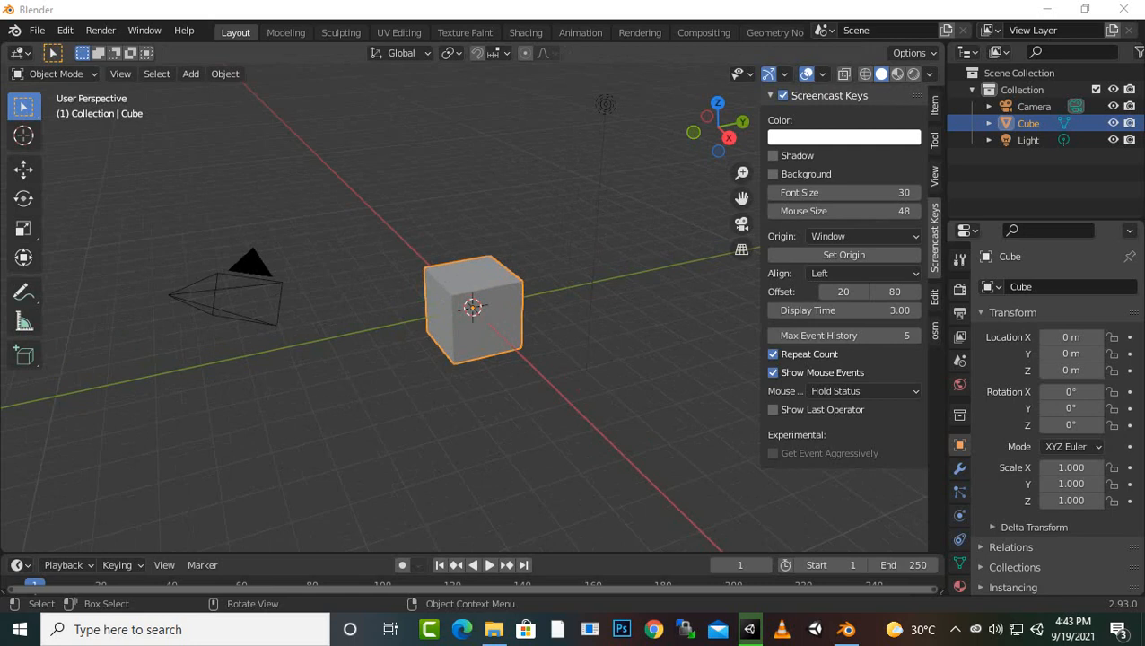
Delete the default cube and add a UV sphere in its place at the world origin
scroll(473, 309, "down", 2)
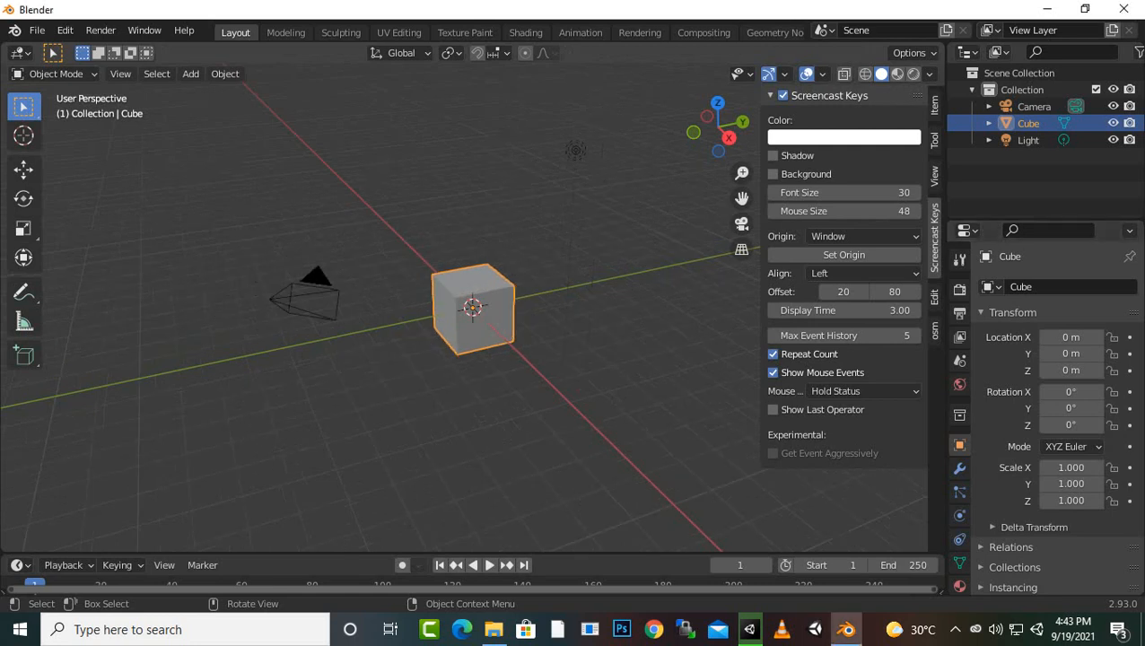
key("Delete")
scroll(473, 310, "up", 2)
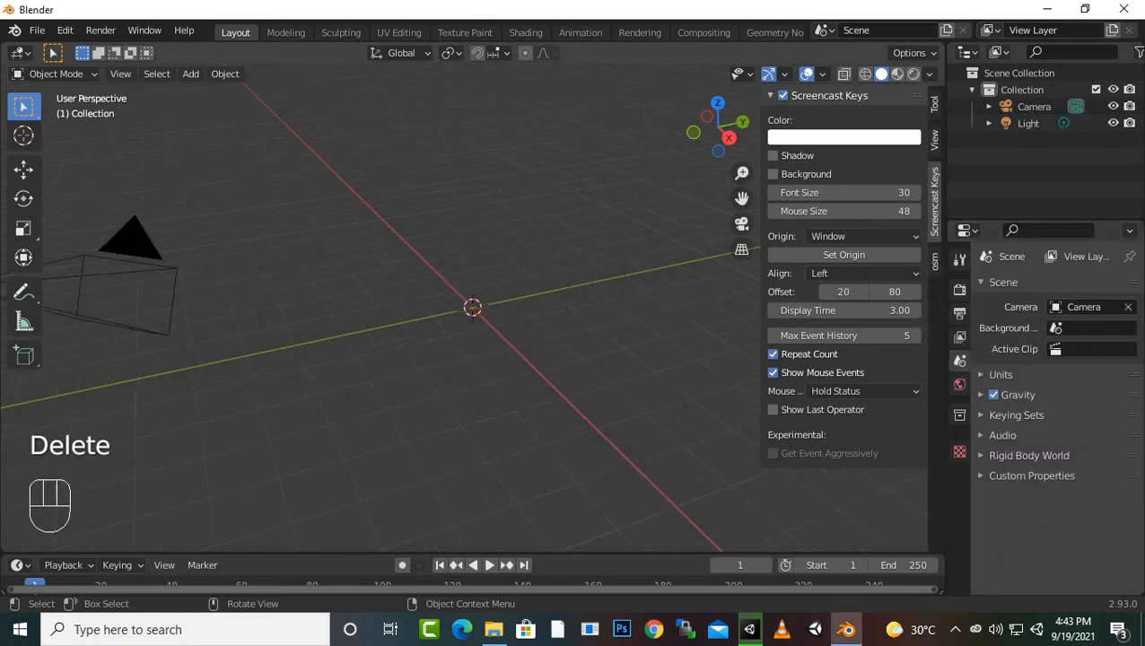
key("shift+a")
mouse_move(521, 266)
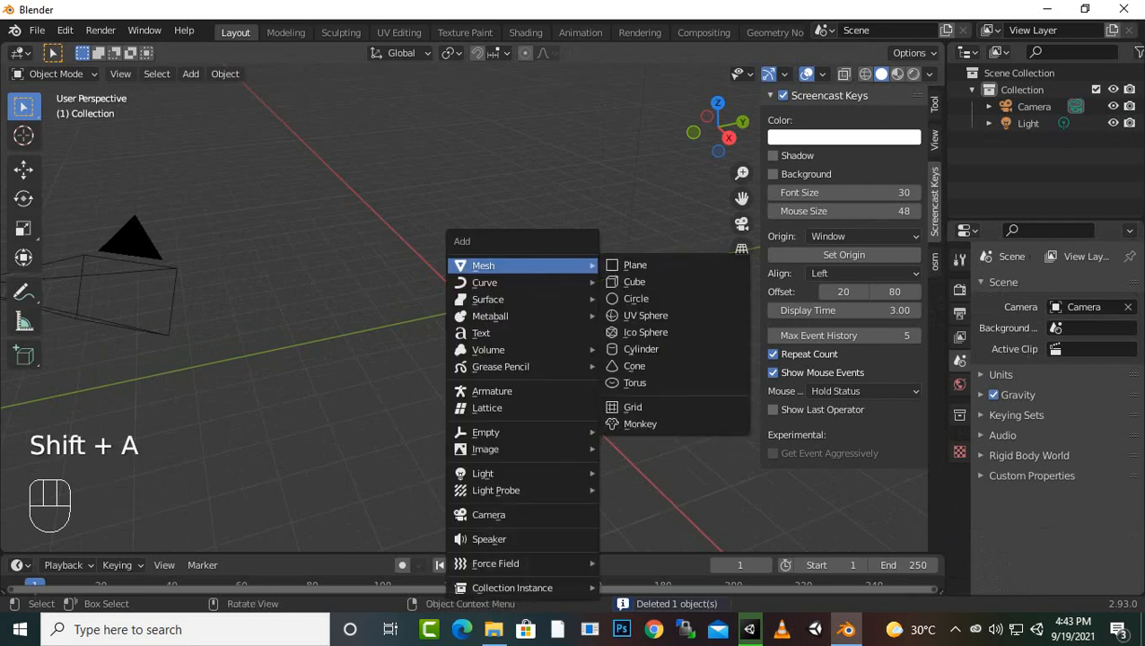
left_click(646, 315)
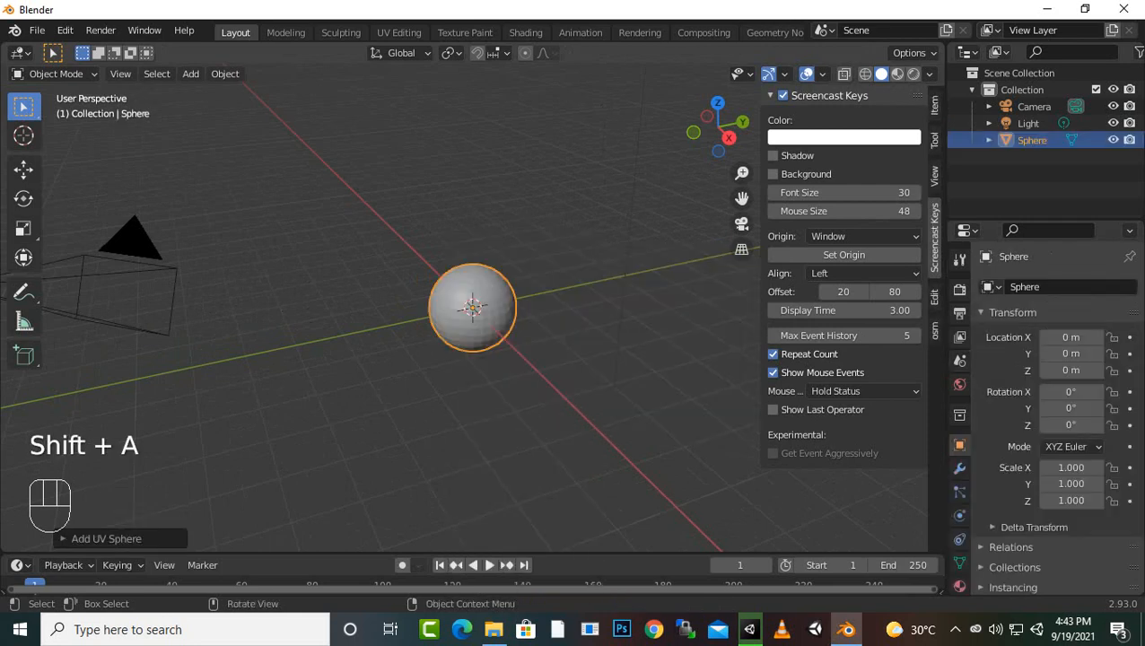
Apply smooth shading to the UV sphere
right_click(473, 310)
left_click(413, 301)
scroll(413, 301, "up", 2)
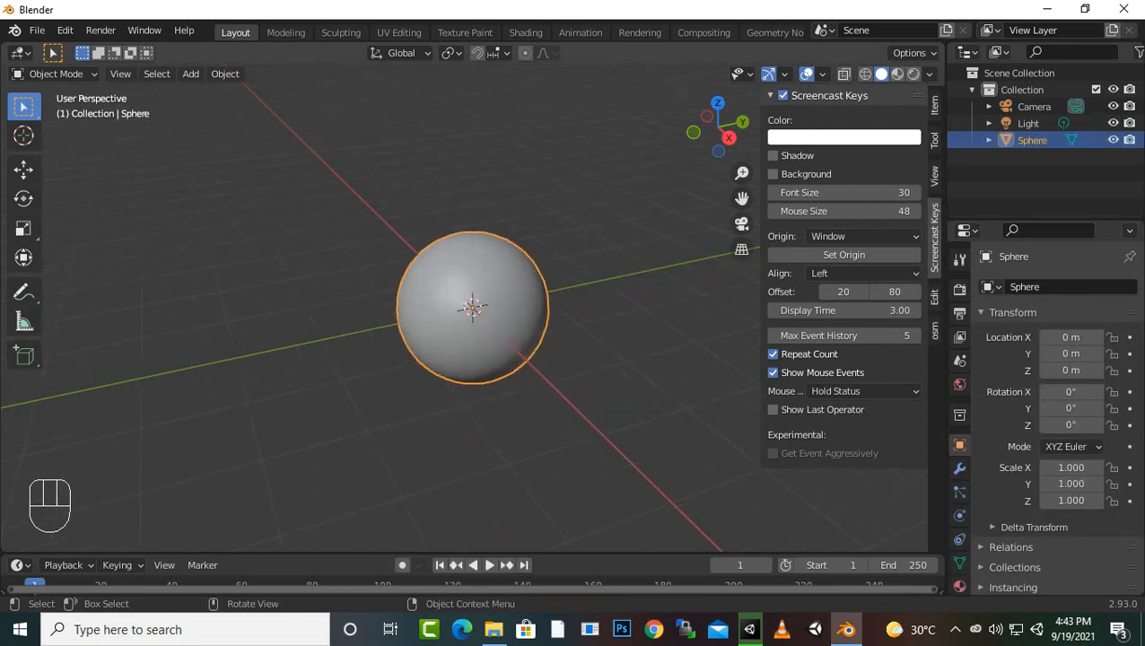
scroll(473, 307, "up", 1)
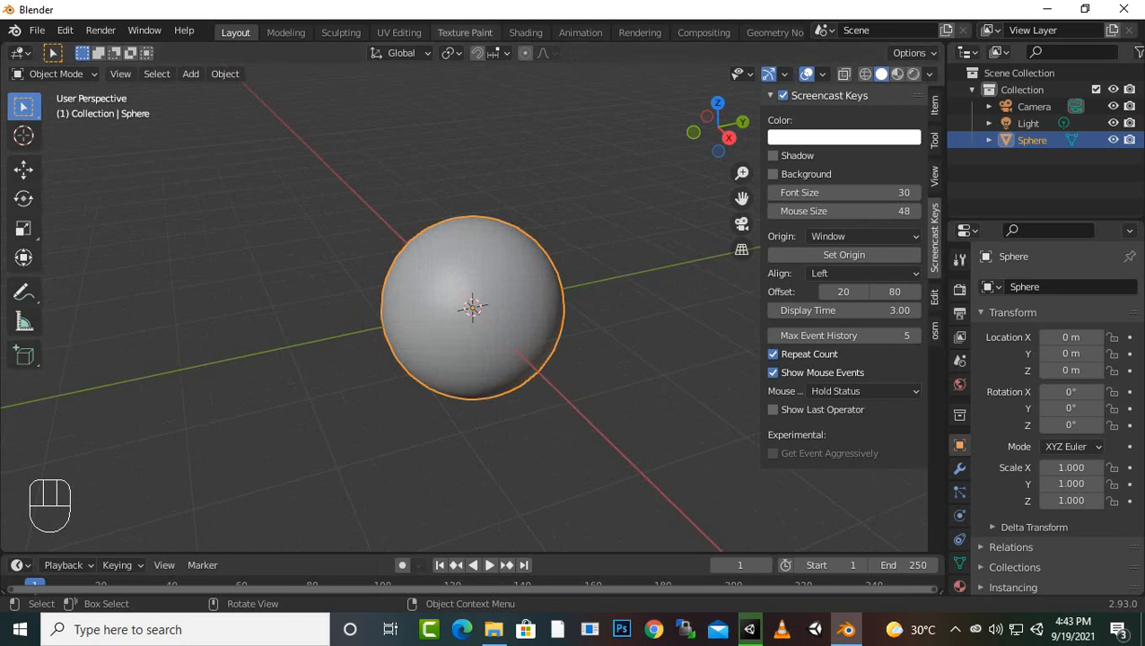
Switch to the Texture Paint workspace and try to paint white strokes on the sphere
left_click(465, 32)
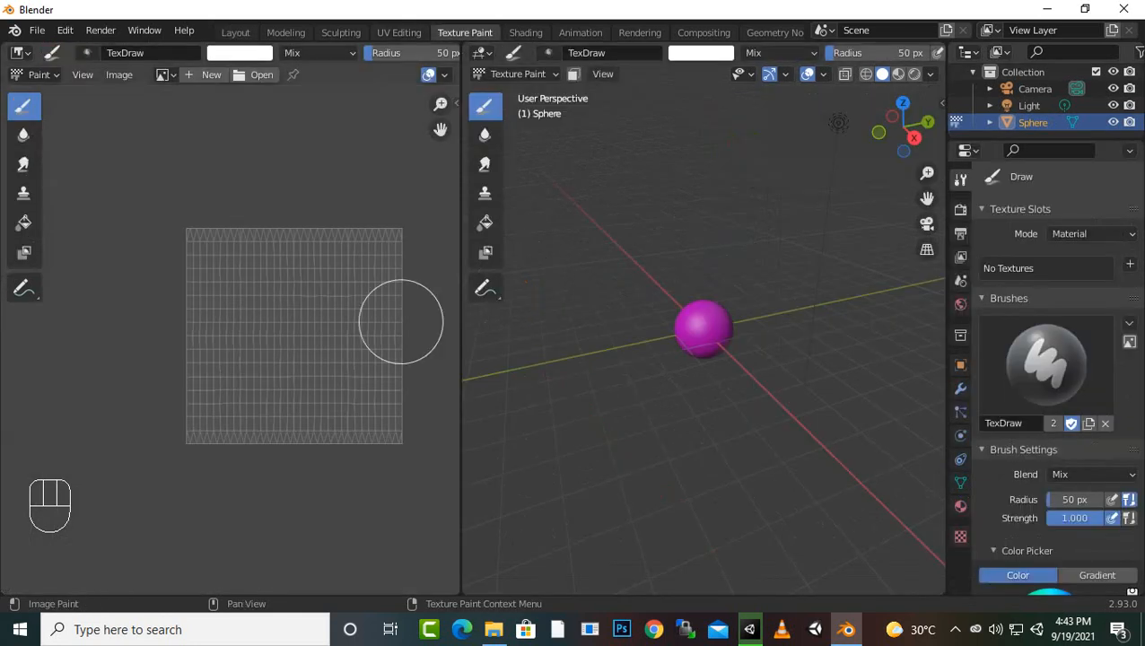
scroll(310, 377, "up", 2)
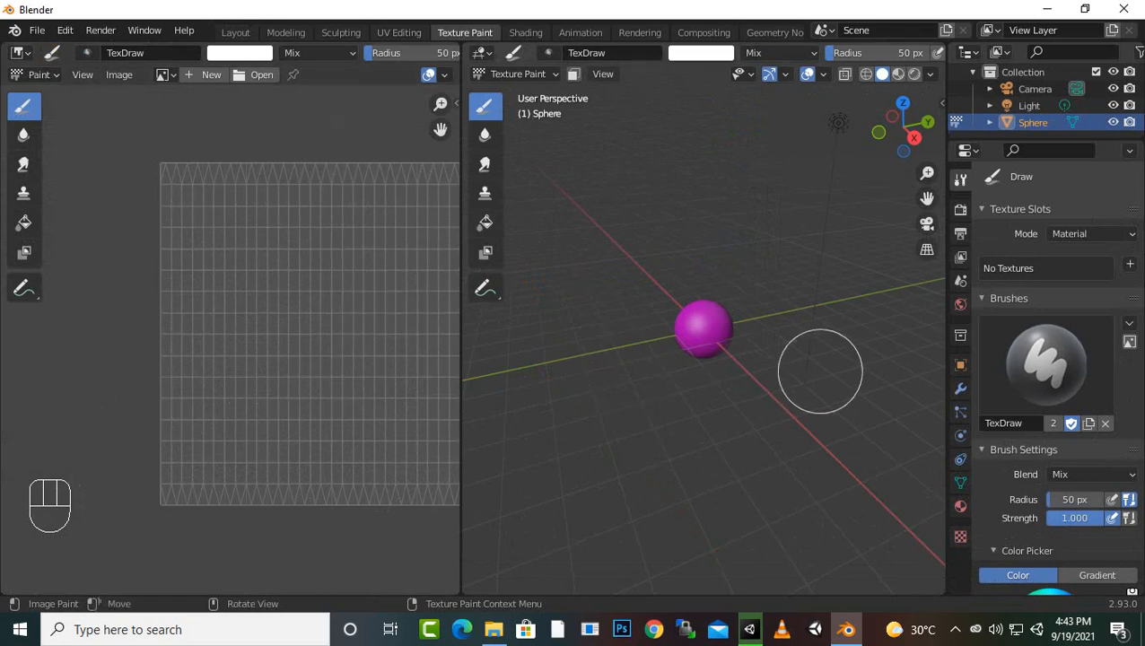
scroll(818, 373, "up", 6)
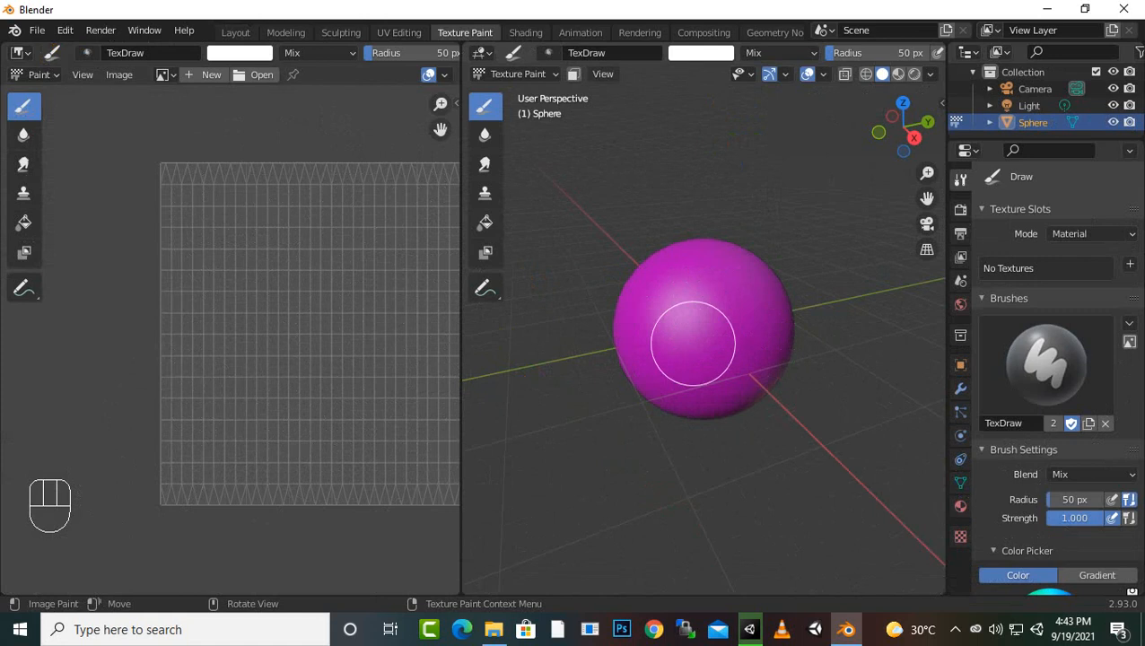
mouse_move(695, 332)
left_mouse_down()
mouse_move(732, 289)
mouse_move(685, 332)
left_mouse_up()
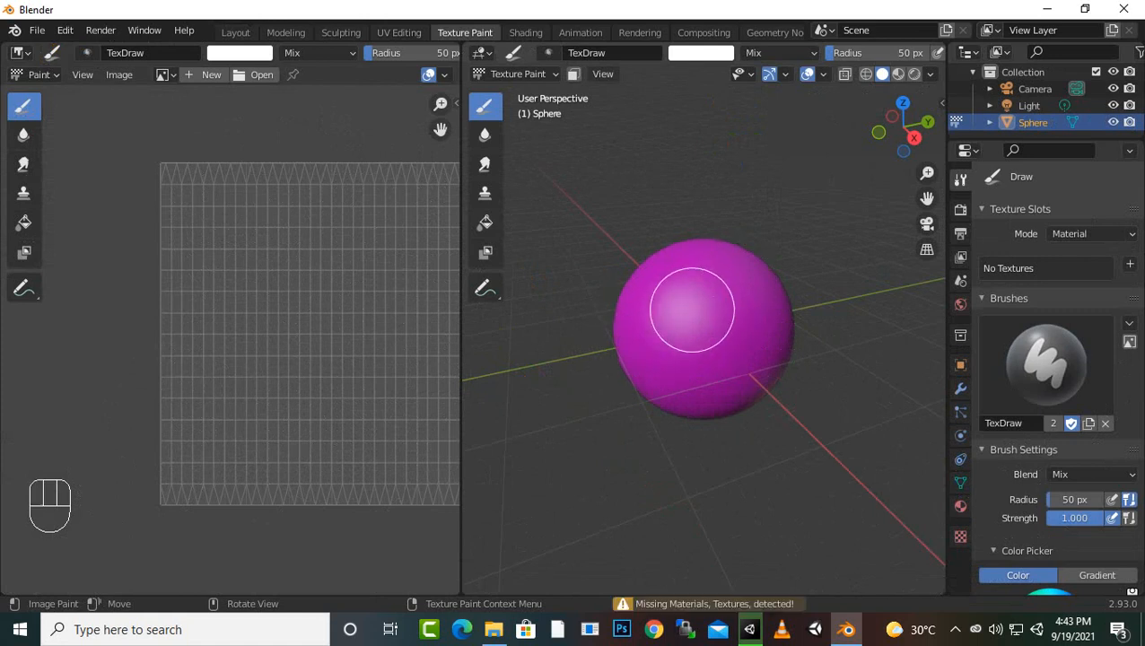
scroll(1050, 359, "down", 3)
scroll(1050, 377, "down", 3)
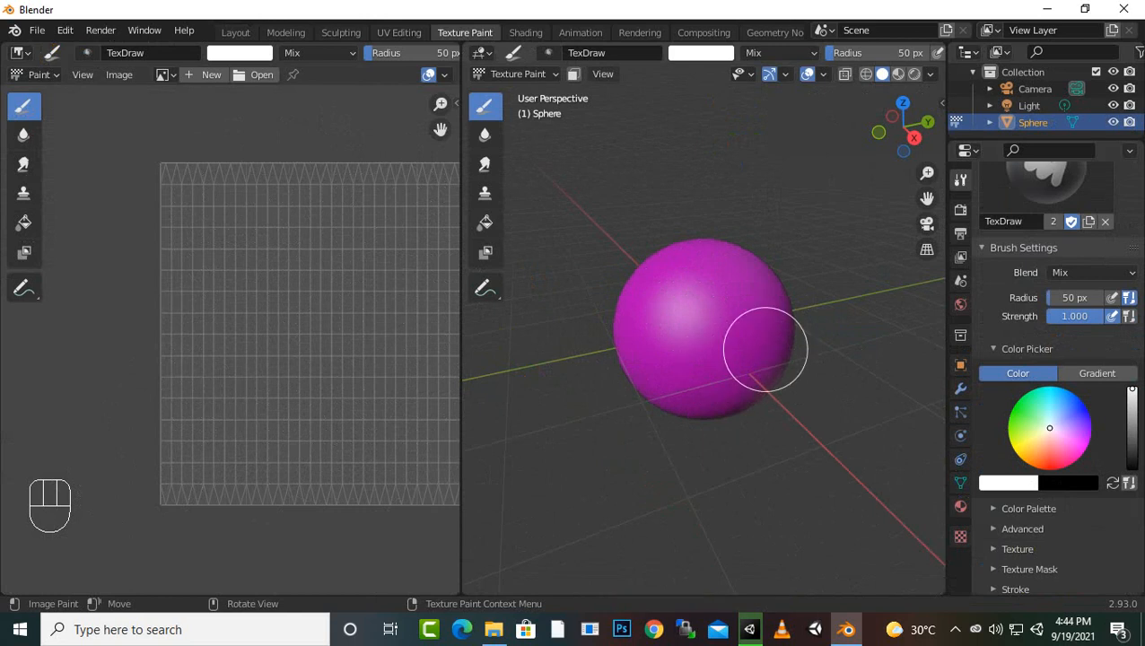
mouse_move(765, 345)
left_mouse_down()
mouse_move(764, 299)
mouse_move(708, 327)
mouse_move(731, 340)
left_mouse_up()
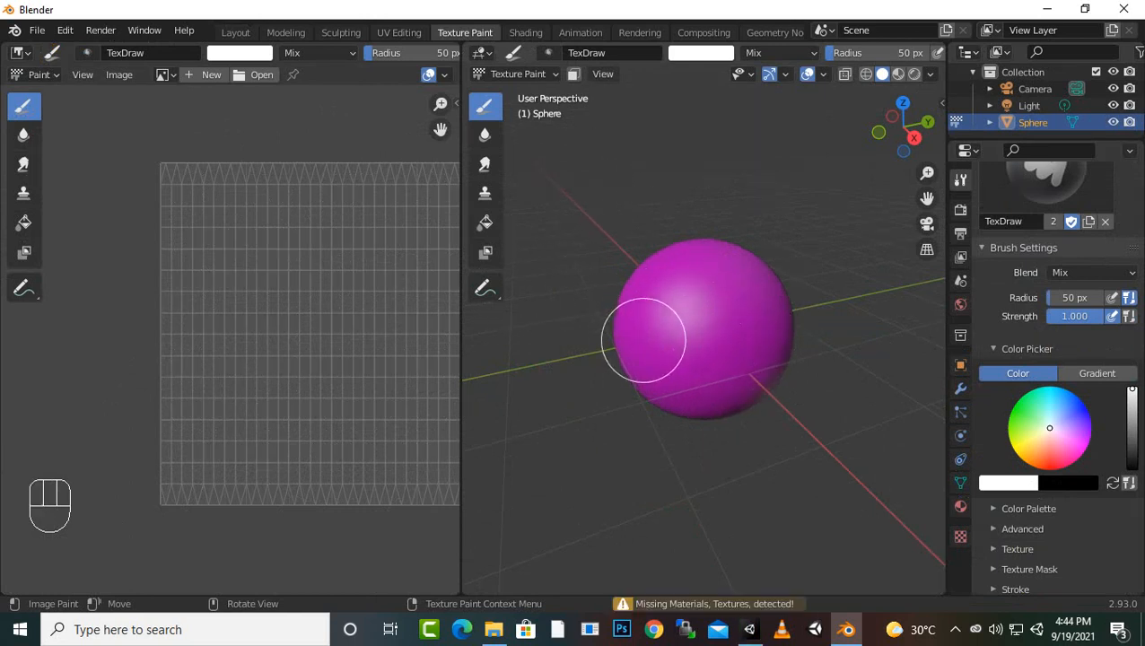
scroll(645, 340, "down", 1)
Try to unwrap the whole sphere mesh in the UV Editing workspace
left_click(398, 32)
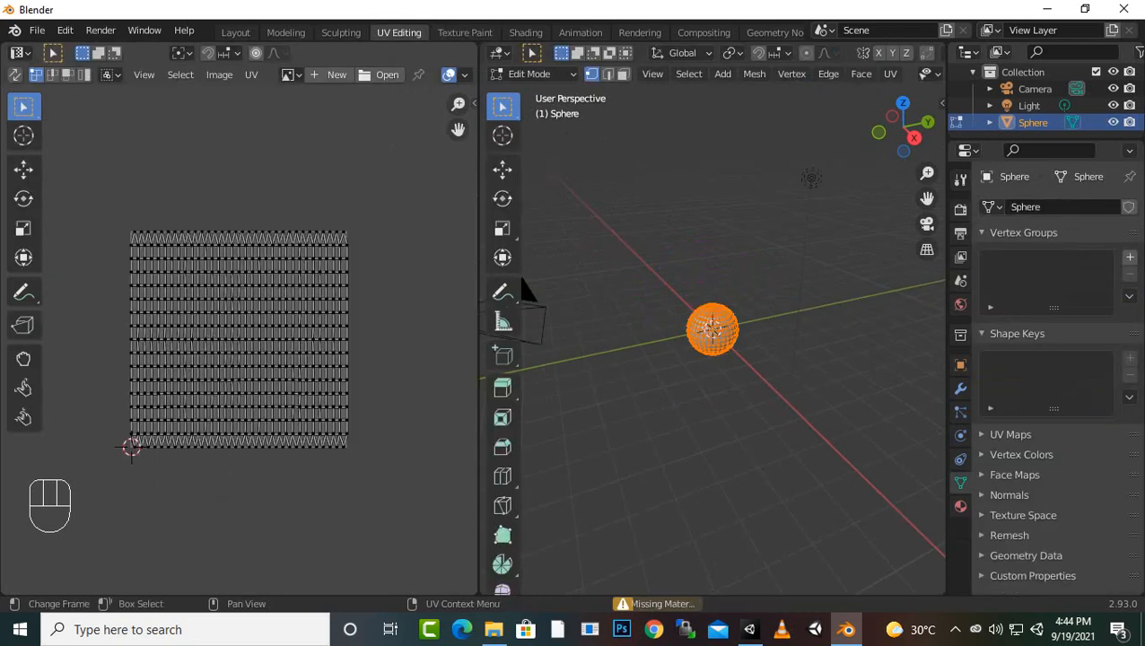
right_click(713, 336)
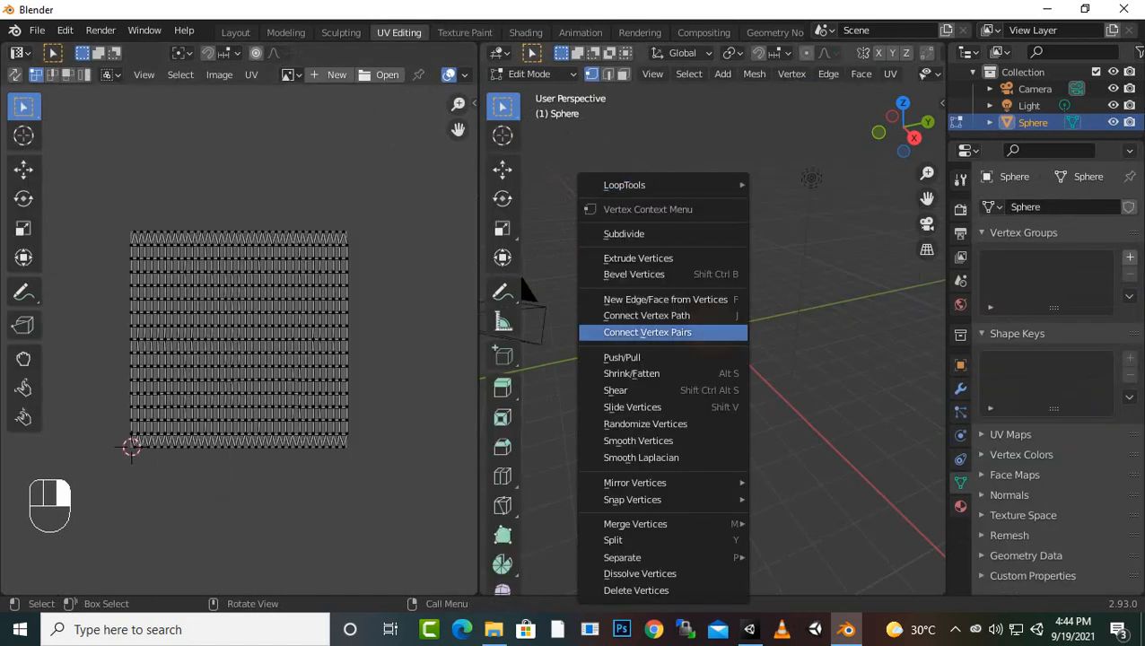
key("u")
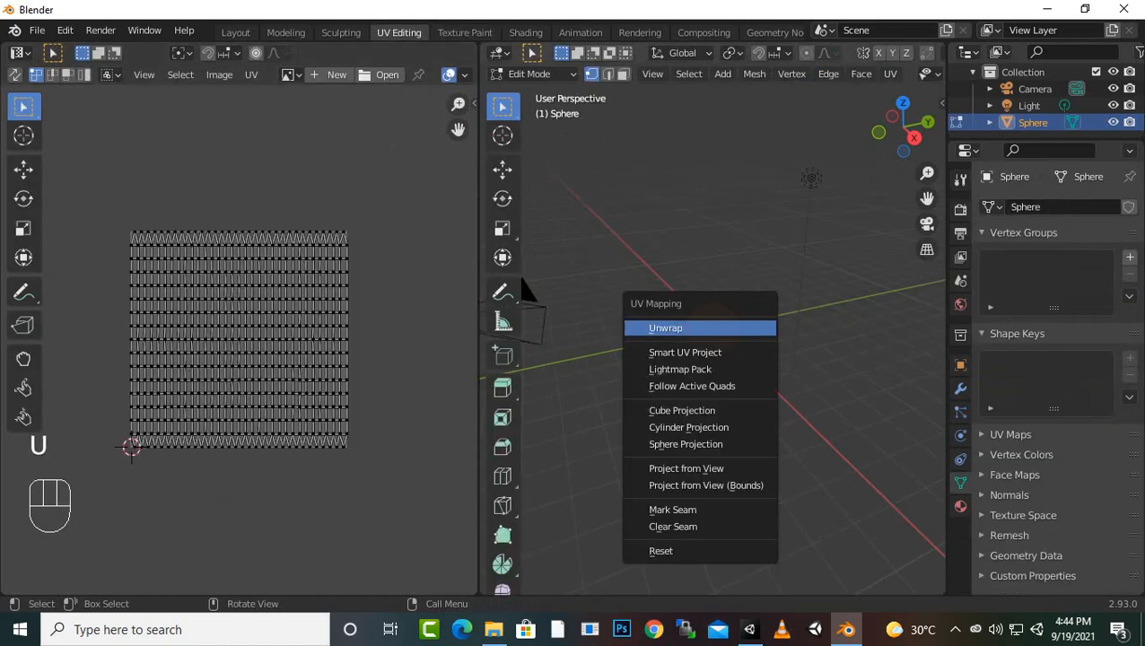
key("Return")
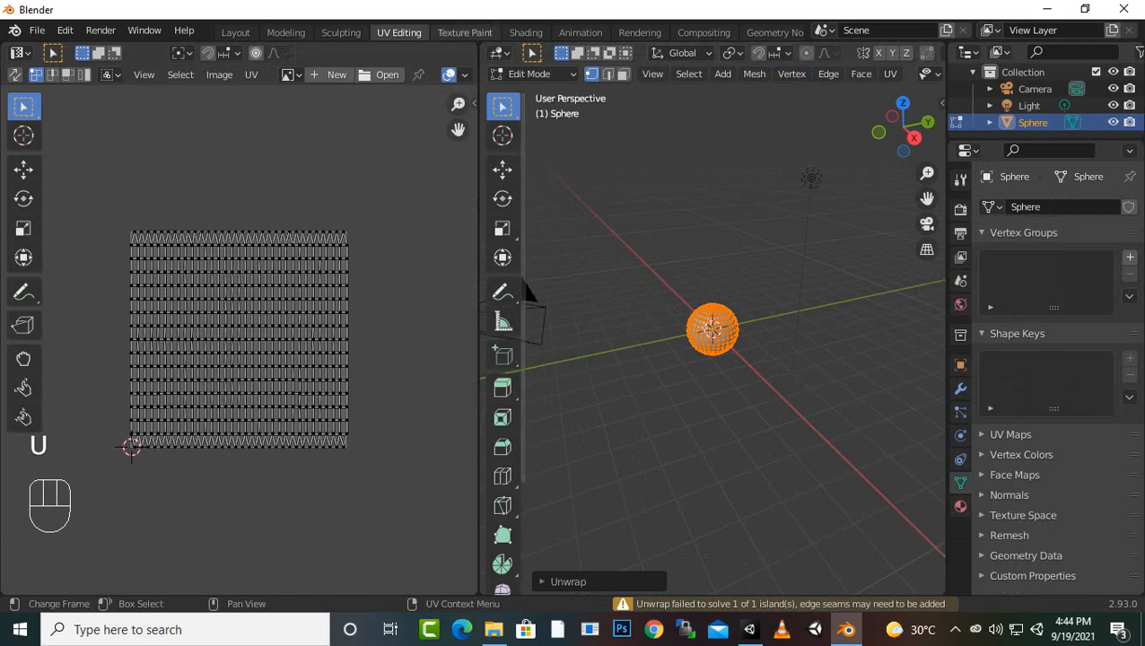
Return to the Texture Paint workspace and set the texture slot mode to Single Image
left_click(465, 32)
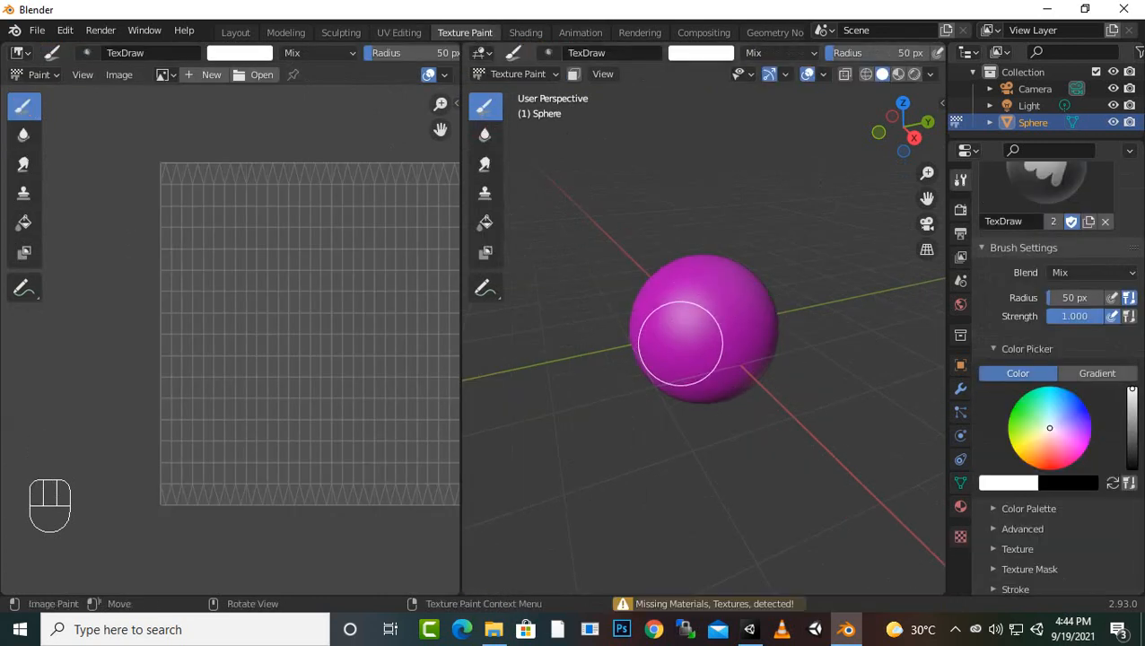
scroll(709, 359, "up", 3)
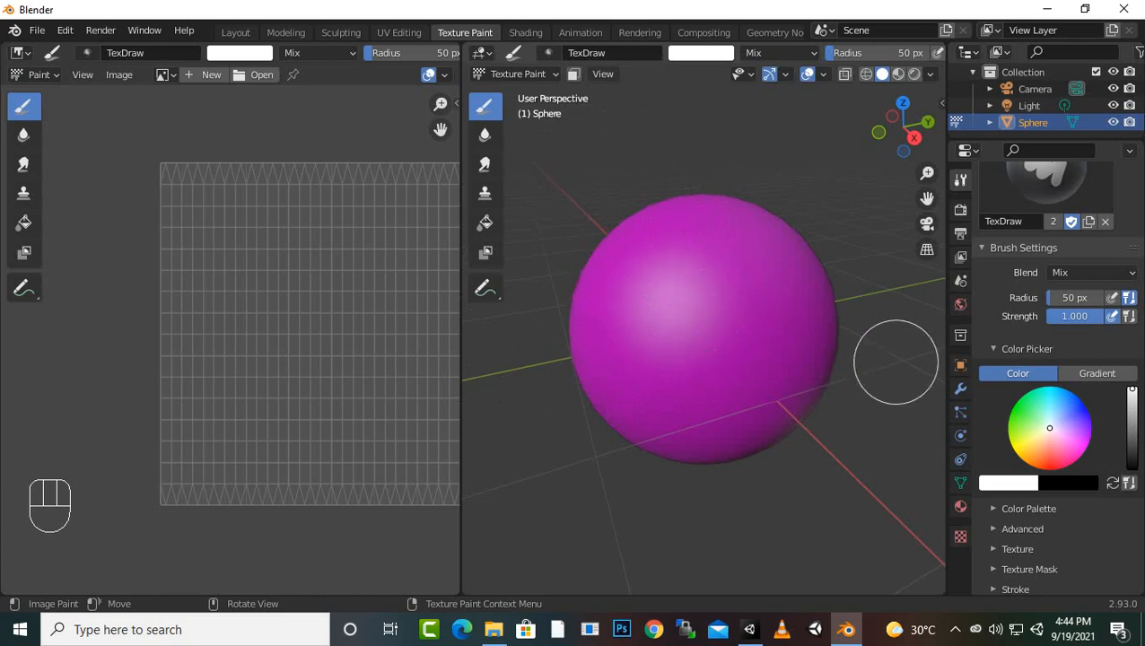
scroll(1059, 404, "up", 2)
scroll(1055, 377, "up", 4)
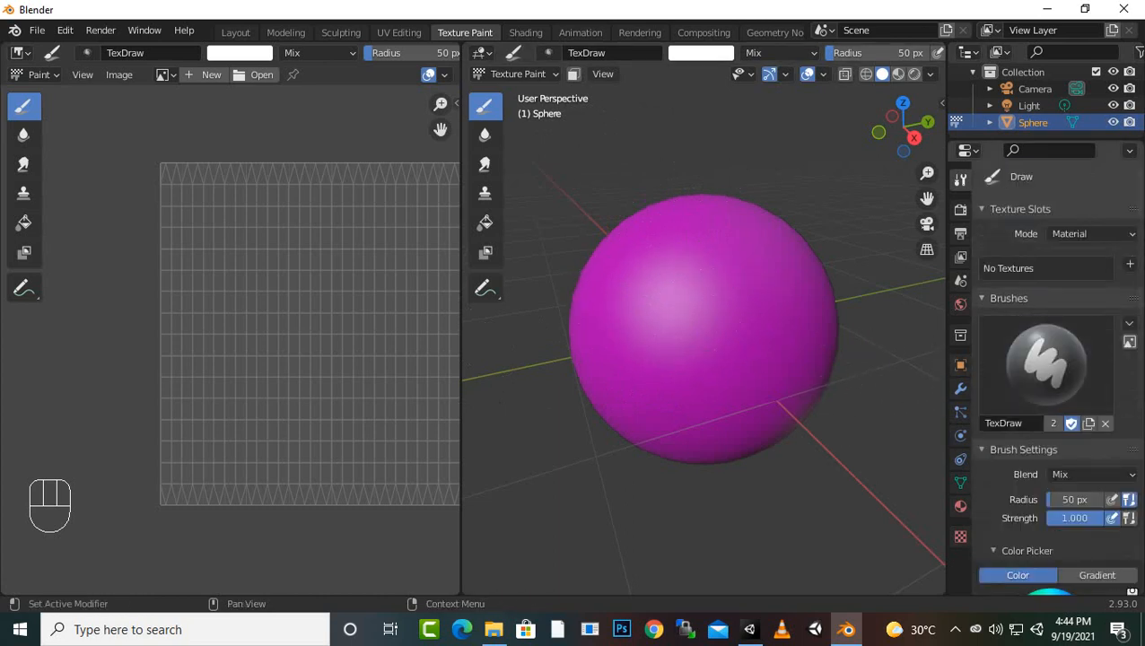
left_click(1092, 234)
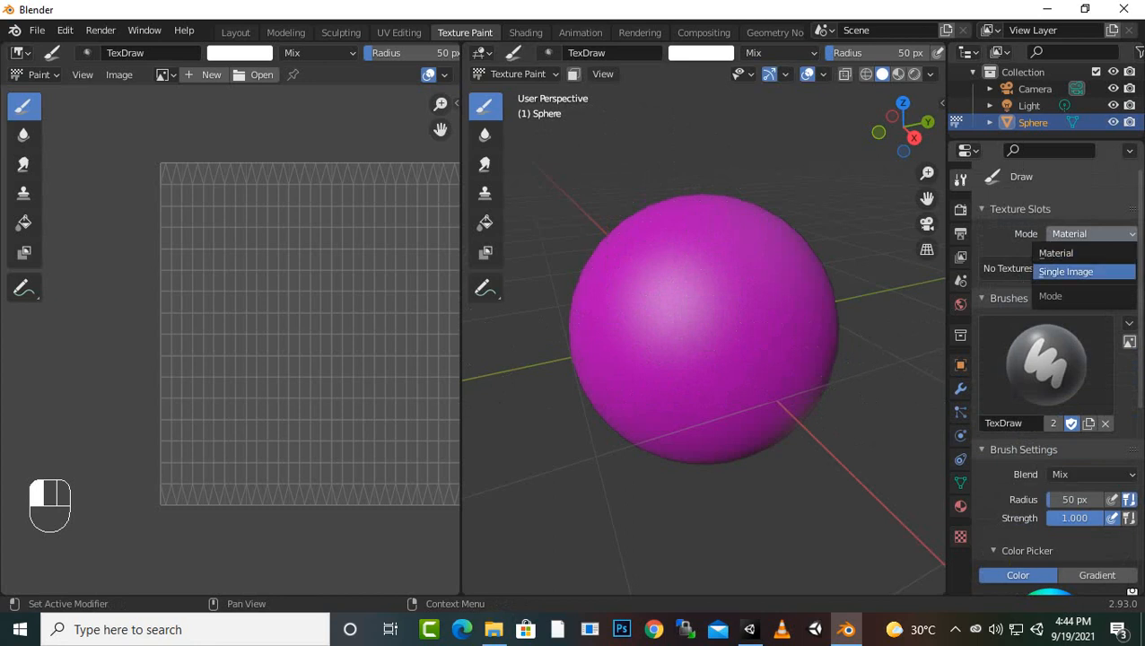
left_click(1066, 271)
Assign Render Result as the single image to paint on
left_click(993, 264)
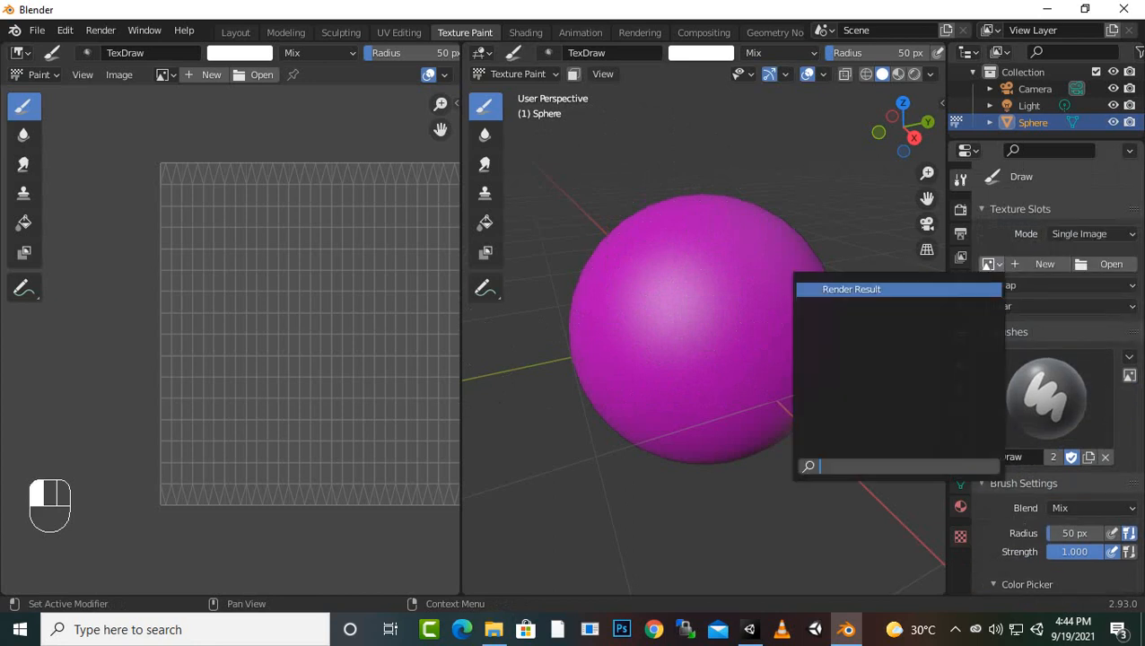
left_click(851, 289)
left_click(992, 264)
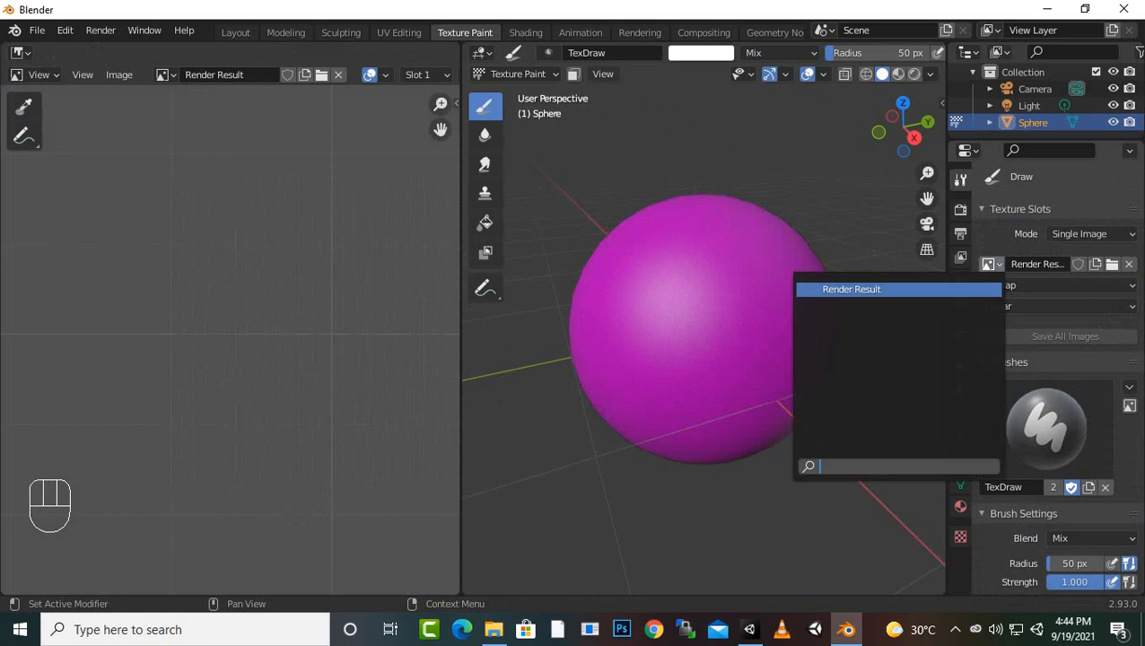
left_click(1113, 265)
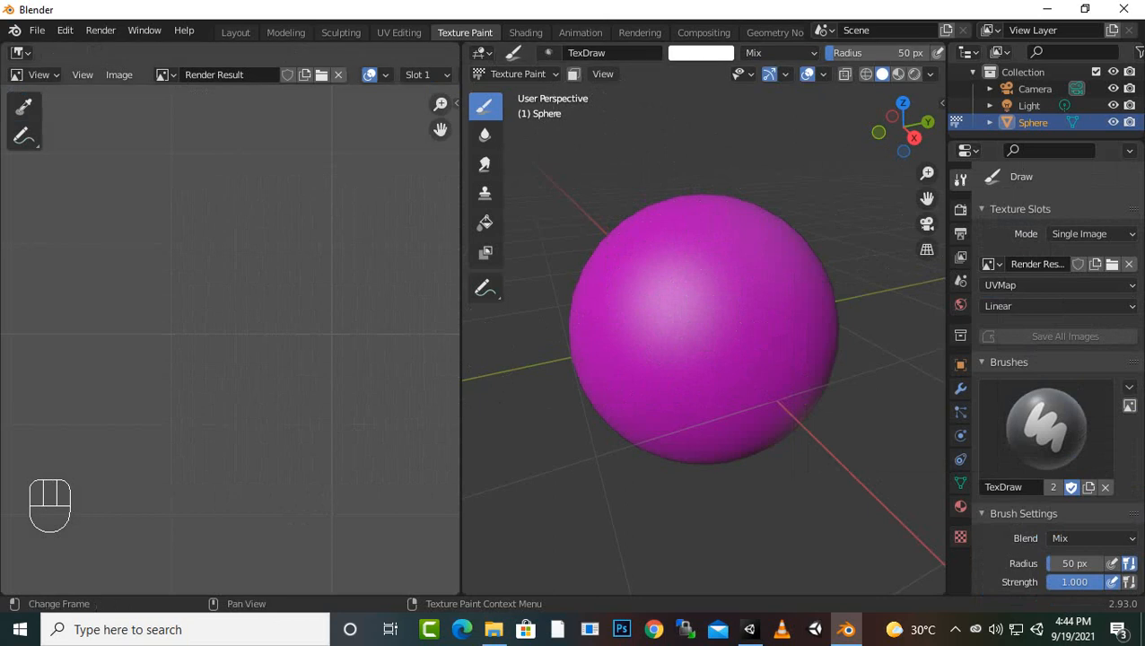
left_click(399, 32)
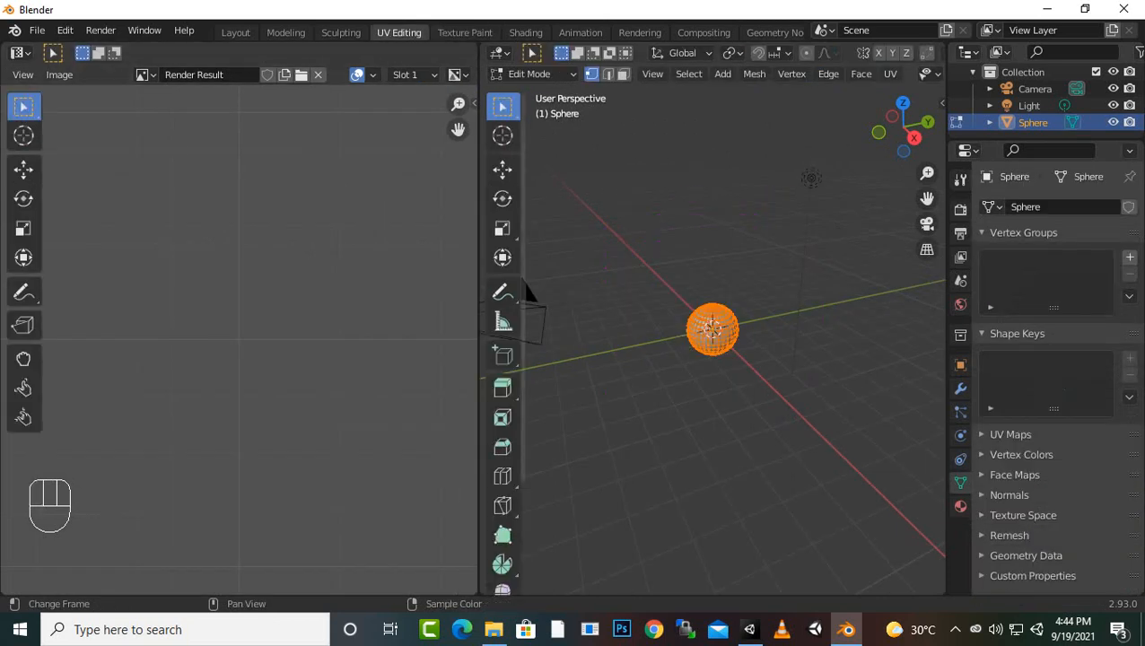
key("ctrl+Page_Down")
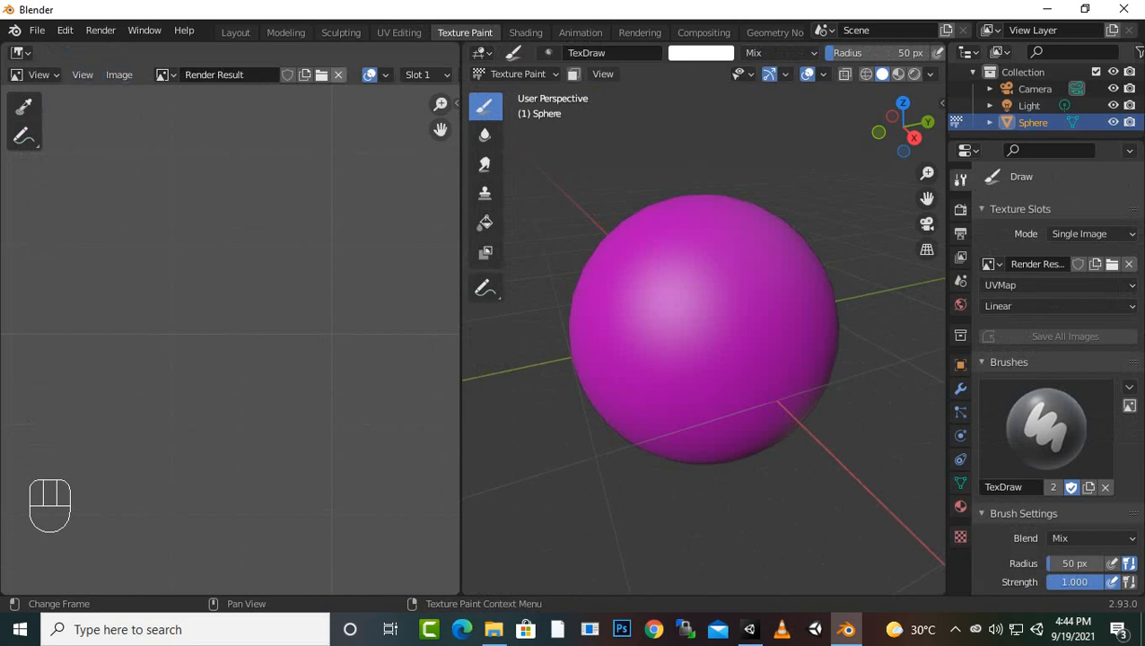
left_click(166, 74)
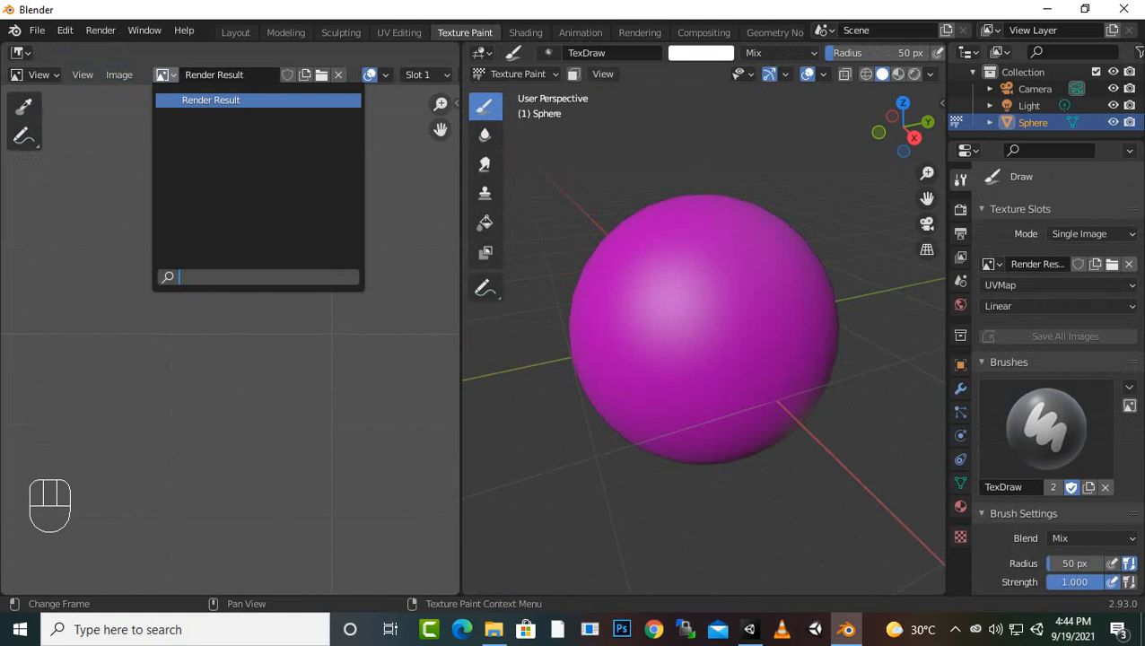
left_click(386, 74)
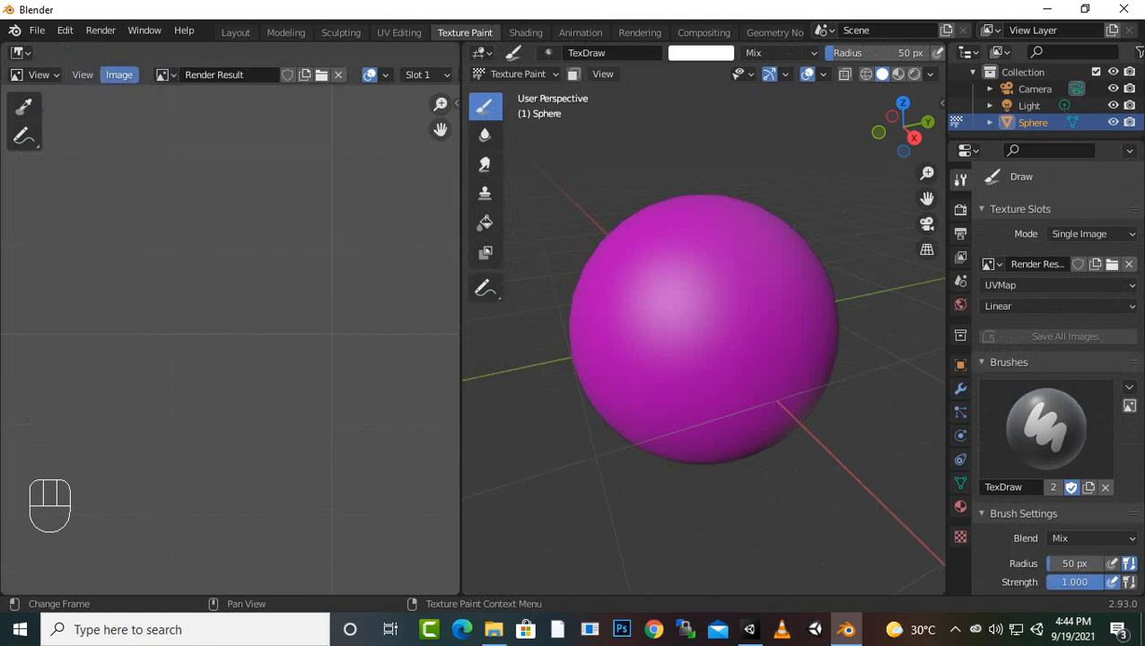
Create a new blank 1024 x 1024 px image with a light grey fill colour in the image editor
left_click(119, 75)
left_click(127, 91)
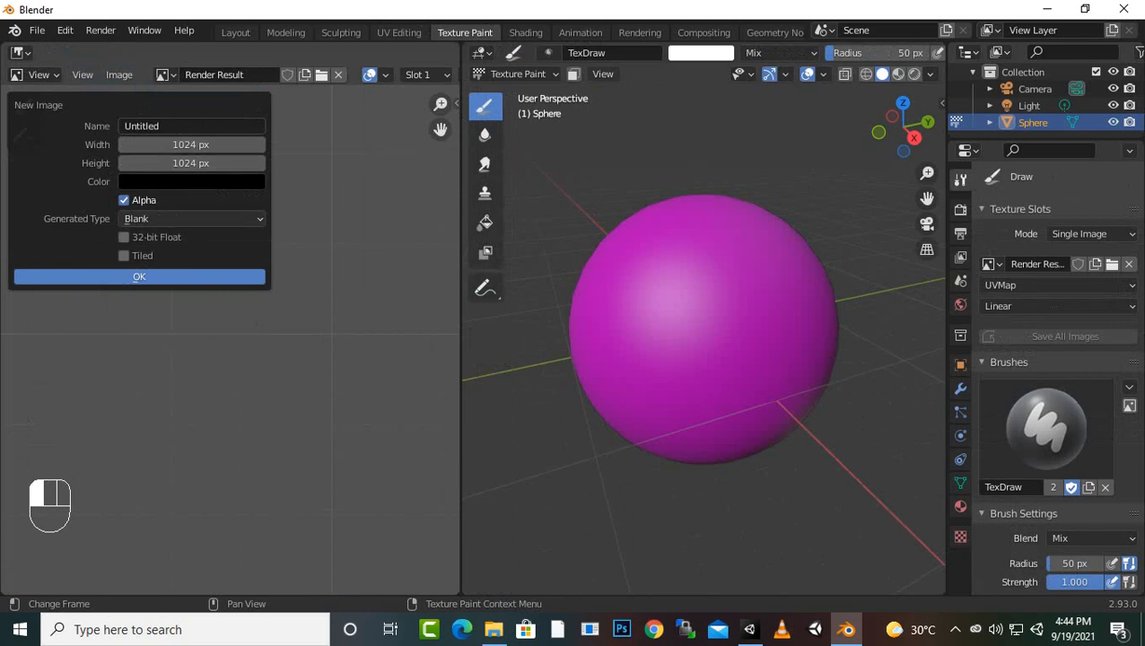
left_click(191, 182)
left_click_drag(263, 320, 264, 247)
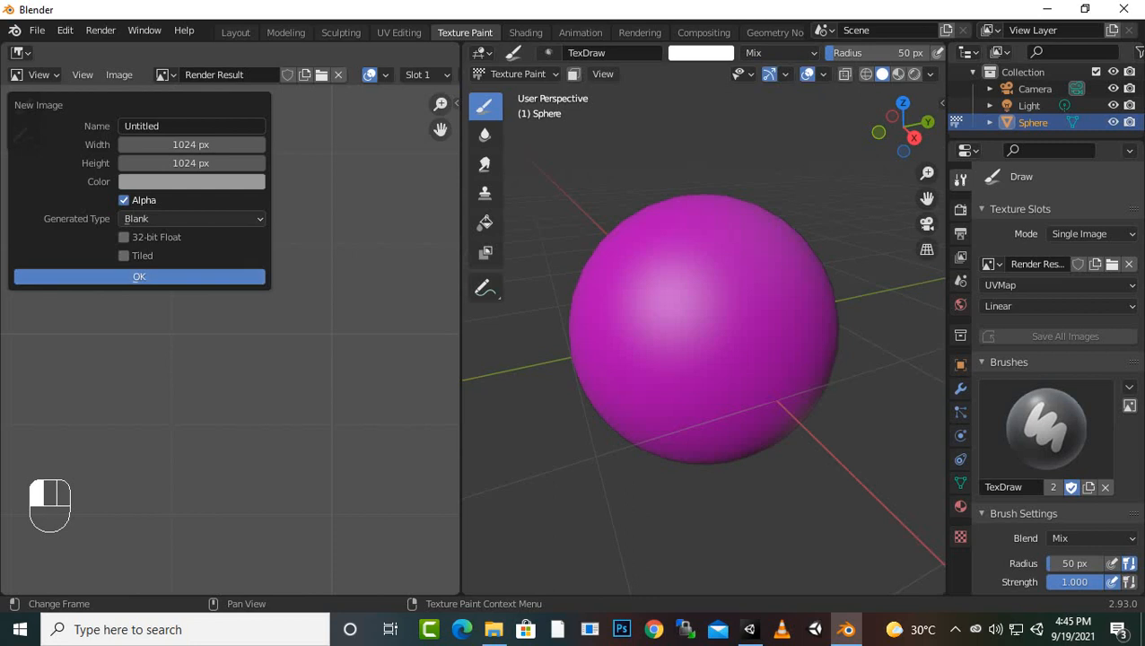
left_click(139, 276)
scroll(236, 314, "down", 5)
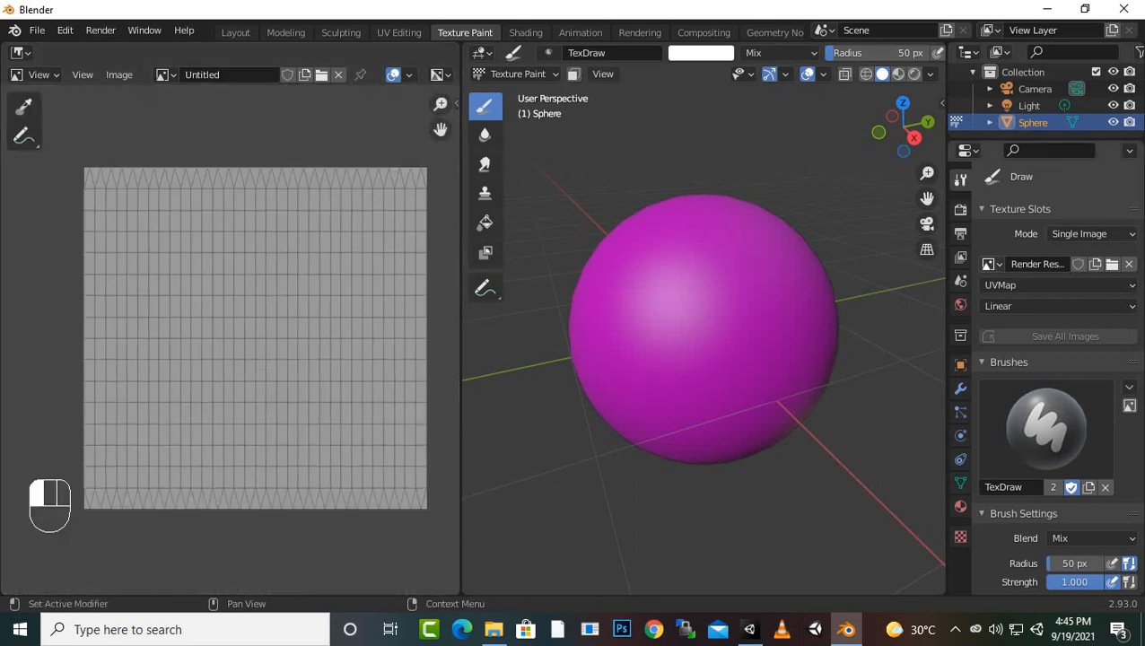
Assign the Untitled image as the sphere's single-image paint texture
left_click(990, 264)
left_click(916, 289)
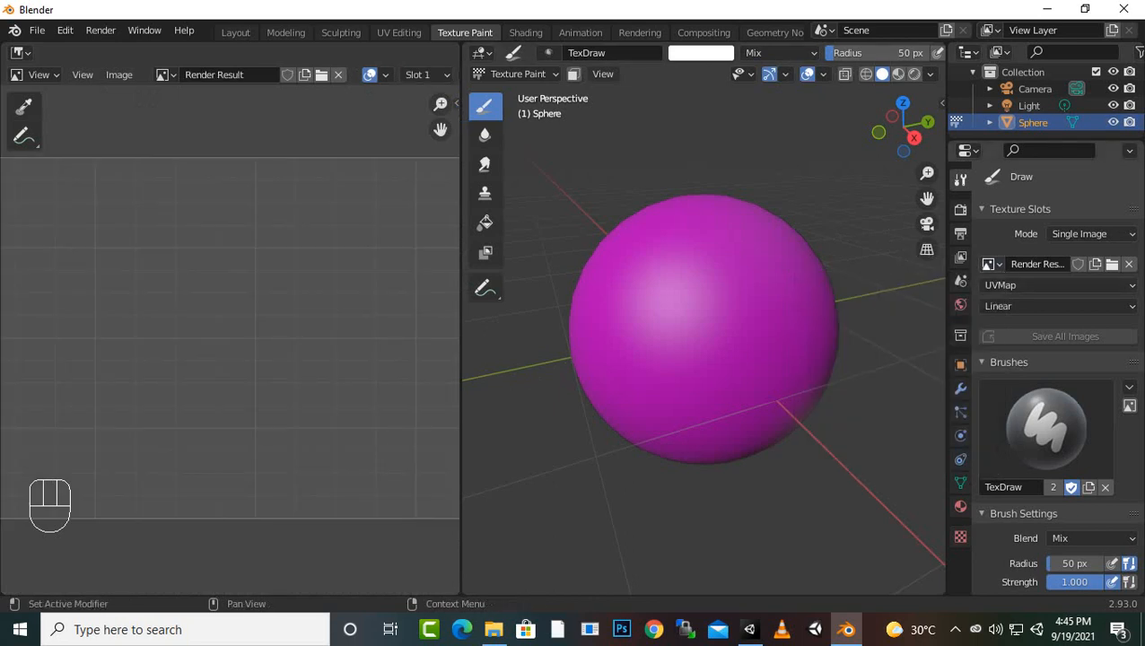
left_click(989, 264)
left_click(862, 304)
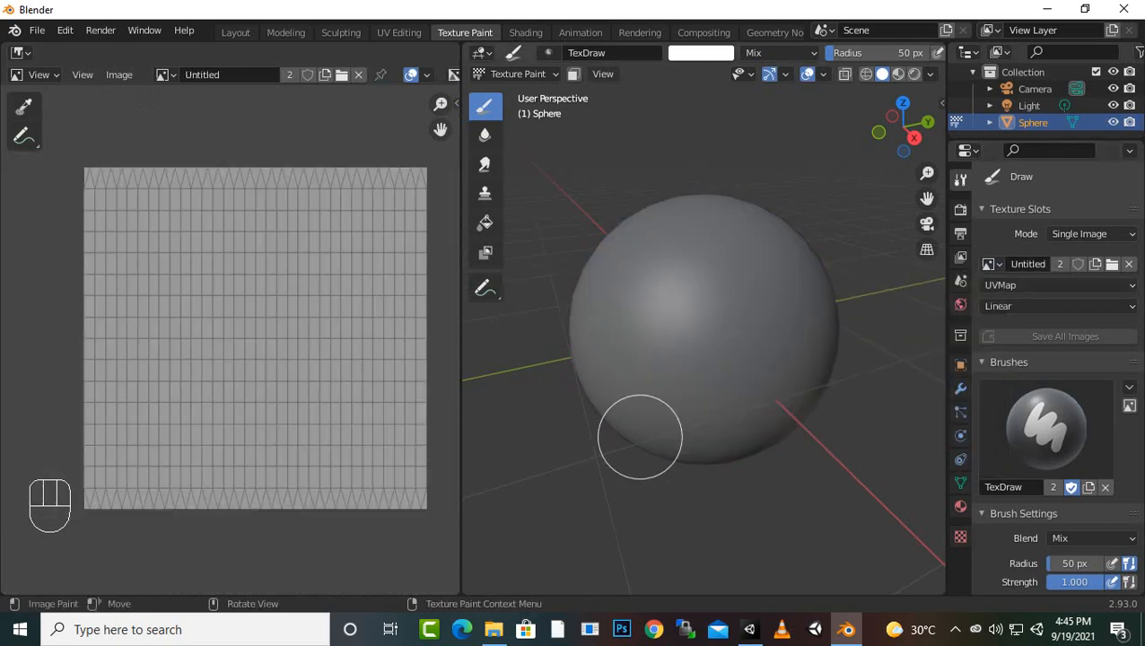
Paint a broad white stroke across the front of the sphere with the 50 px TexDraw brush
mouse_move(689, 334)
left_mouse_down()
mouse_move(759, 347)
mouse_move(692, 332)
mouse_move(753, 339)
left_mouse_up()
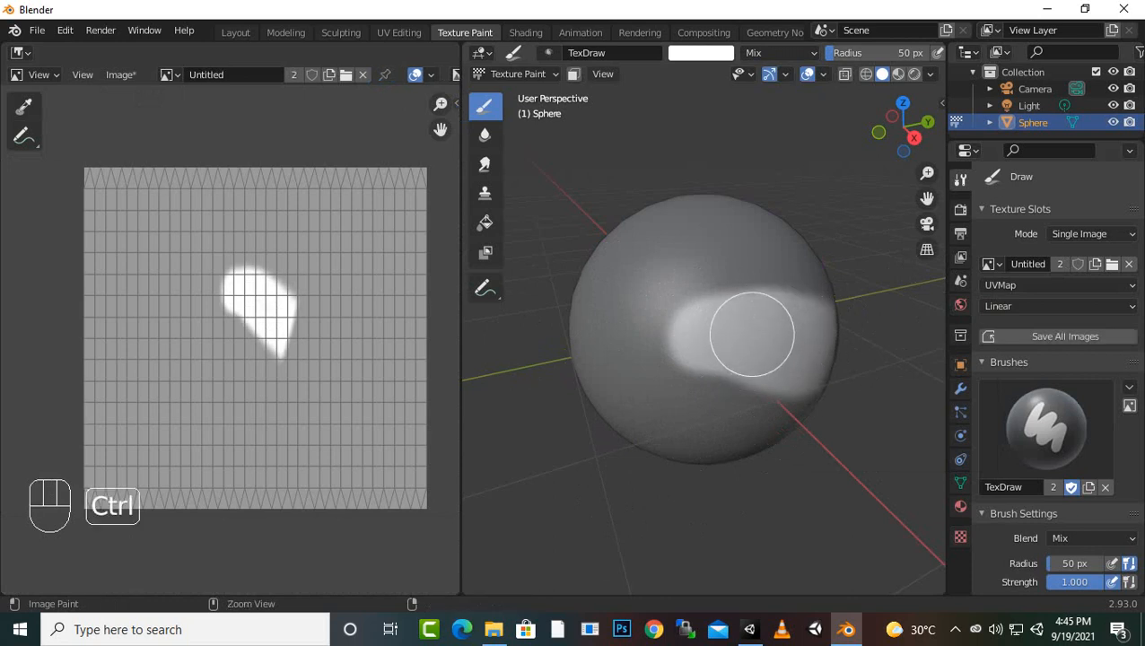
key("ctrl+z")
scroll(667, 352, "down", 1)
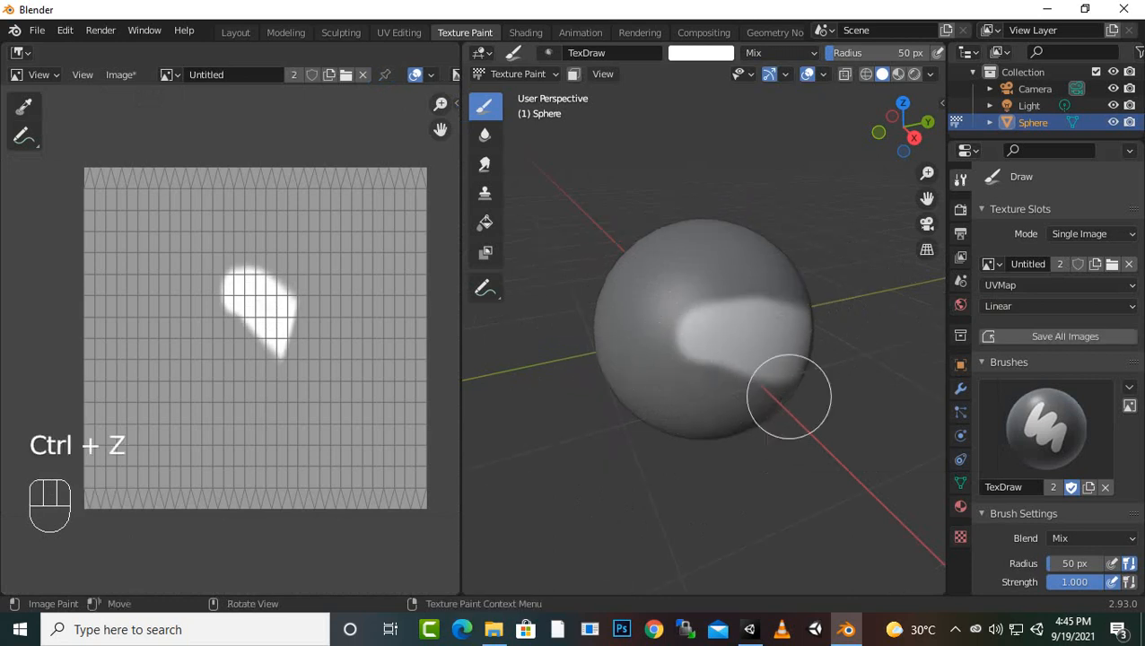
mouse_move(815, 400)
middle_mouse_down()
mouse_move(785, 406)
mouse_move(703, 383)
middle_mouse_up()
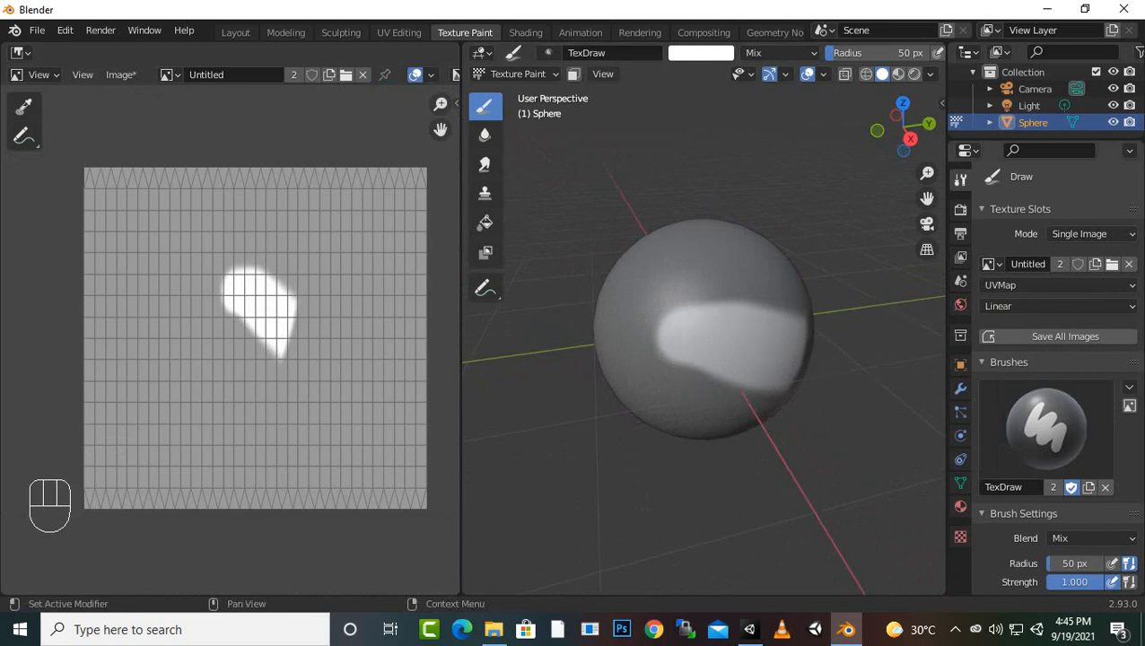
Add a new texture to the TexDraw brush
scroll(1045, 386, "down", 5)
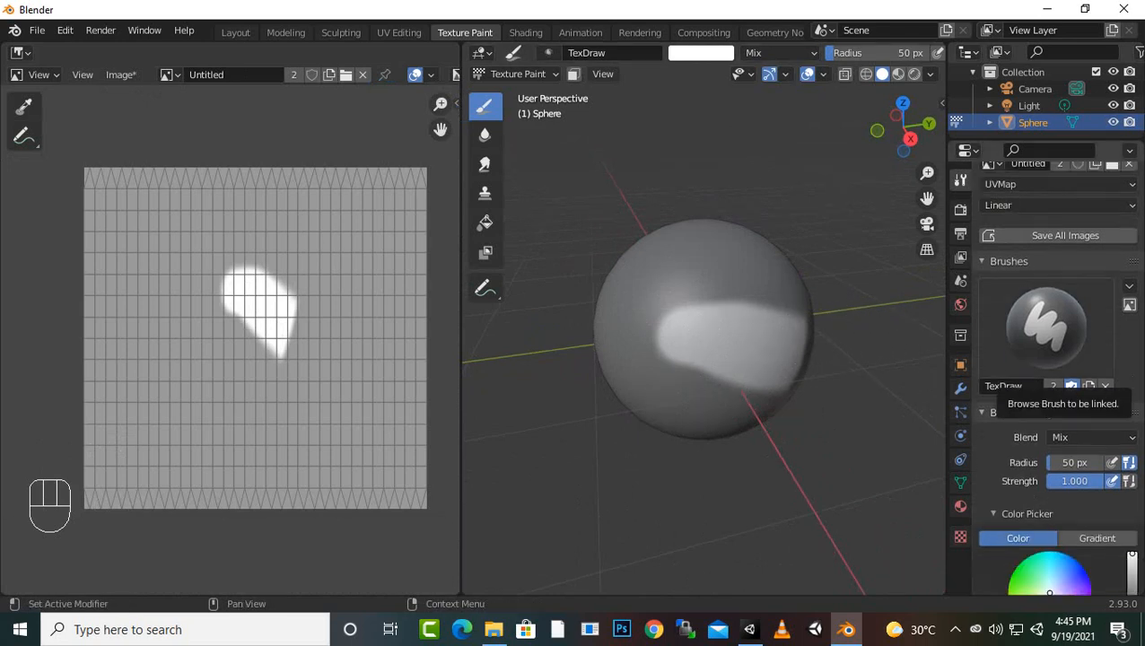
scroll(1046, 386, "down", 4)
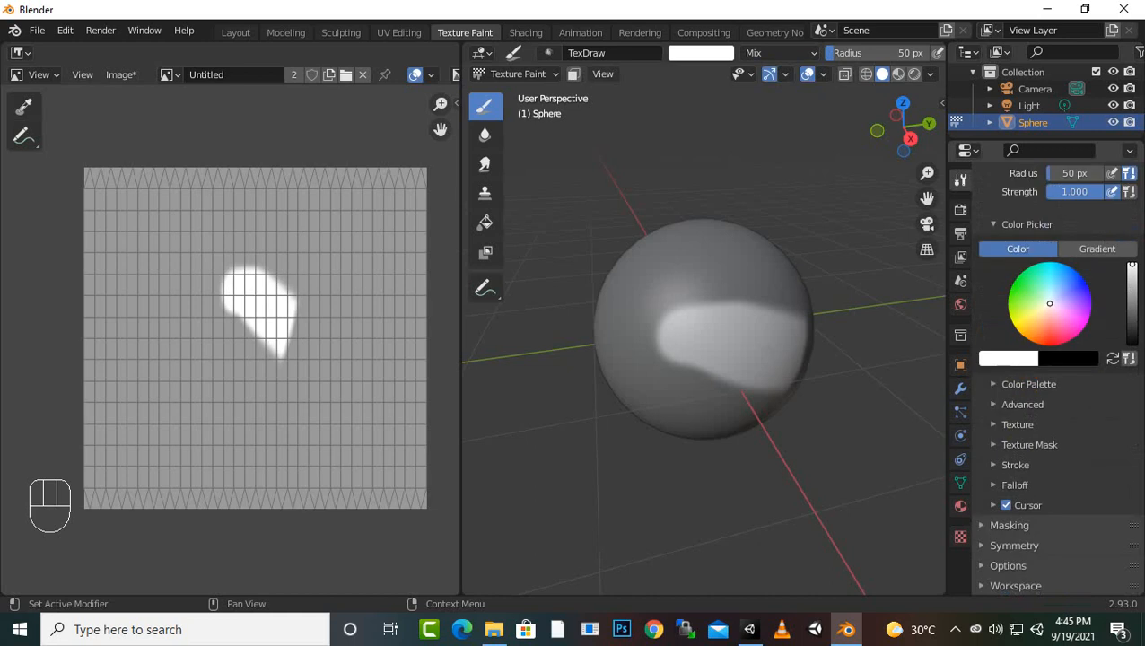
left_click(1018, 425)
scroll(1059, 377, "down", 3)
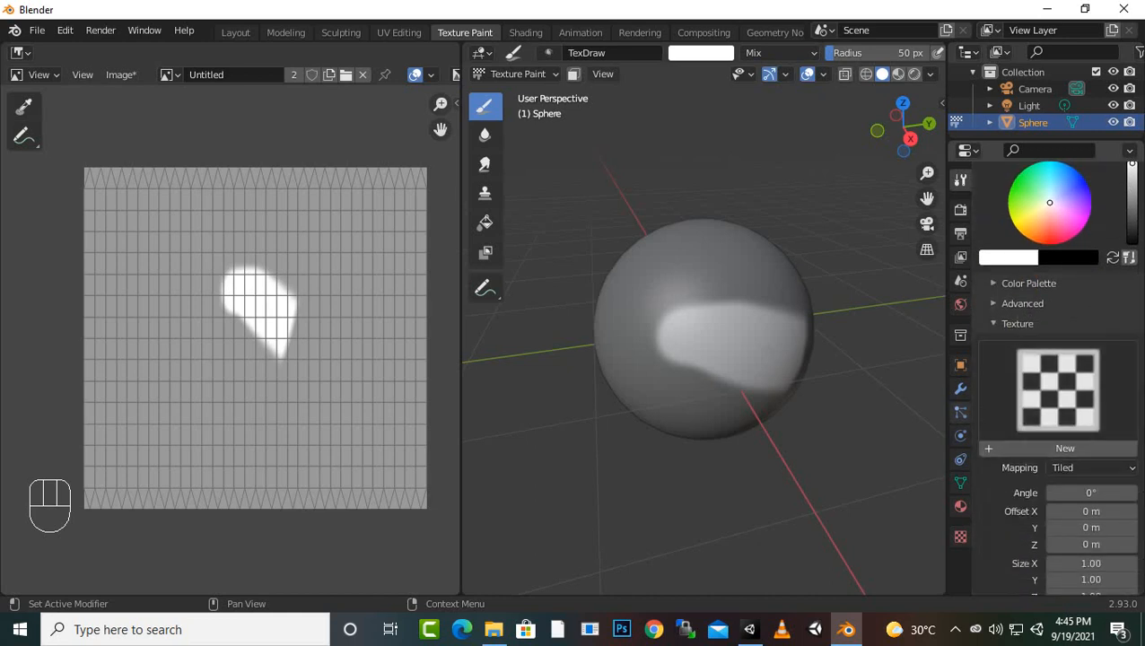
left_click(1065, 448)
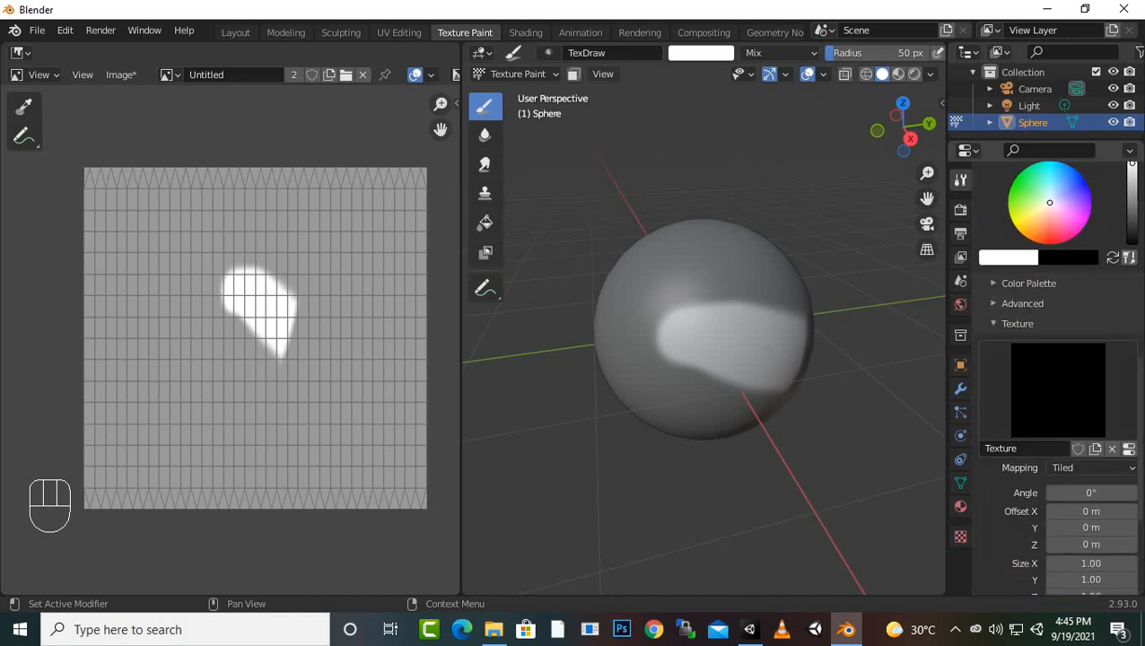
scroll(1059, 377, "down", 3)
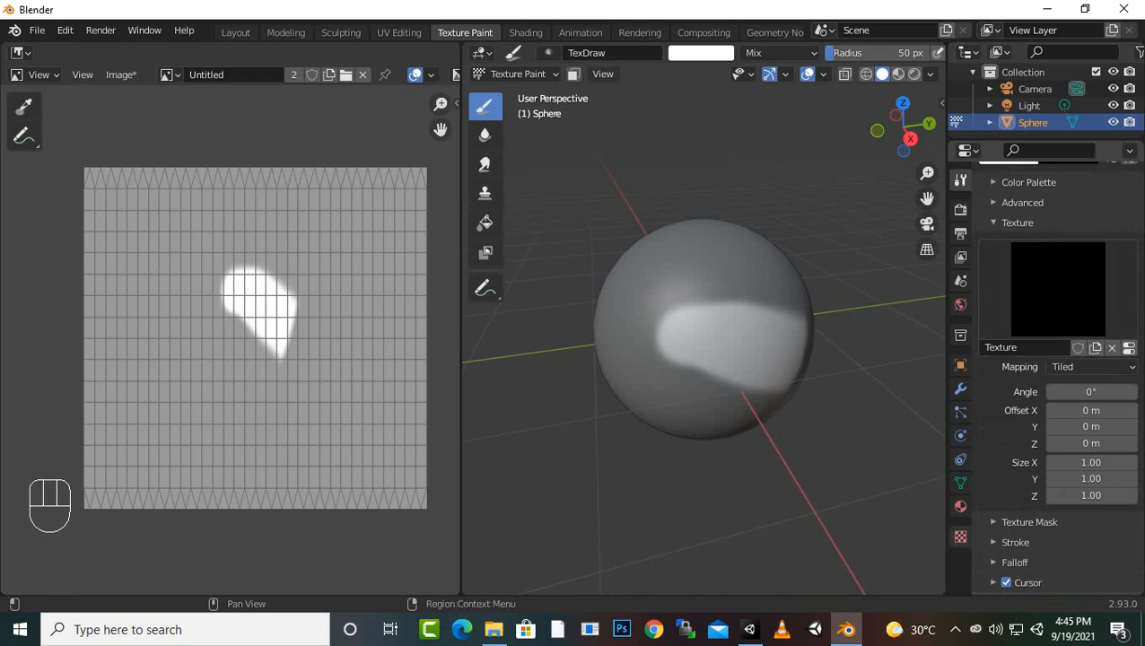
Load Wood07_1K_BaseColor.png from D:\blenderassets\Textures\Wood07_MR_1K as the brush texture's image
left_click(961, 536)
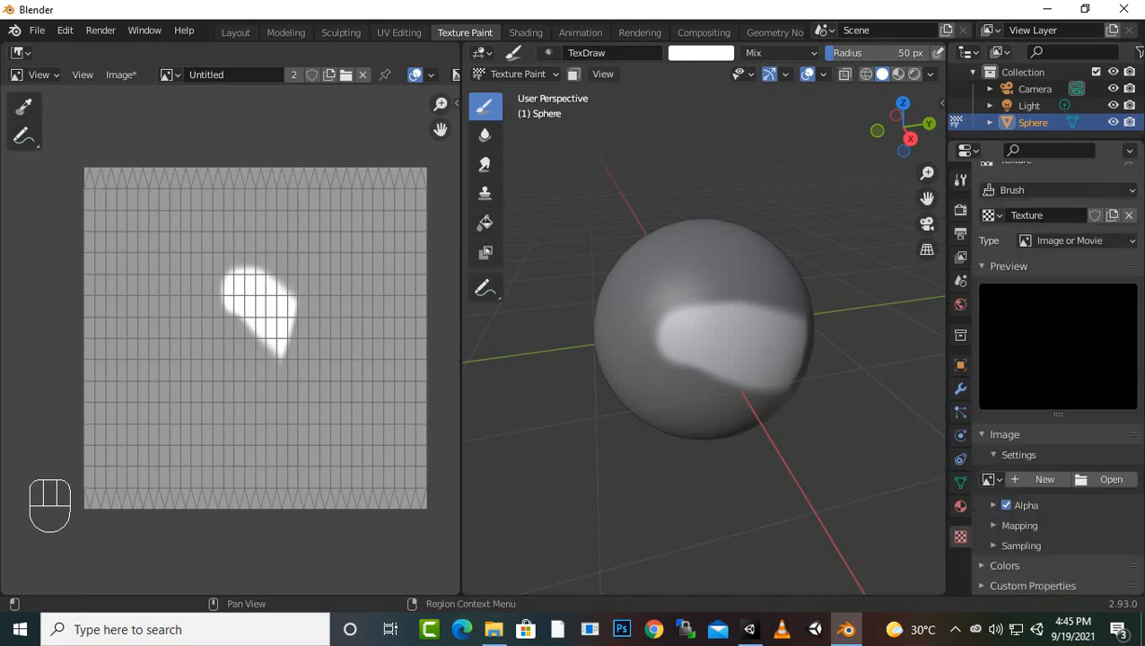
left_click(1105, 479)
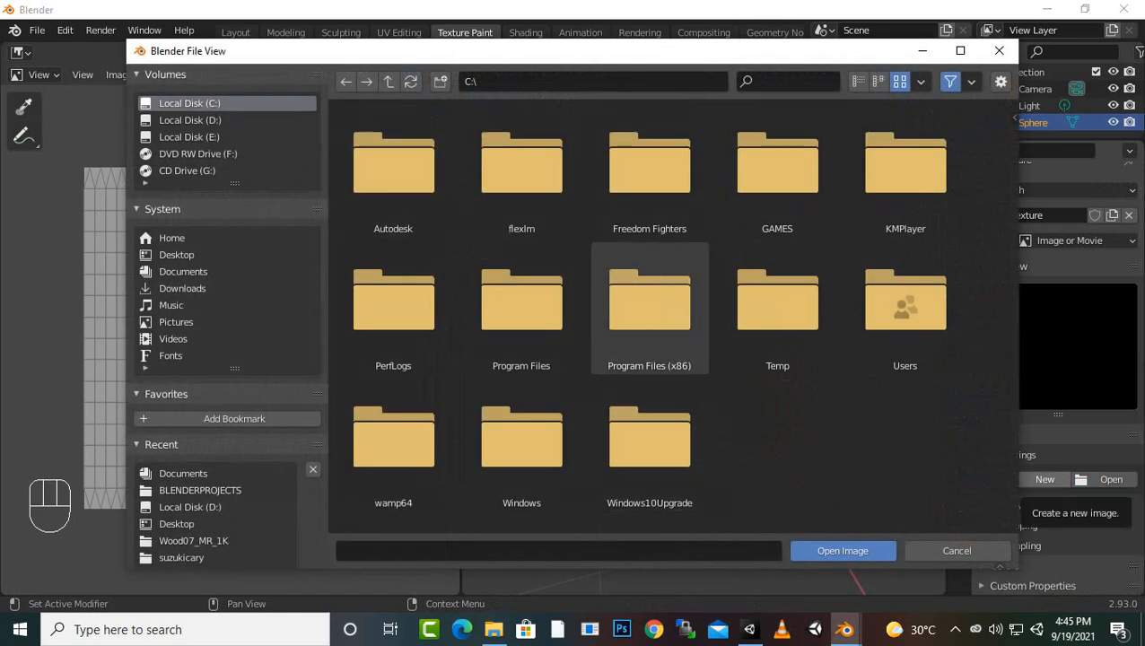
scroll(243, 467, "down", 2)
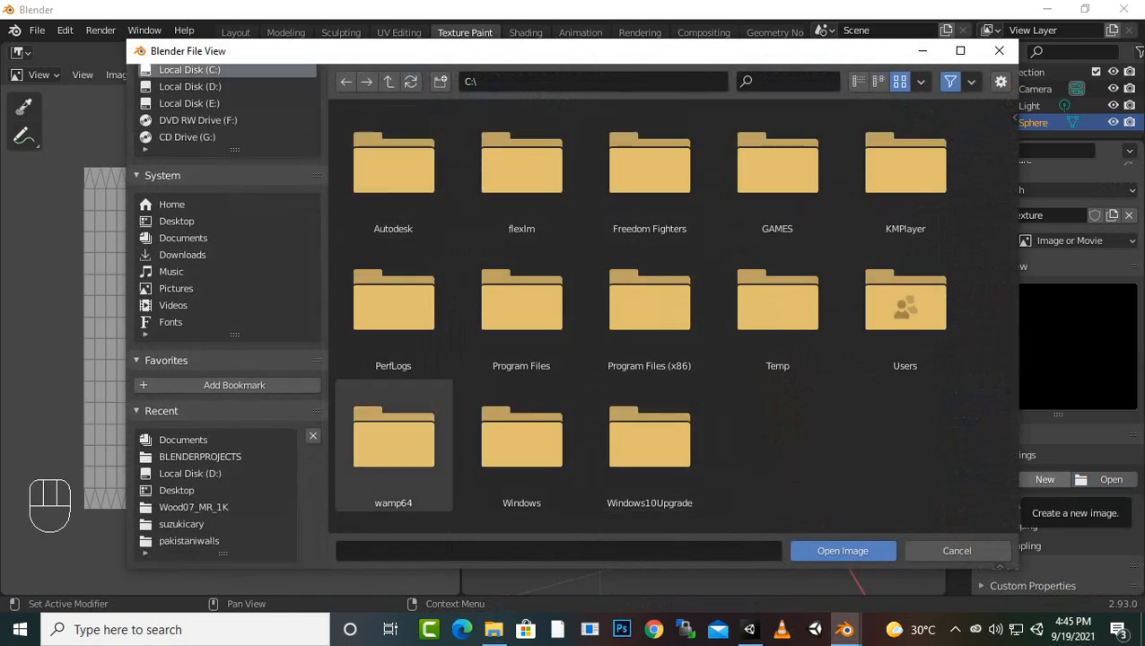
left_click(190, 473)
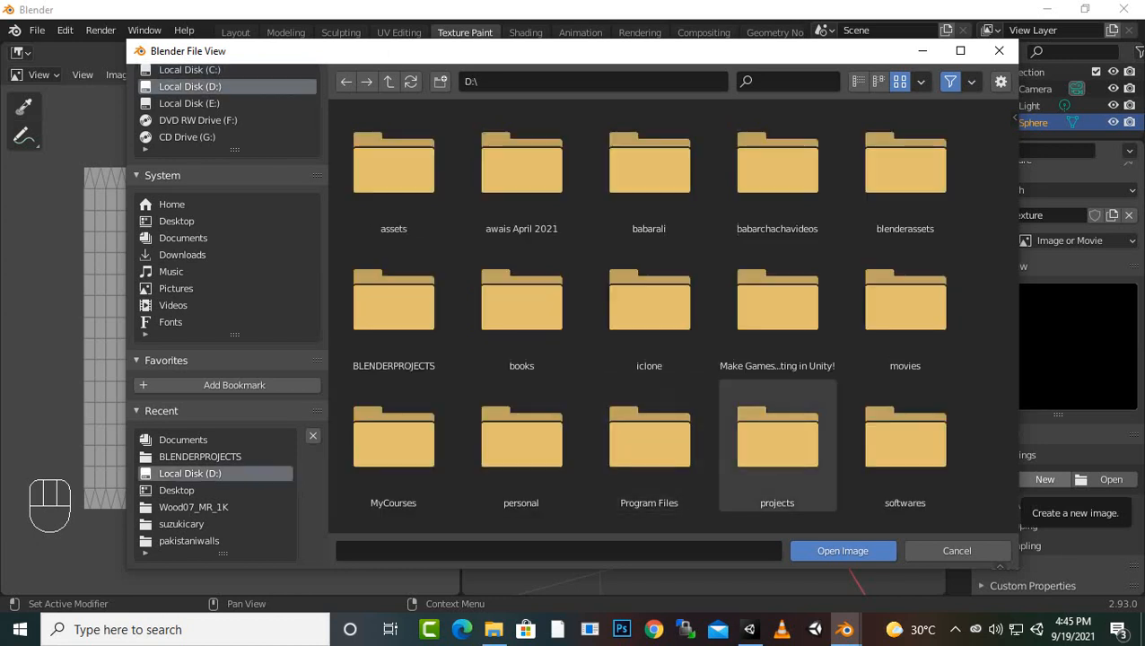
left_click(904, 171)
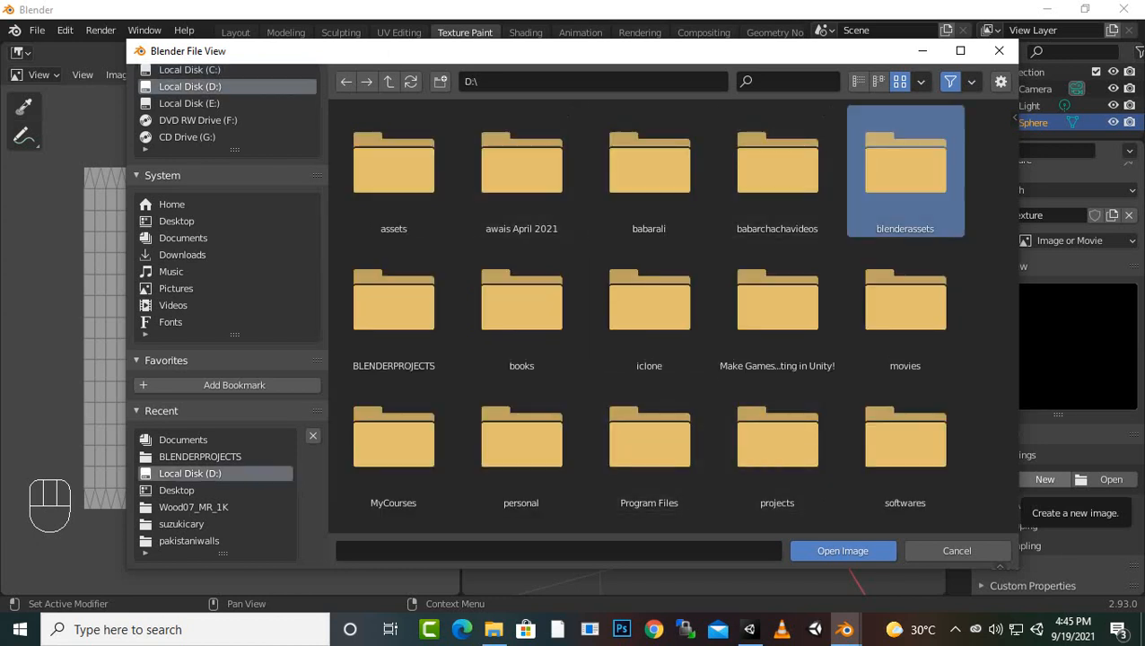
double_click(905, 170)
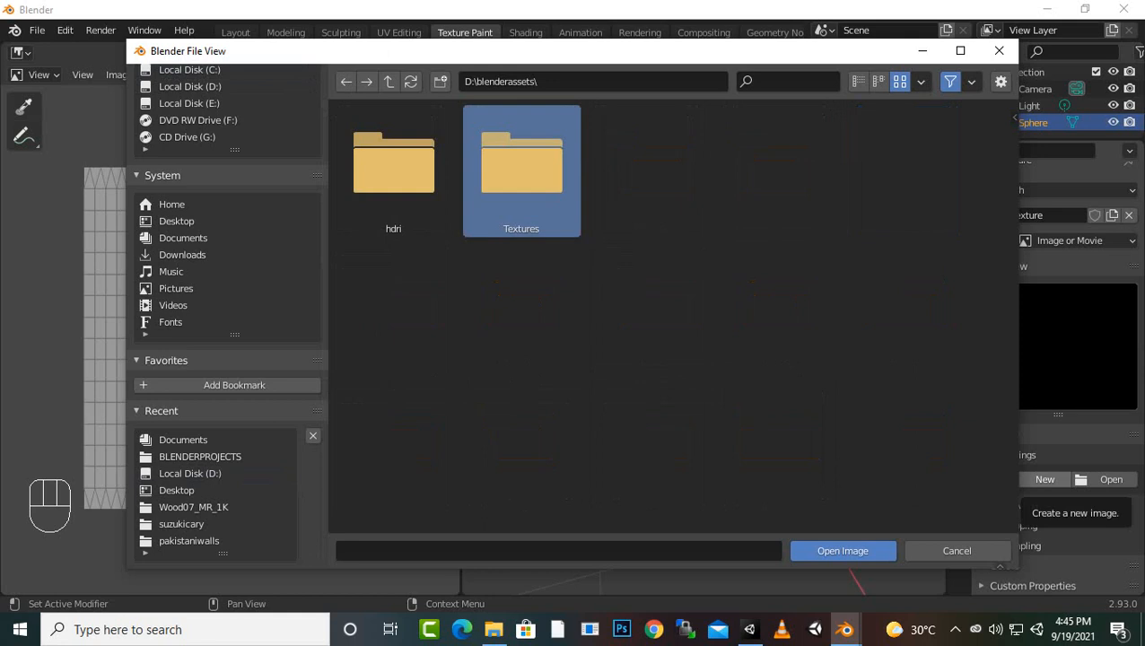
double_click(522, 171)
double_click(393, 170)
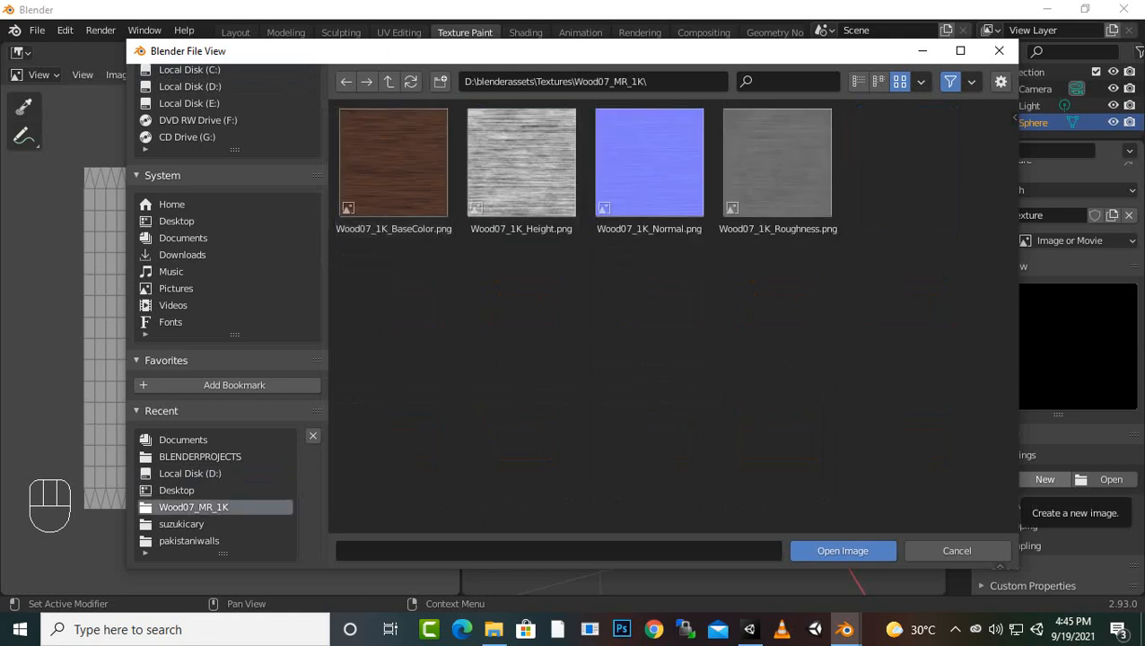
left_click(393, 170)
left_click(843, 551)
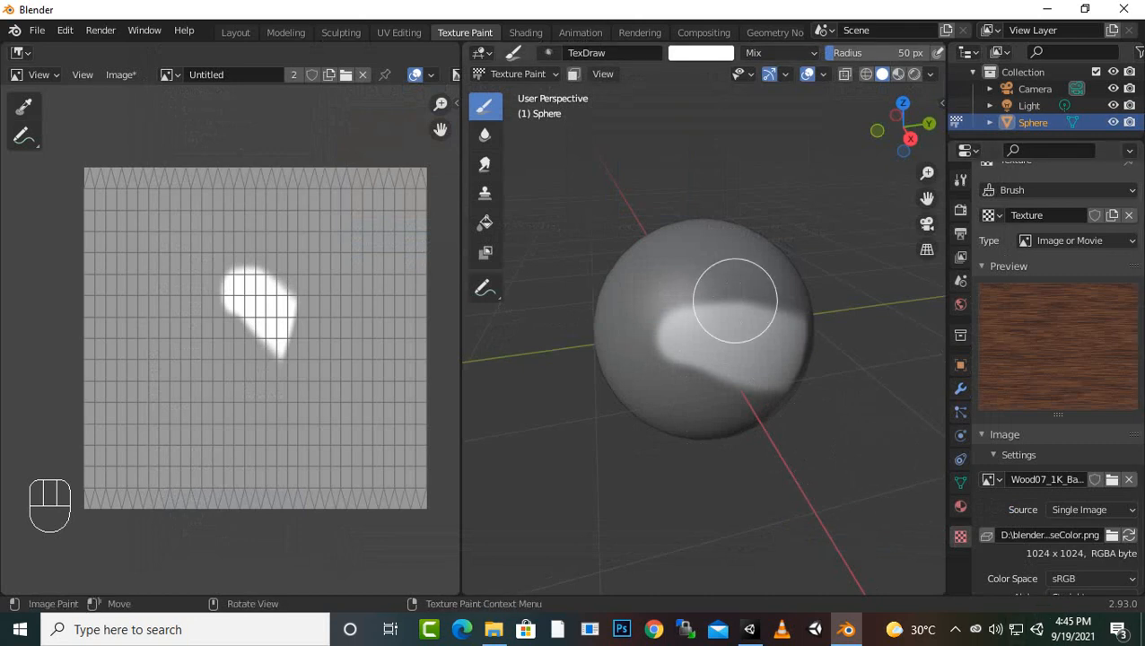
Paint a broad wood-textured stroke across the sphere's upper front and a thin one just below it with the 50 px brush
left_click_drag(735, 301, 639, 311)
scroll(766, 344, "up", 3)
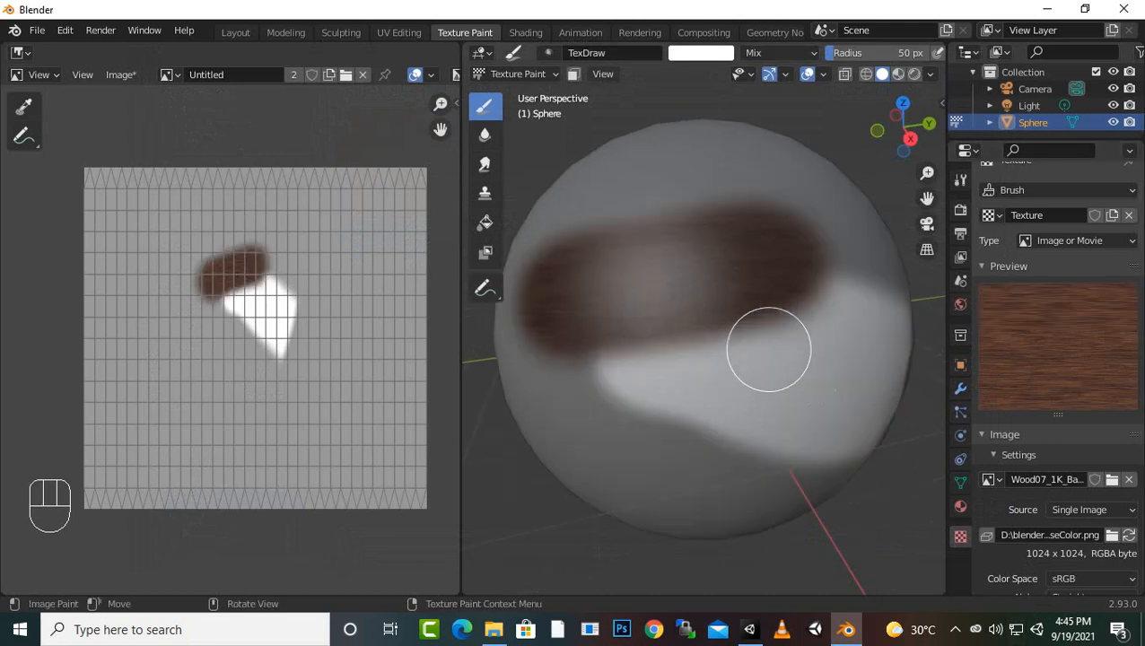
scroll(656, 310, "up", 4)
left_click(793, 341)
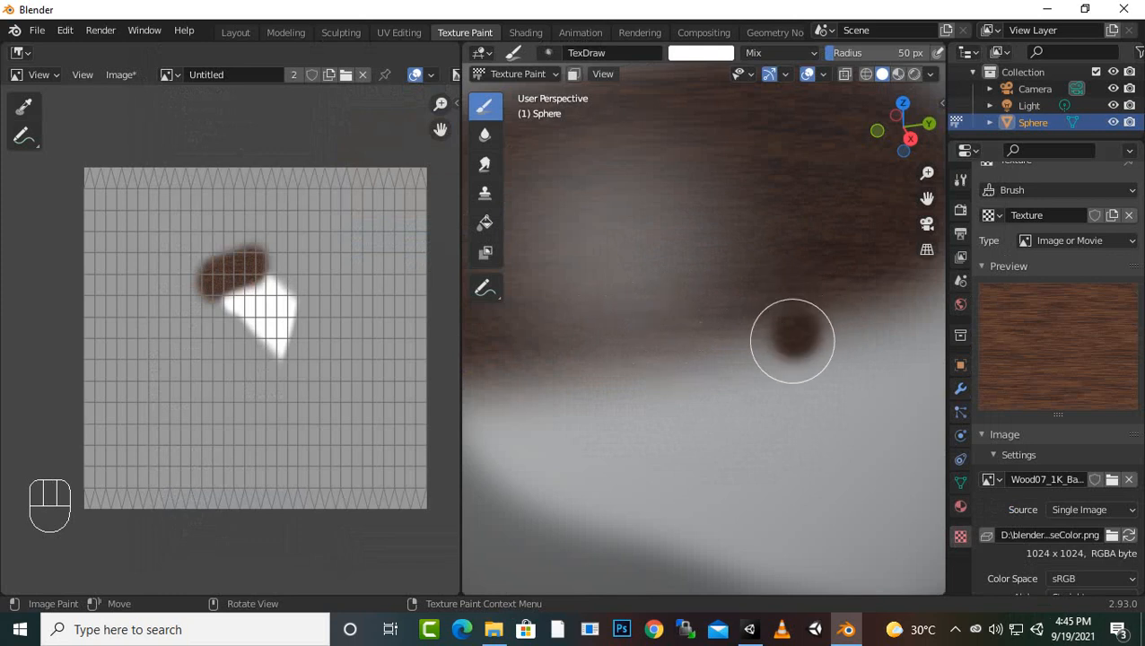
left_click_drag(792, 341, 572, 377)
scroll(646, 409, "down", 4)
scroll(744, 412, "up", 1)
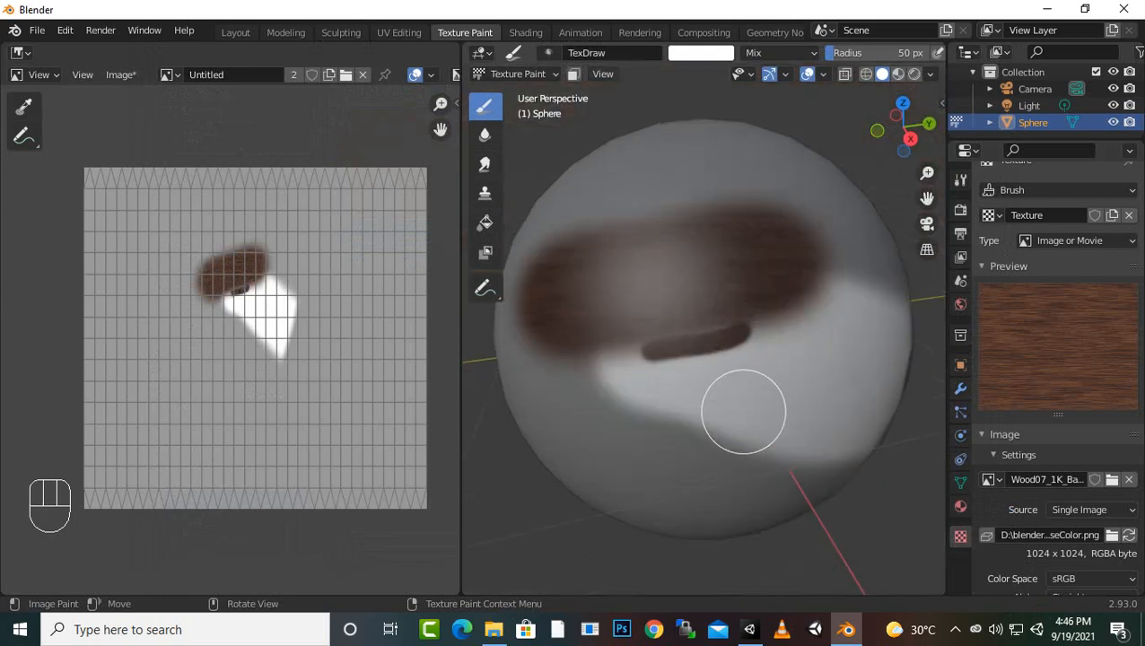
scroll(744, 412, "down", 4)
scroll(744, 412, "up", 6)
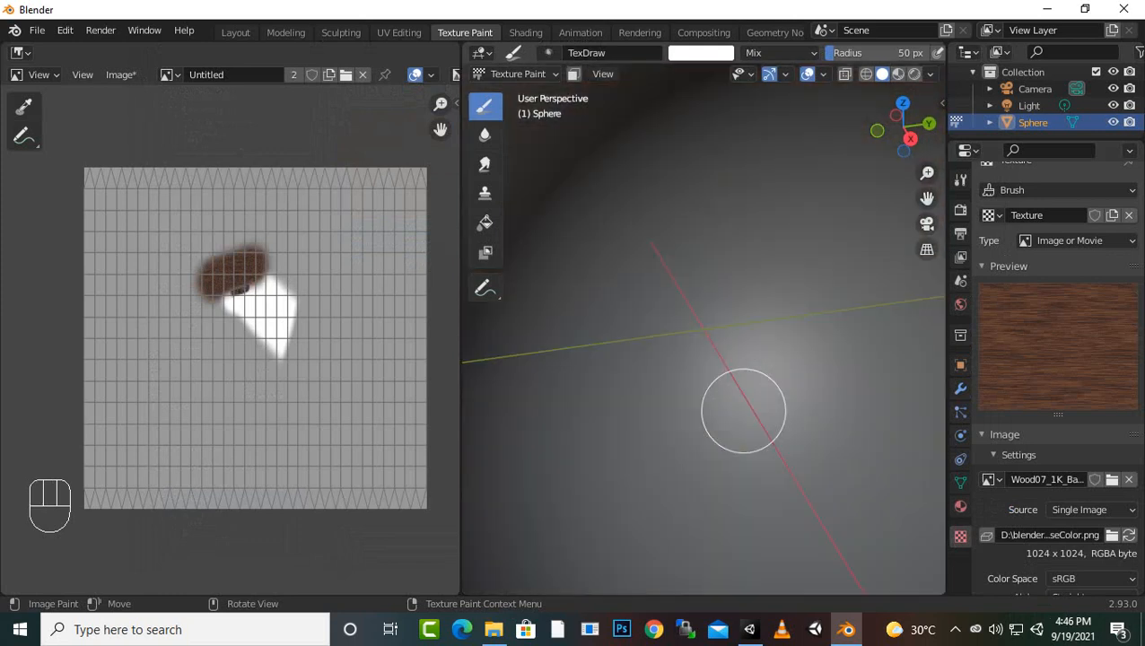
Cover the whole visible side of the sphere with the wood texture, painting from a distant view
scroll(744, 412, "down", 6)
scroll(744, 412, "down", 4)
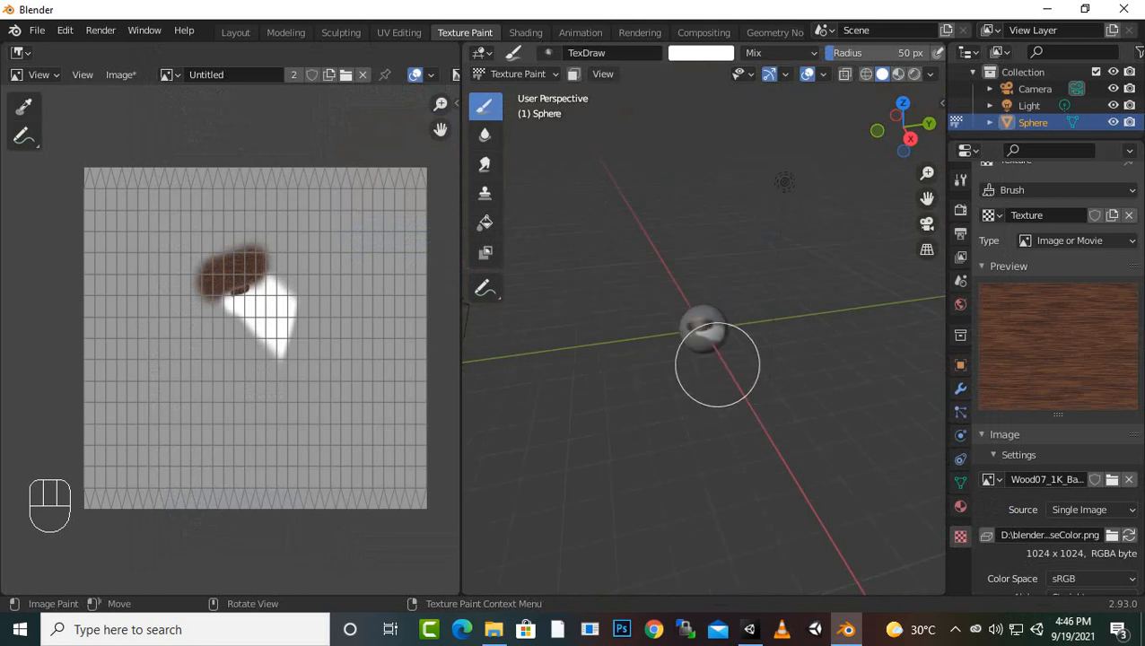
mouse_move(722, 347)
left_mouse_down()
mouse_move(660, 340)
mouse_move(790, 363)
left_mouse_up()
scroll(774, 365, "up", 8)
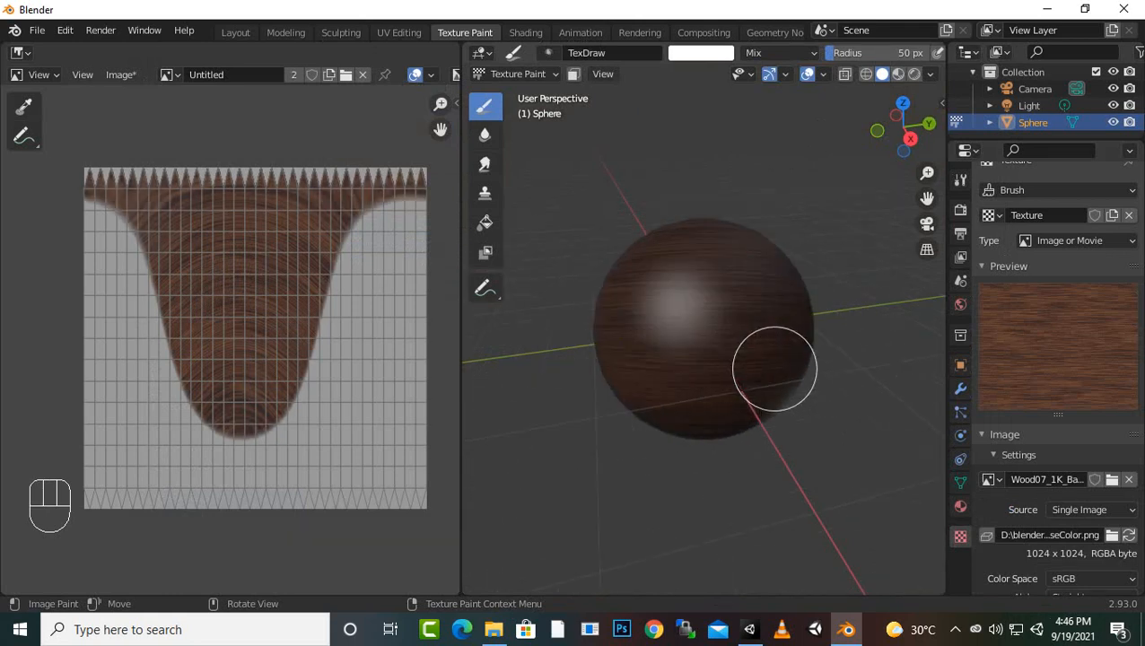
Paint finer wood-textured strokes back and forth across the sphere's lower front from a close view
scroll(825, 368, "up", 1)
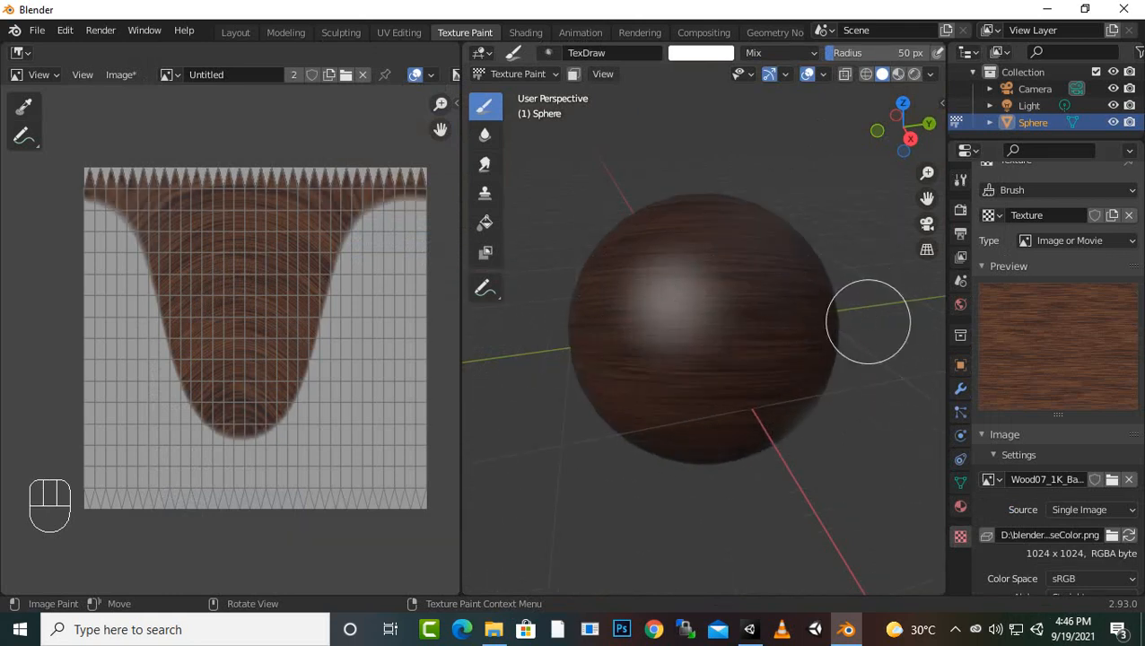
scroll(785, 368, "up", 5)
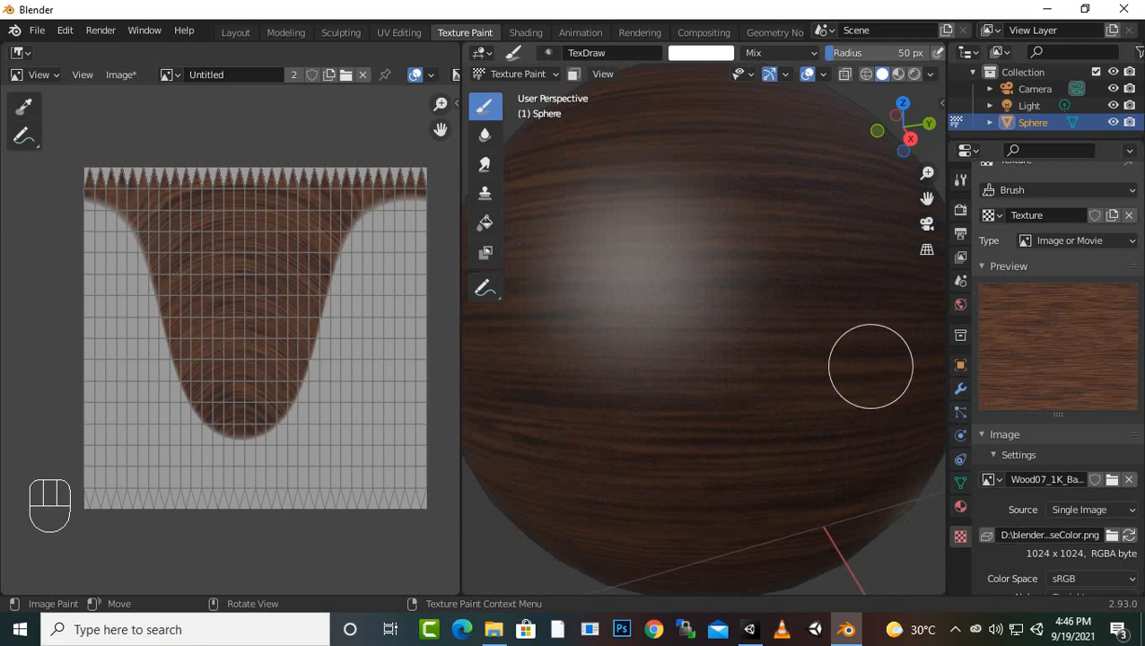
left_click_drag(869, 367, 619, 374)
left_click_drag(843, 393, 543, 415)
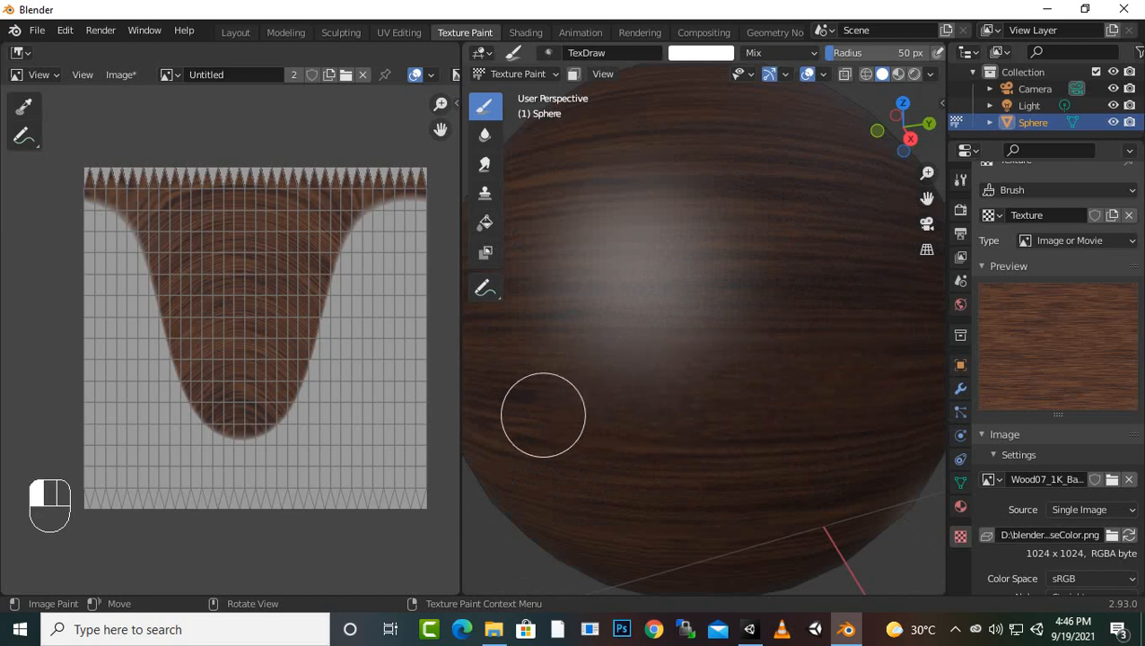
left_click_drag(808, 414, 555, 428)
left_click_drag(811, 446, 585, 444)
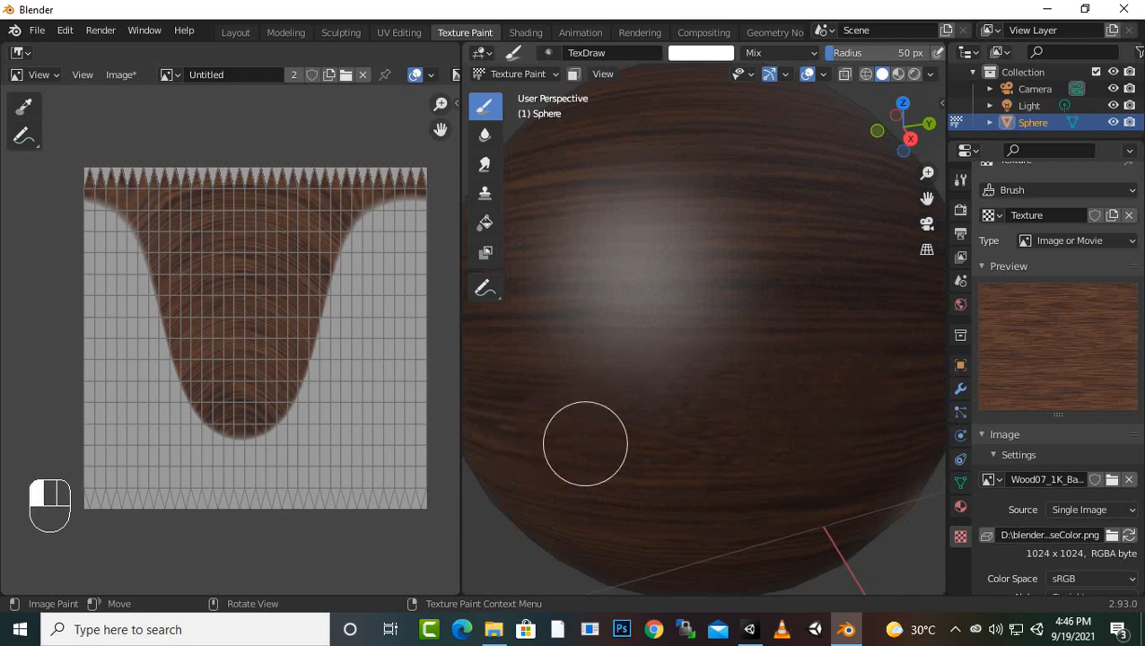
scroll(769, 410, "down", 5)
left_click_drag(798, 416, 603, 426)
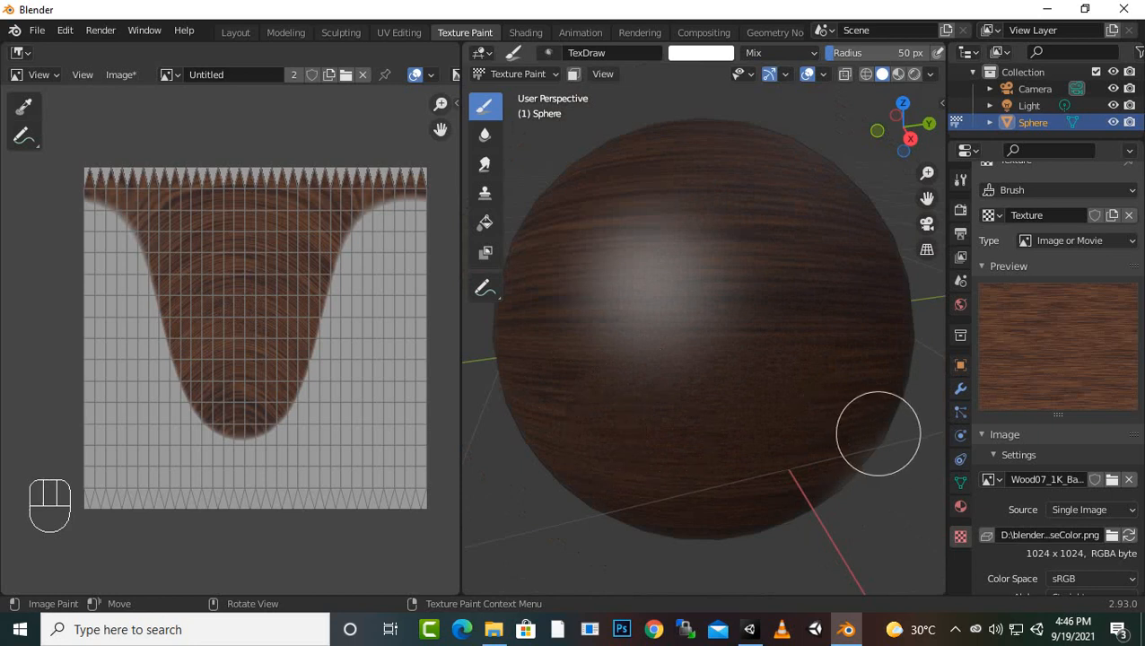
mouse_move(686, 454)
left_mouse_down()
mouse_move(644, 449)
mouse_move(705, 390)
left_mouse_up()
Enlarge the brush radius to 132 px and paint a wood-textured stroke across the sphere's upper front
key("f")
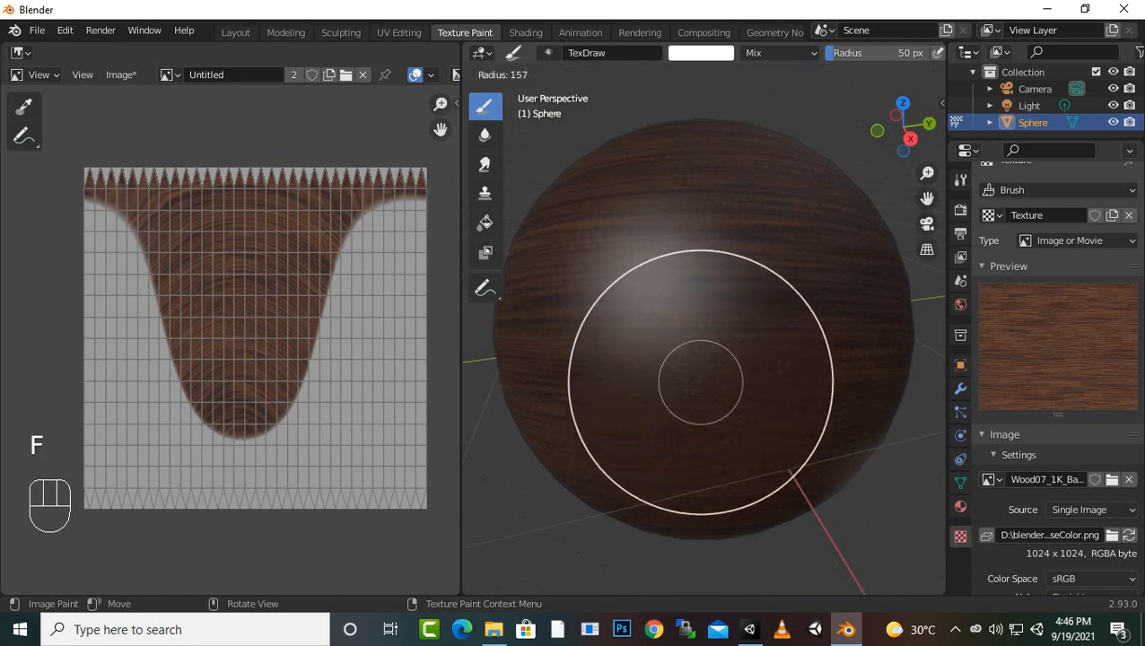
left_click(813, 381)
left_click_drag(718, 292, 610, 291)
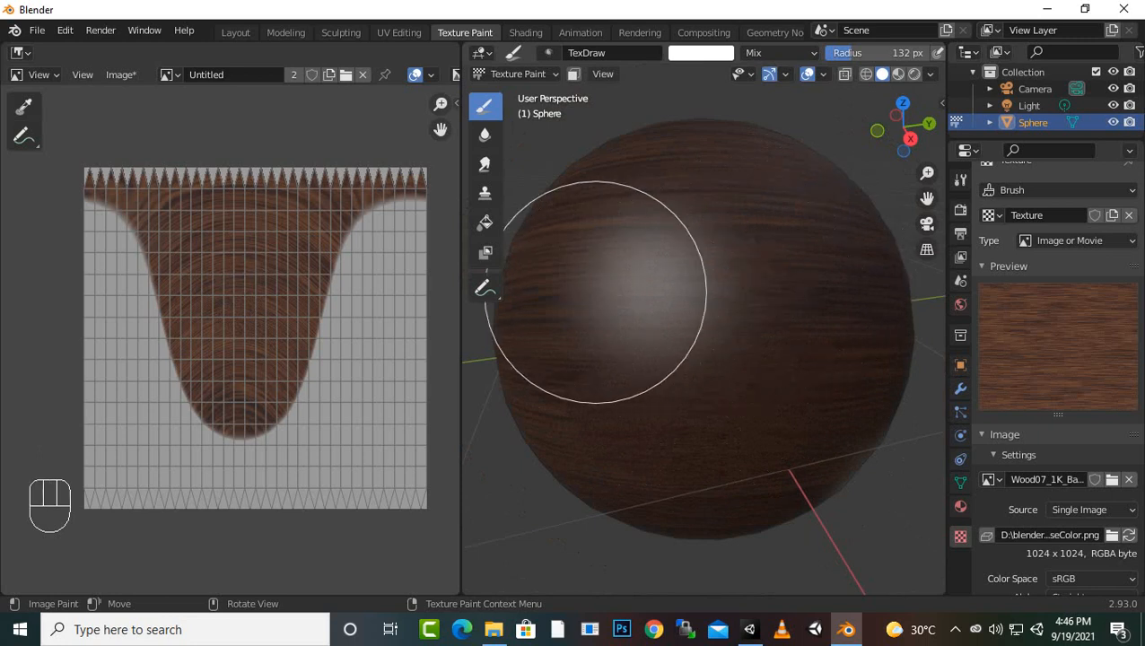
Reduce the brush radius to 75 px and paint more wood texture on the sphere's upper front
key("f")
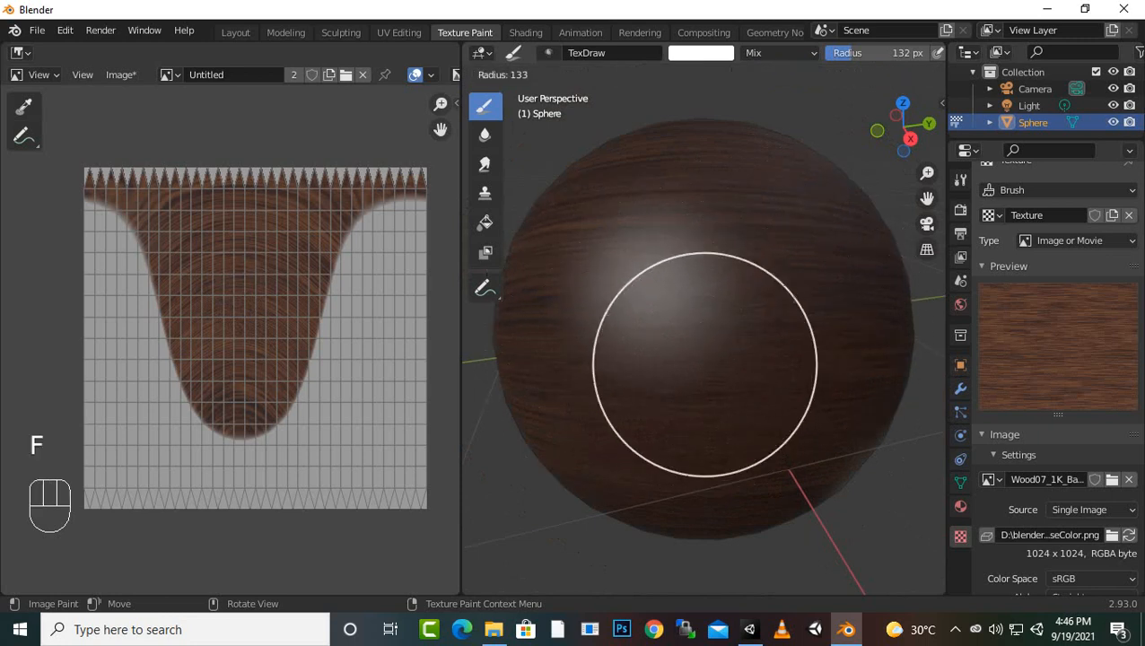
left_click(682, 467)
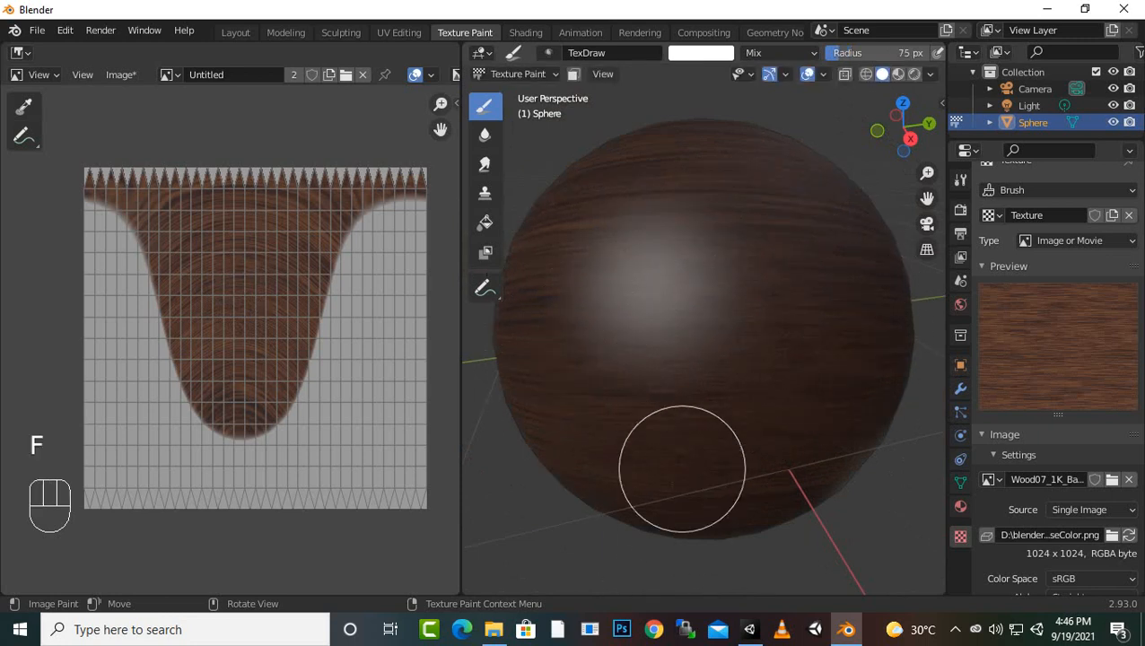
mouse_move(682, 230)
left_mouse_down()
mouse_move(679, 437)
mouse_move(717, 214)
mouse_move(757, 452)
mouse_move(761, 235)
left_mouse_up()
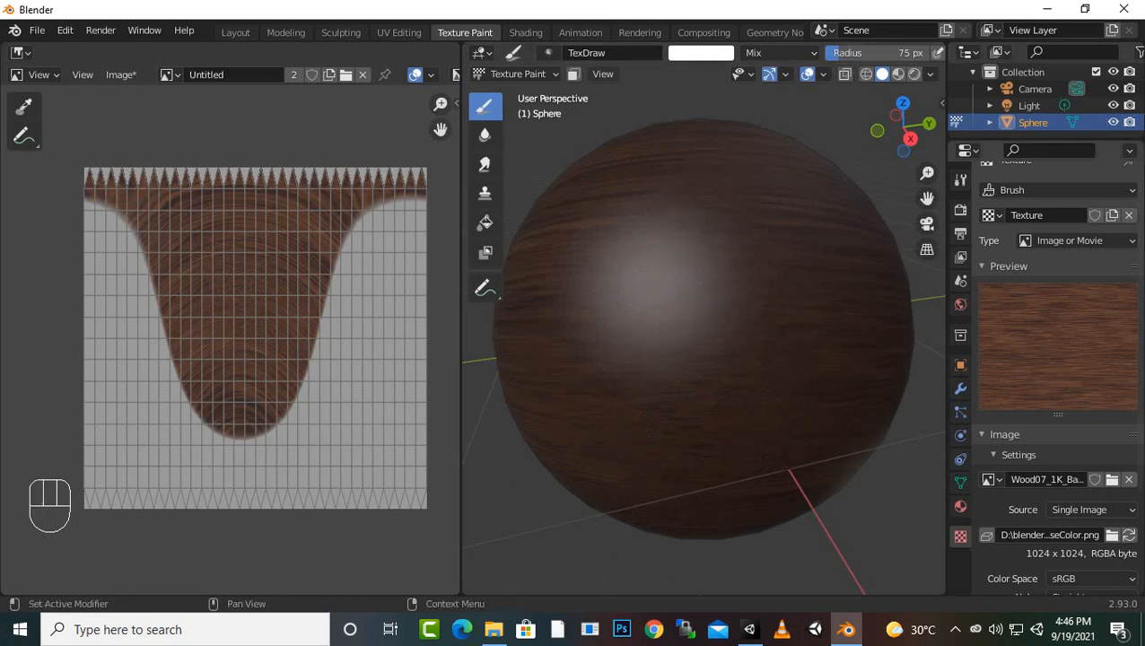
scroll(1054, 377, "up", 1)
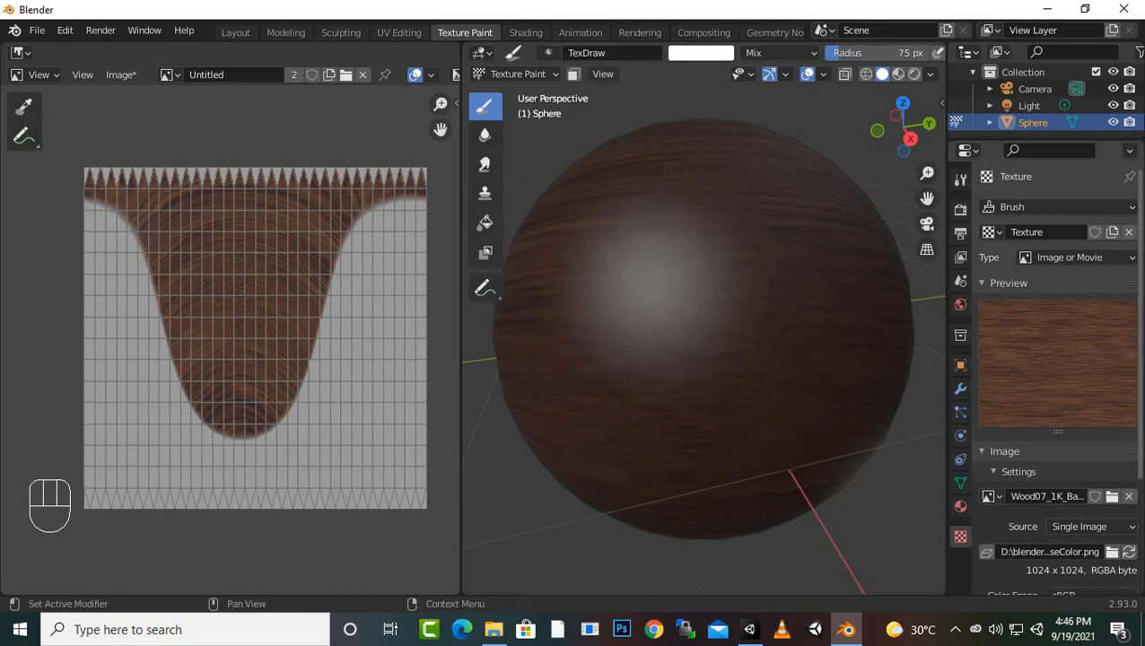
scroll(1055, 377, "down", 1)
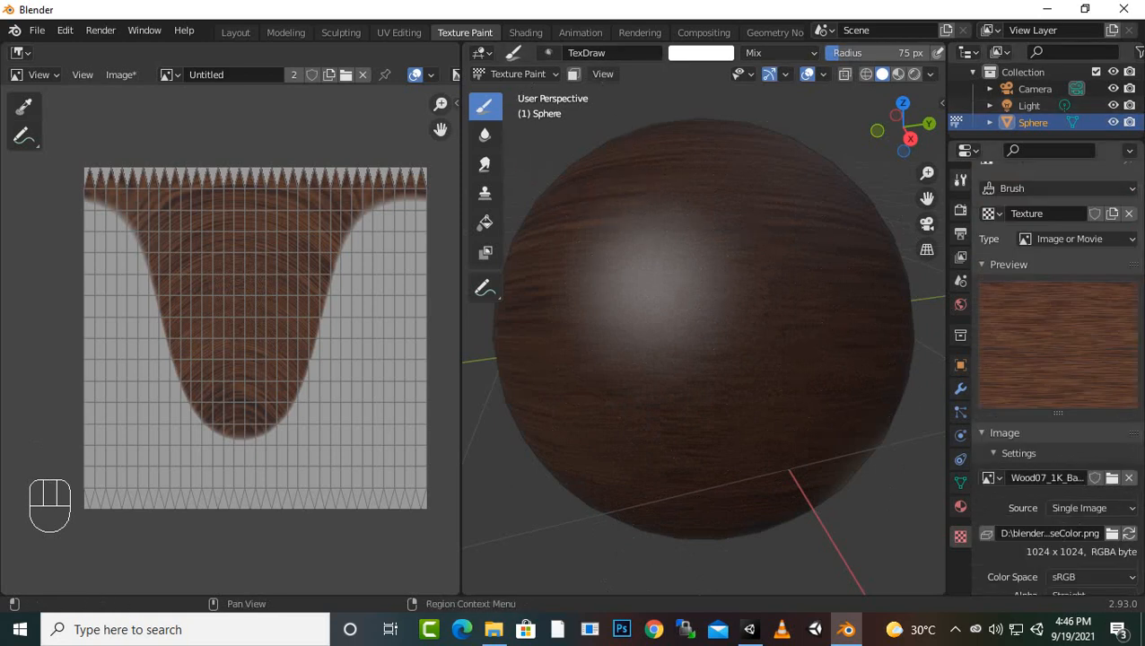
scroll(1054, 377, "up", 15)
Set the brush colour to saturated blue and paint a blue-tinted wood area over the sphere's lower front
scroll(1054, 377, "down", 8)
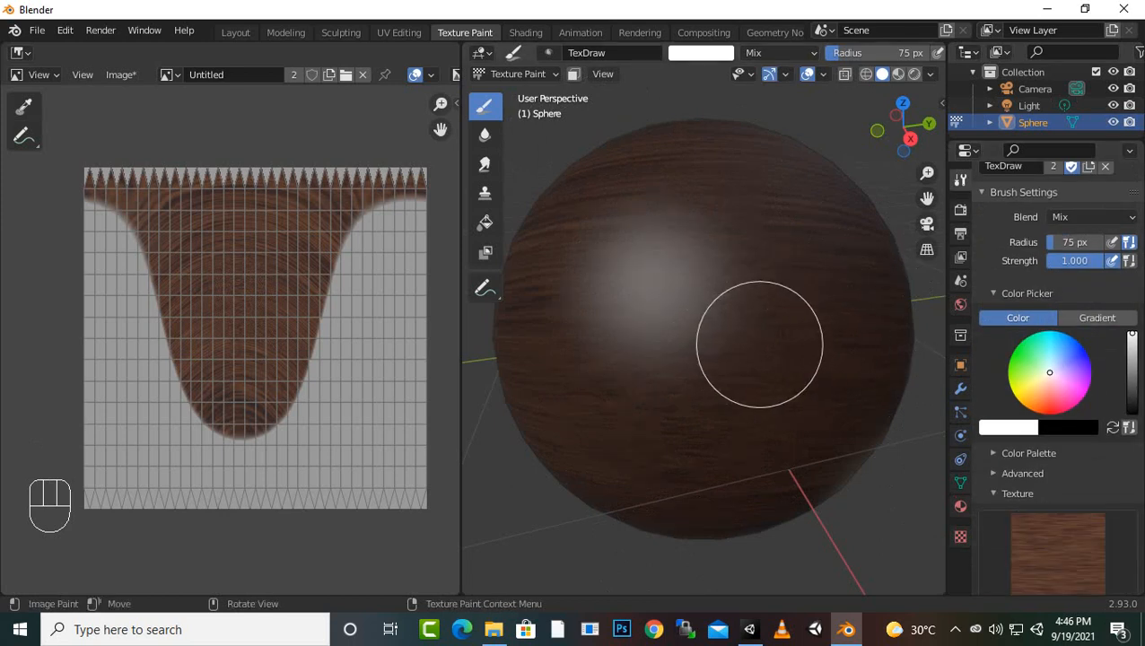
left_click(1086, 353)
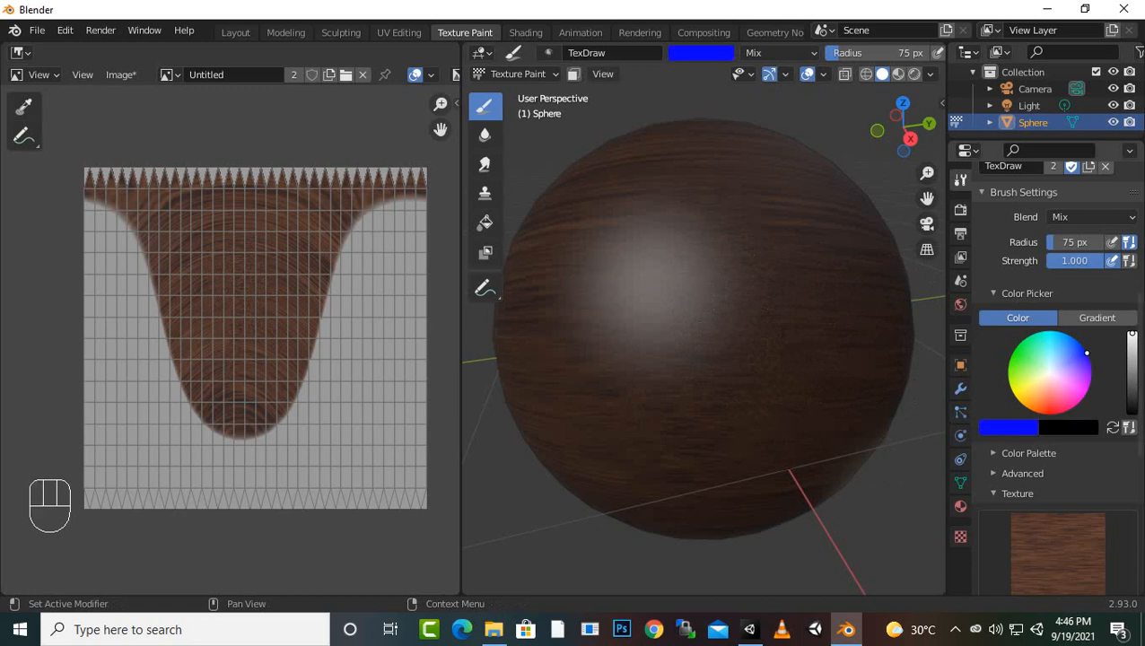
mouse_move(784, 391)
left_mouse_down()
mouse_move(578, 383)
mouse_move(882, 384)
mouse_move(592, 423)
mouse_move(889, 447)
mouse_move(531, 485)
mouse_move(548, 491)
left_mouse_up()
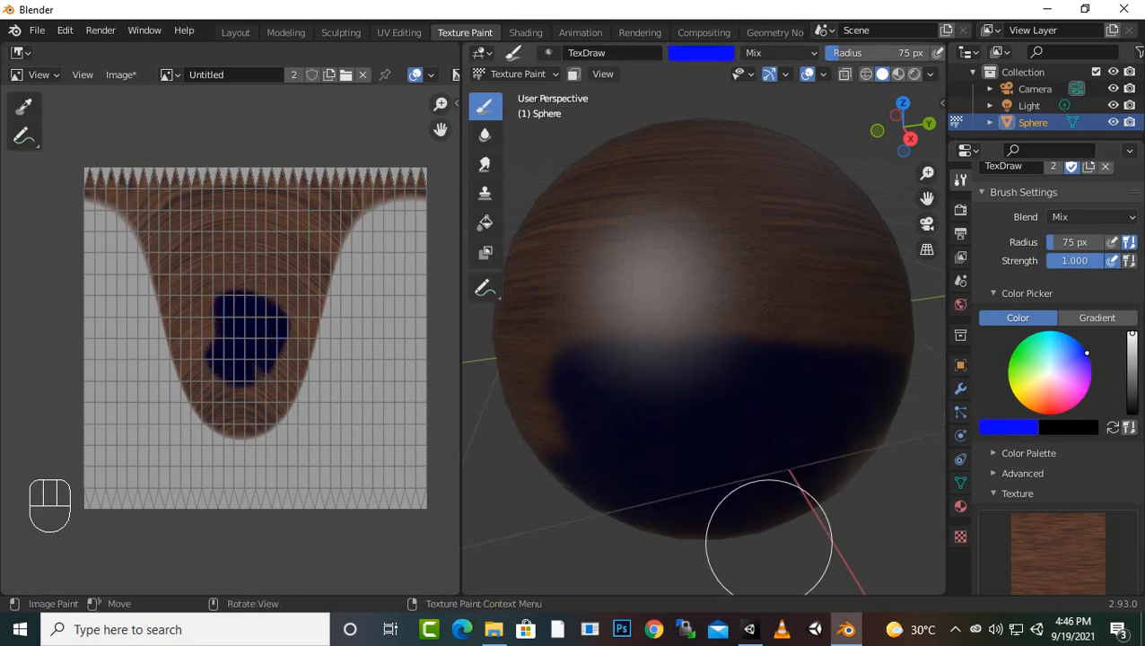
scroll(810, 476, "up", 5)
scroll(799, 471, "down", 1)
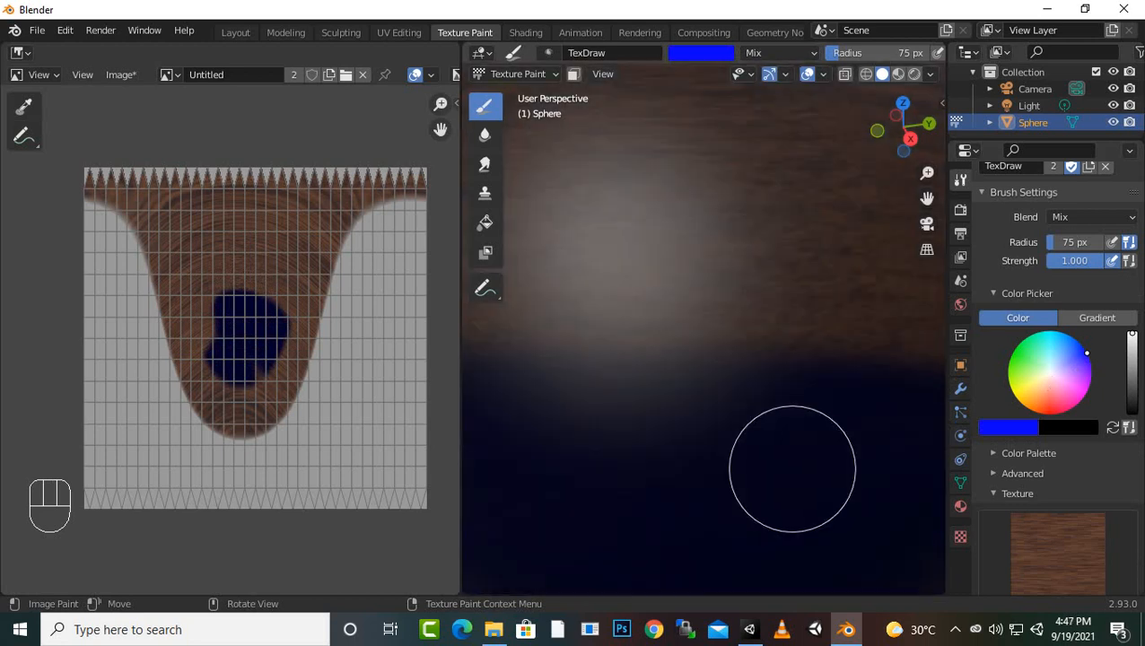
Set the primary brush colour to red and the secondary colour to white, and paint a red-tinted wood band across the sphere's middle
scroll(786, 469, "down", 4)
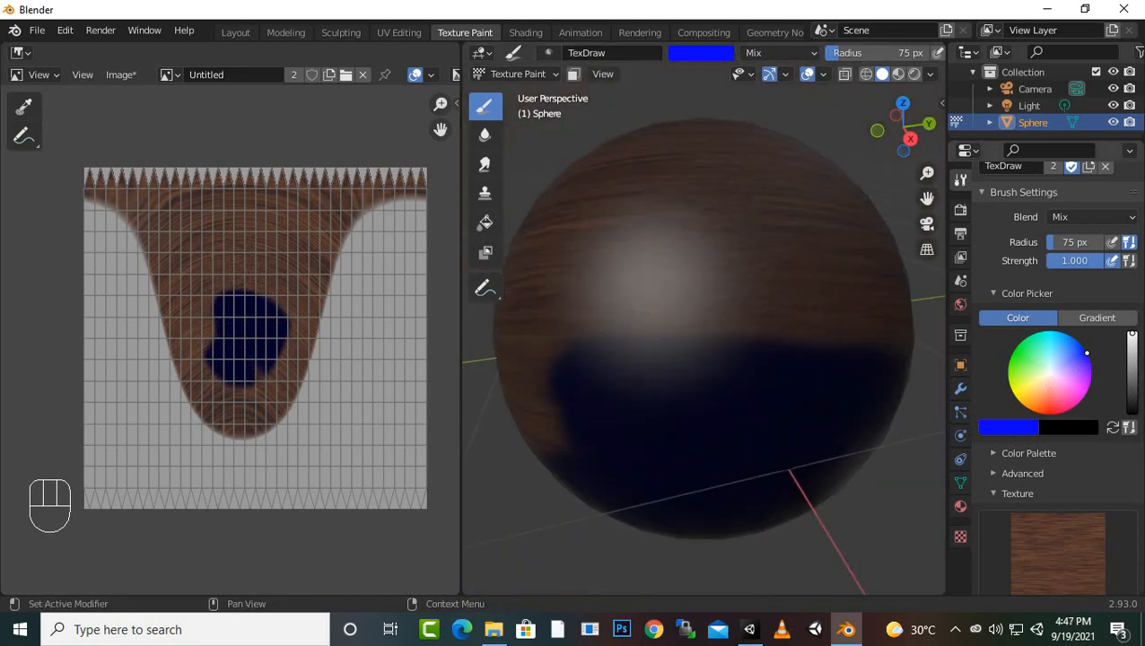
left_click(1007, 427)
left_click(951, 325)
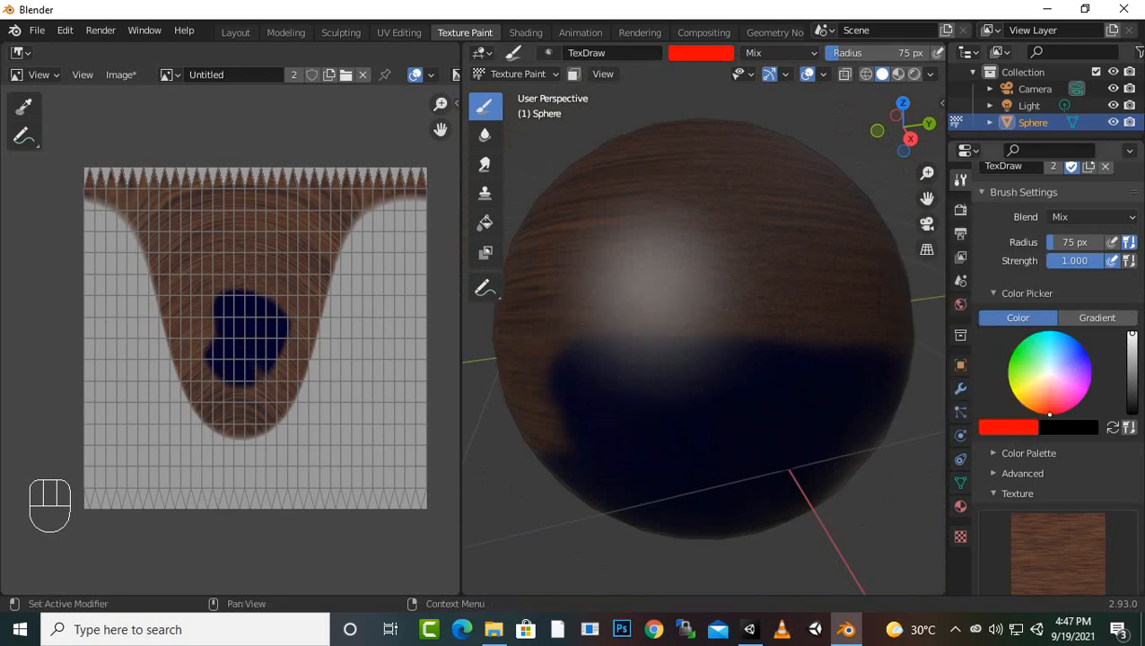
left_click(1068, 428)
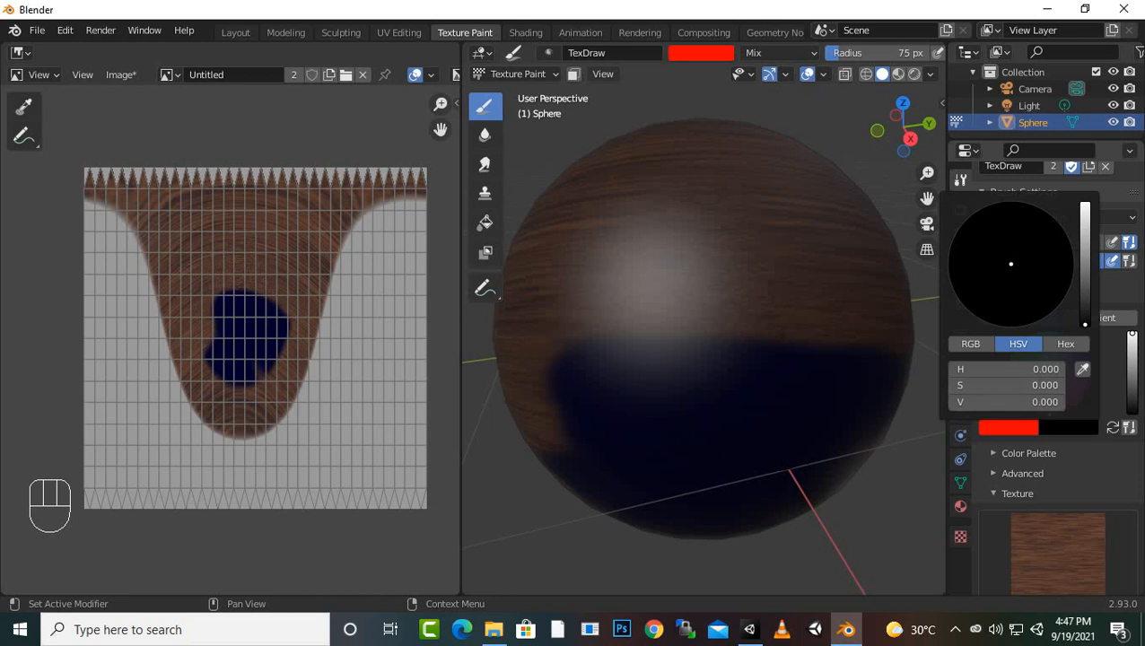
left_click_drag(973, 370, 1065, 370)
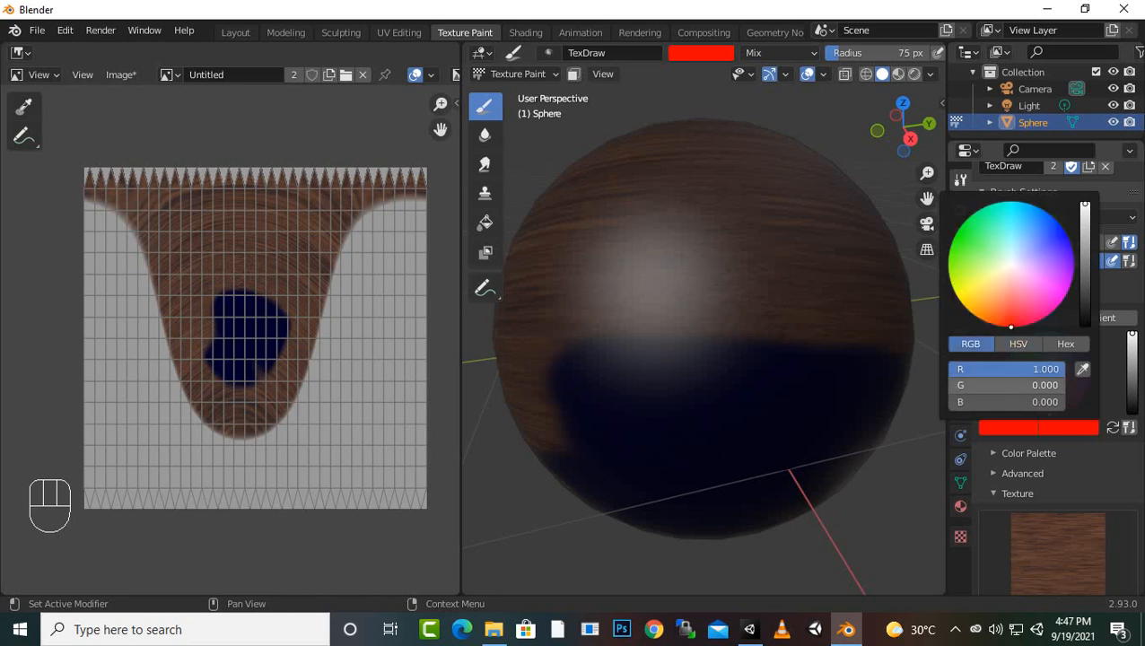
left_click_drag(973, 385, 1064, 385)
left_click_drag(974, 402, 1065, 402)
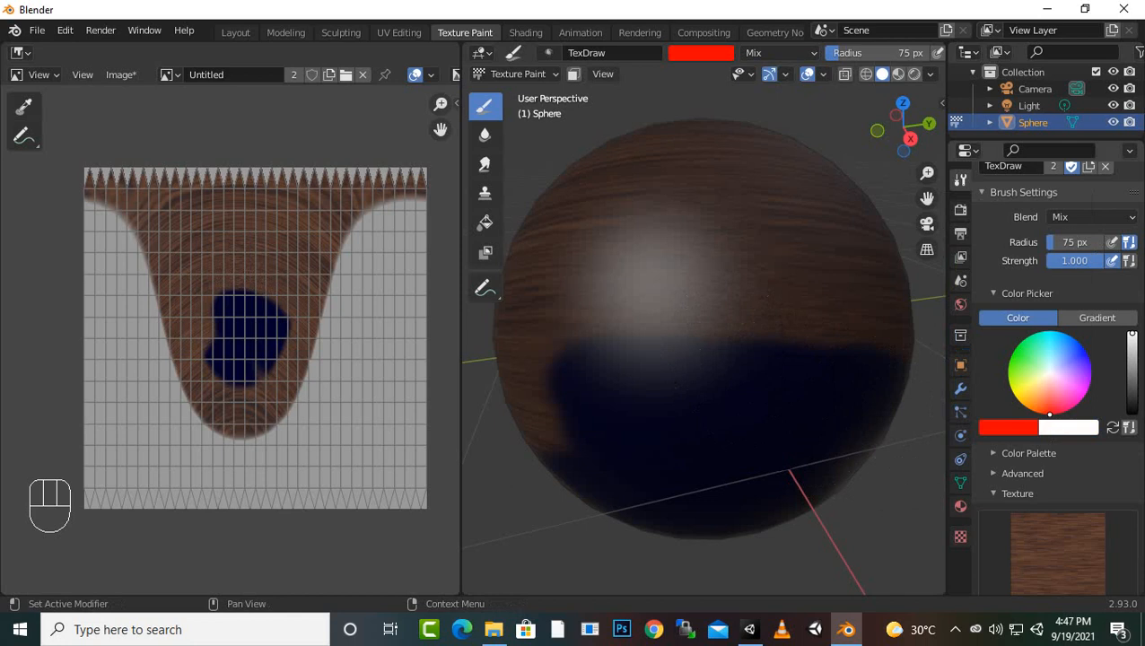
mouse_move(633, 307)
left_mouse_down()
mouse_move(890, 346)
mouse_move(542, 383)
mouse_move(891, 388)
left_mouse_up()
Set the primary brush colour to white and paint untinted wood texture over the sphere's red and blue areas
left_click(1008, 427)
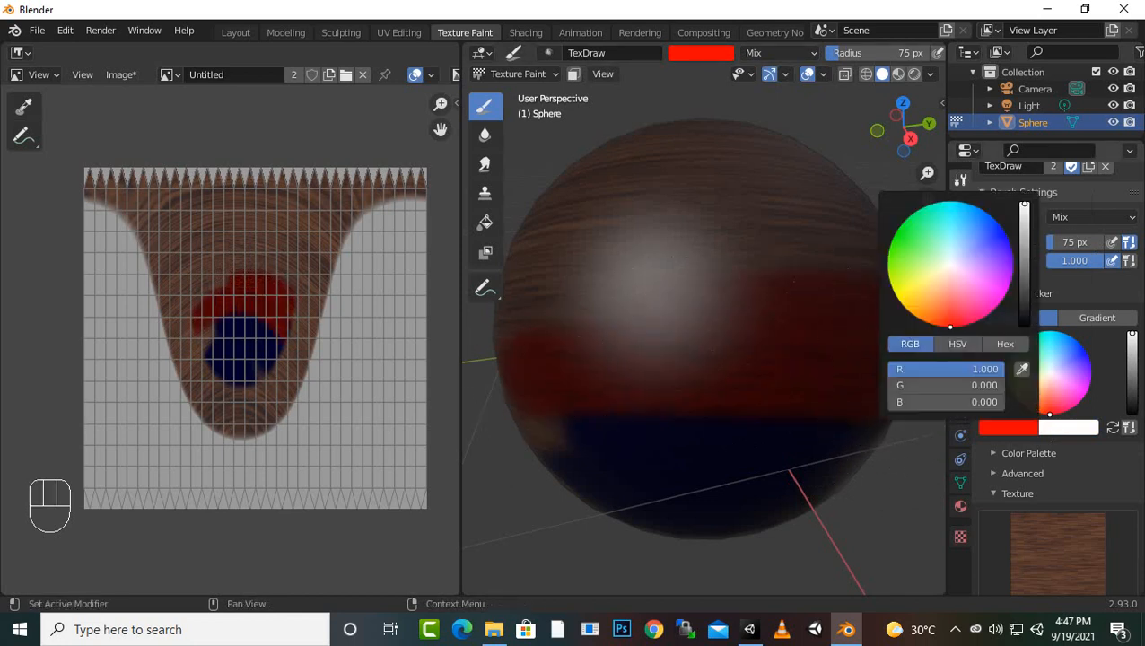
left_click_drag(943, 386, 1059, 386)
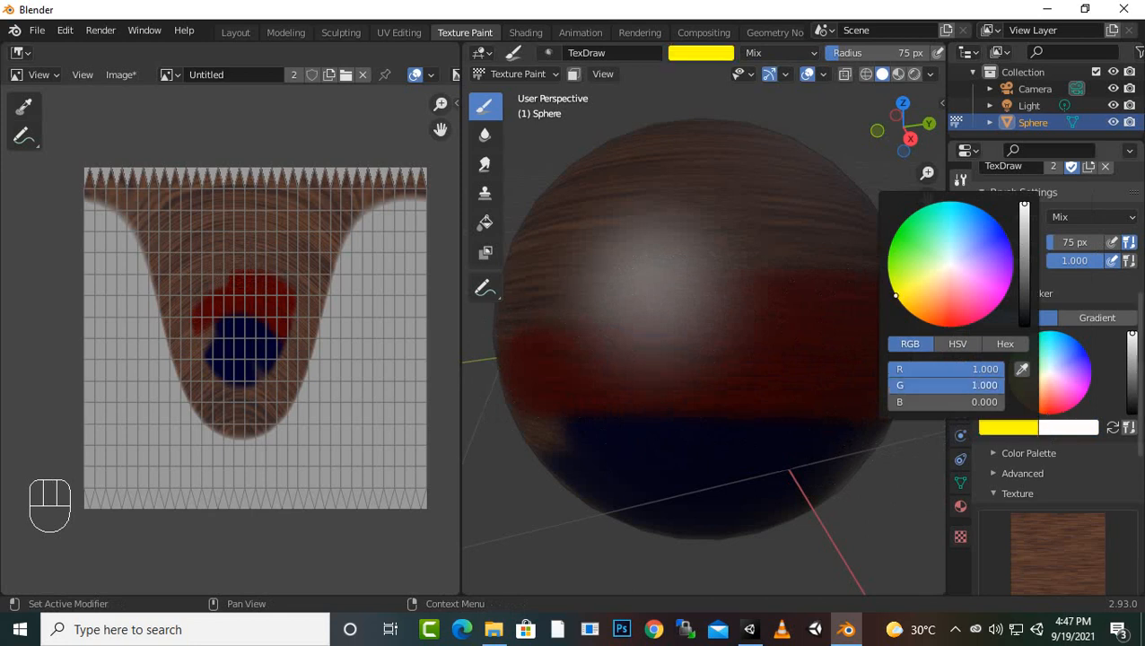
left_click_drag(942, 402, 1025, 402)
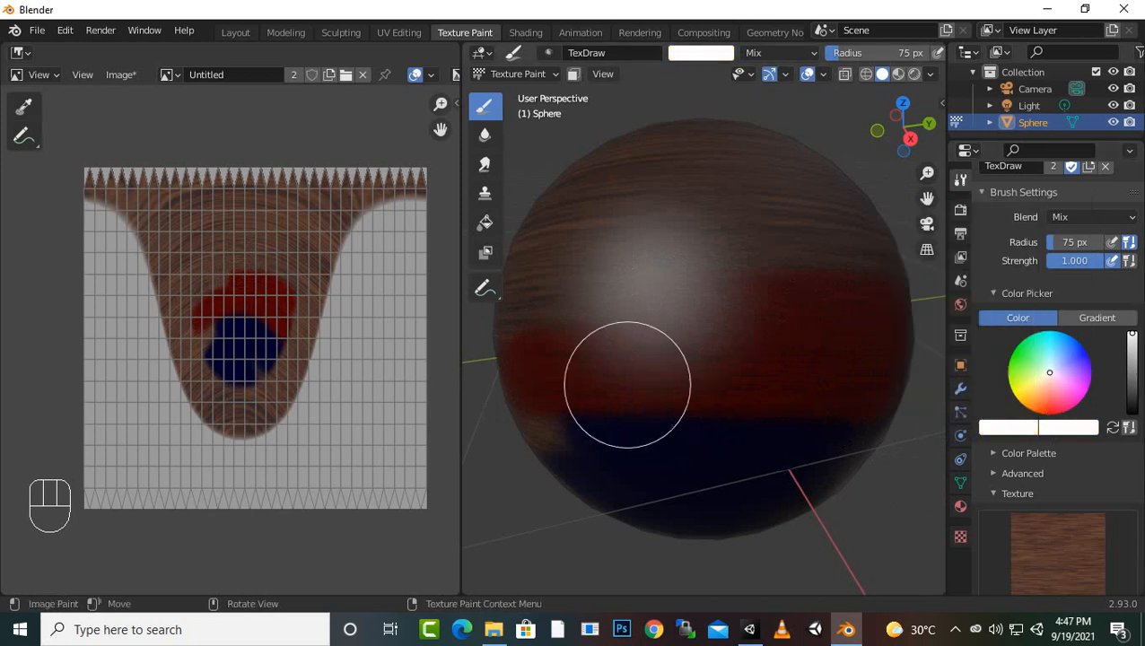
mouse_move(750, 292)
left_mouse_down()
mouse_move(592, 368)
mouse_move(983, 364)
mouse_move(563, 383)
mouse_move(856, 442)
mouse_move(583, 473)
mouse_move(653, 496)
mouse_move(934, 499)
mouse_move(625, 445)
mouse_move(787, 294)
mouse_move(802, 393)
left_mouse_up()
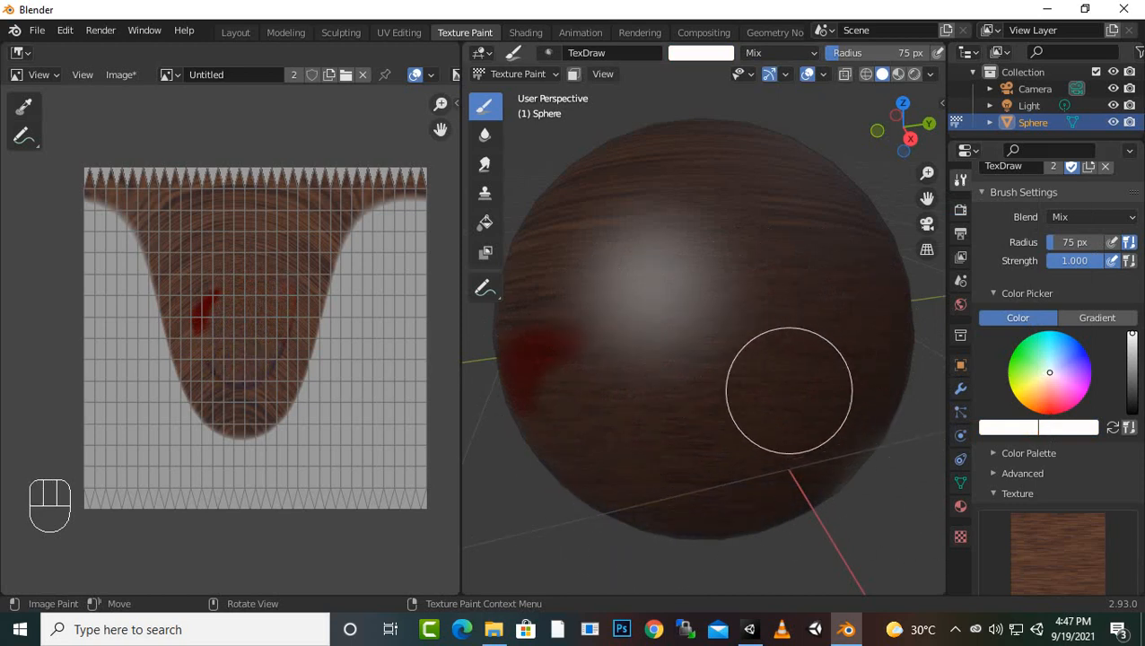
Extend the untinted wood texture over the unpainted grey edge on the neighbouring side of the sphere
scroll(787, 391, "down", 4)
scroll(794, 393, "up", 3)
middle_click_drag(824, 405, 728, 396)
left_click_drag(727, 395, 772, 384)
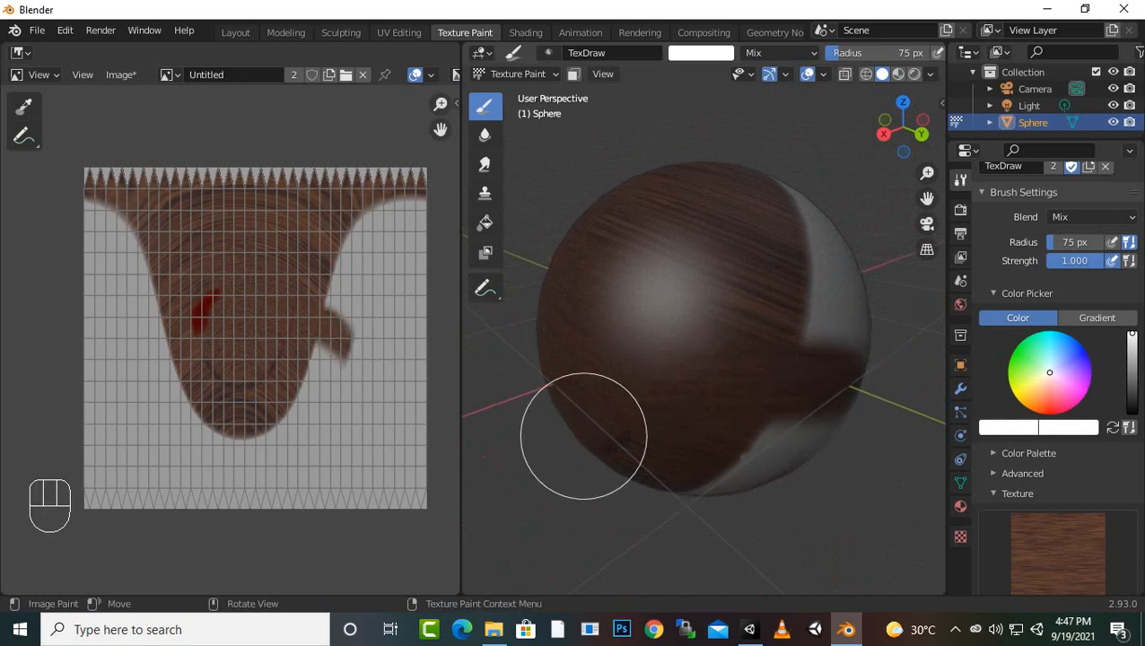
scroll(780, 448, "down", 2)
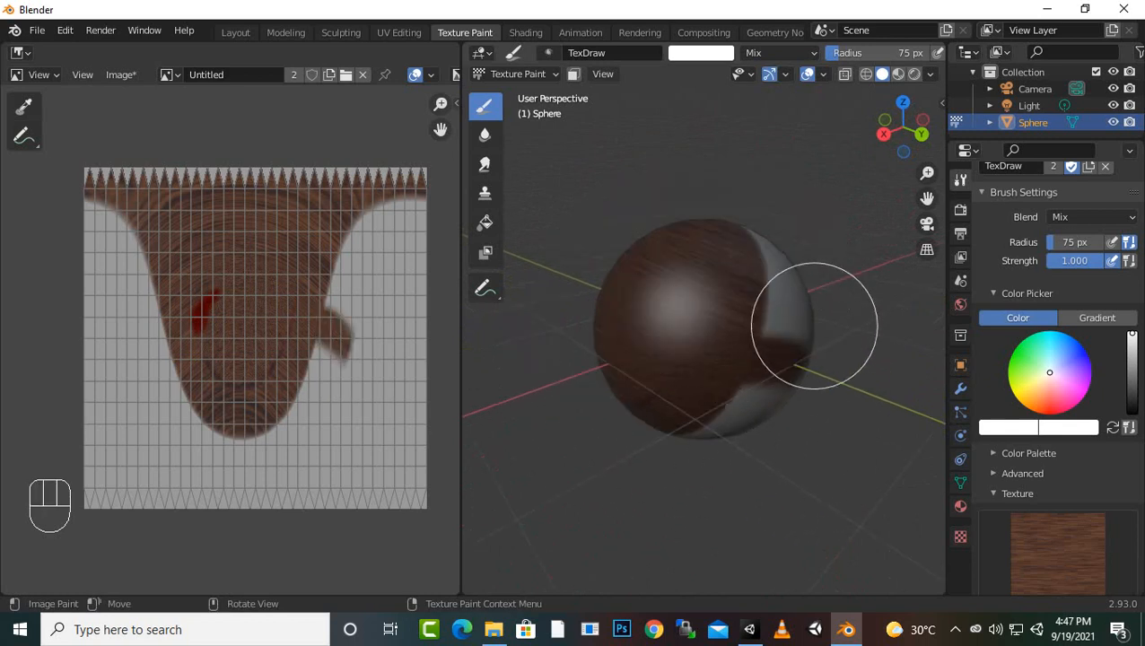
mouse_move(780, 281)
left_mouse_down()
mouse_move(757, 320)
mouse_move(777, 344)
left_mouse_up()
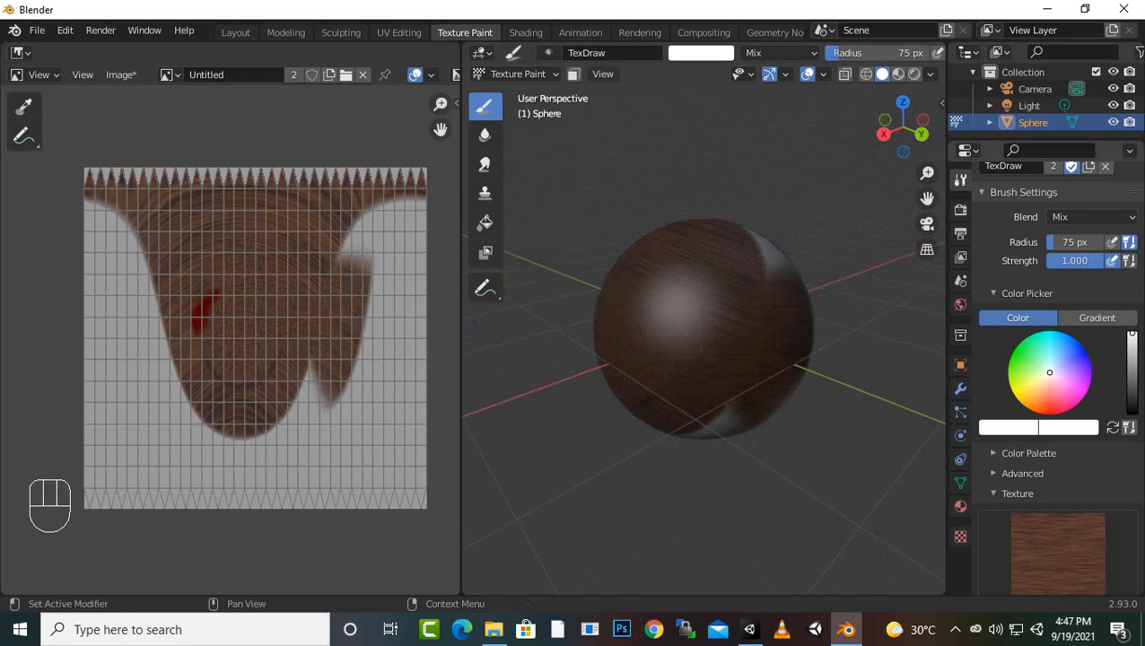
Set the brush texture mapping to View Plane and paint a diagonal wood stroke on the sphere's blank side
scroll(1055, 376, "down", 5)
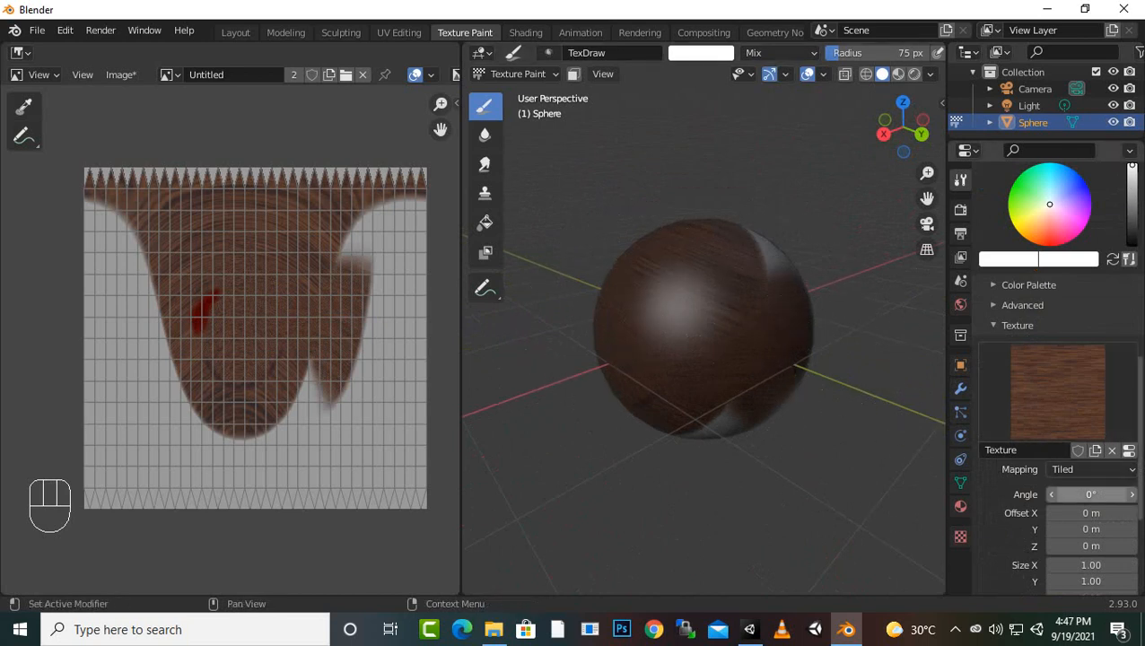
left_click(1091, 470)
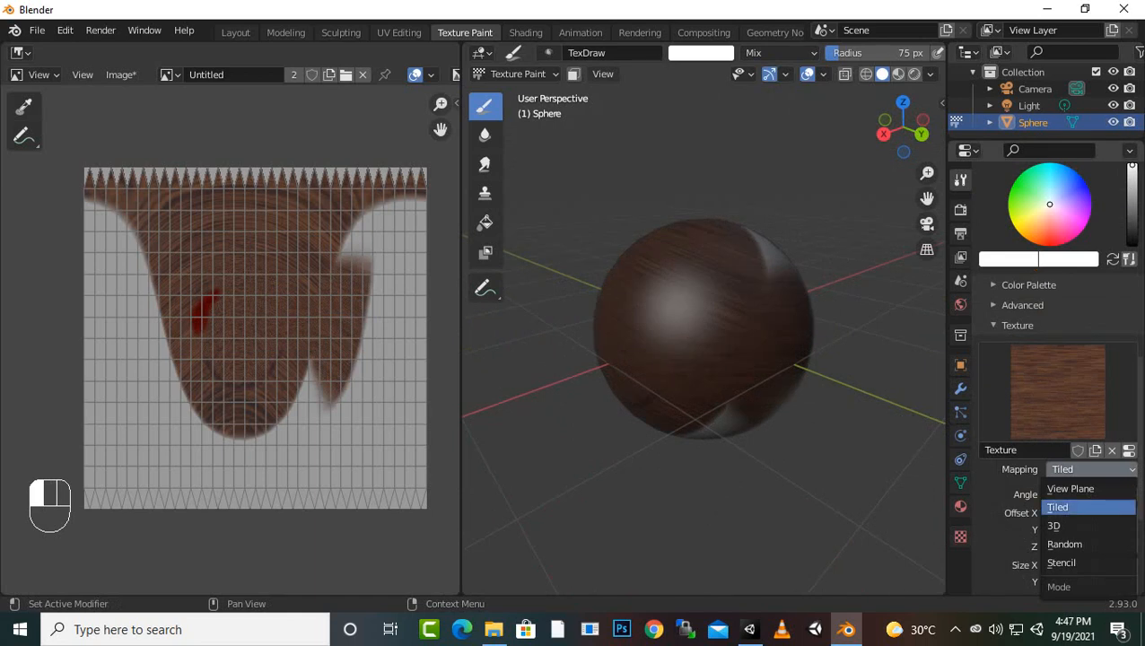
left_click(1070, 488)
middle_click_drag(784, 378, 545, 383)
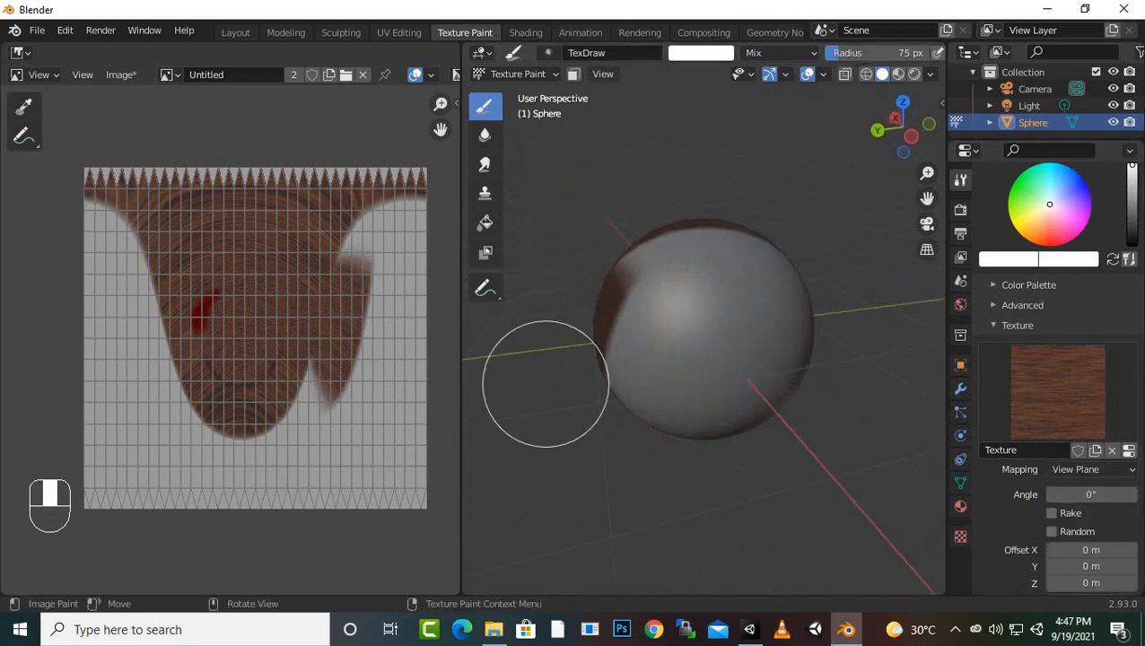
left_click_drag(724, 383, 795, 320)
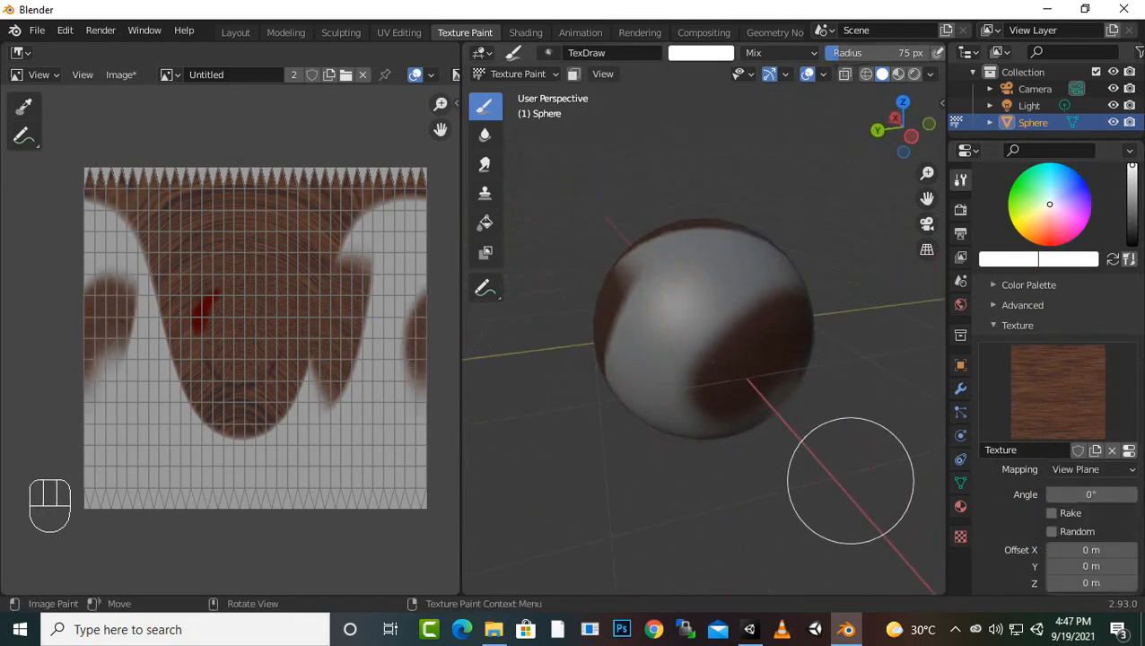
Paint more of the blank side with the texture mapping set to 3D, and fill the remaining gaps with it set to Random
left_click(1091, 469)
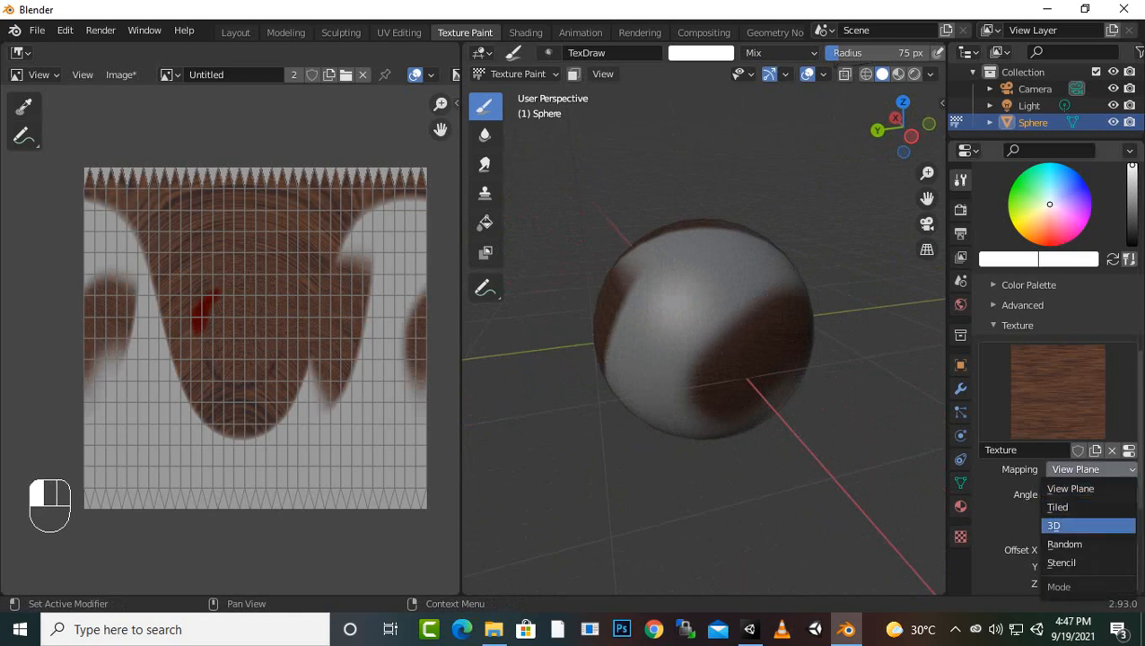
left_click(1059, 526)
mouse_move(715, 293)
left_mouse_down()
mouse_move(690, 281)
mouse_move(669, 408)
left_mouse_up()
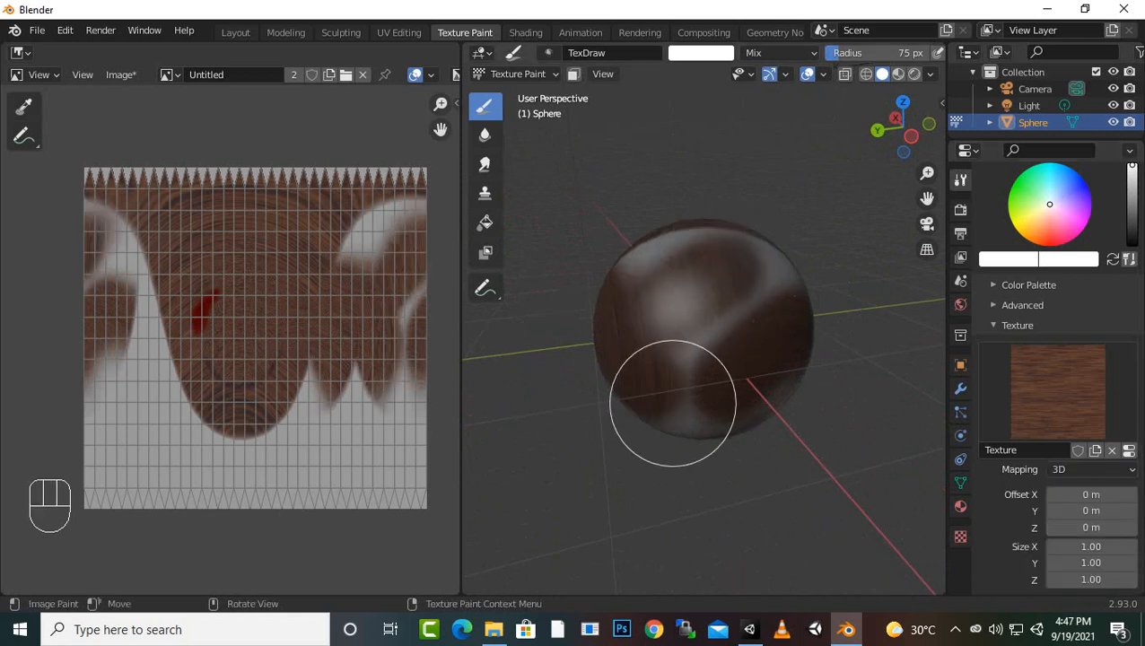
left_click(1091, 469)
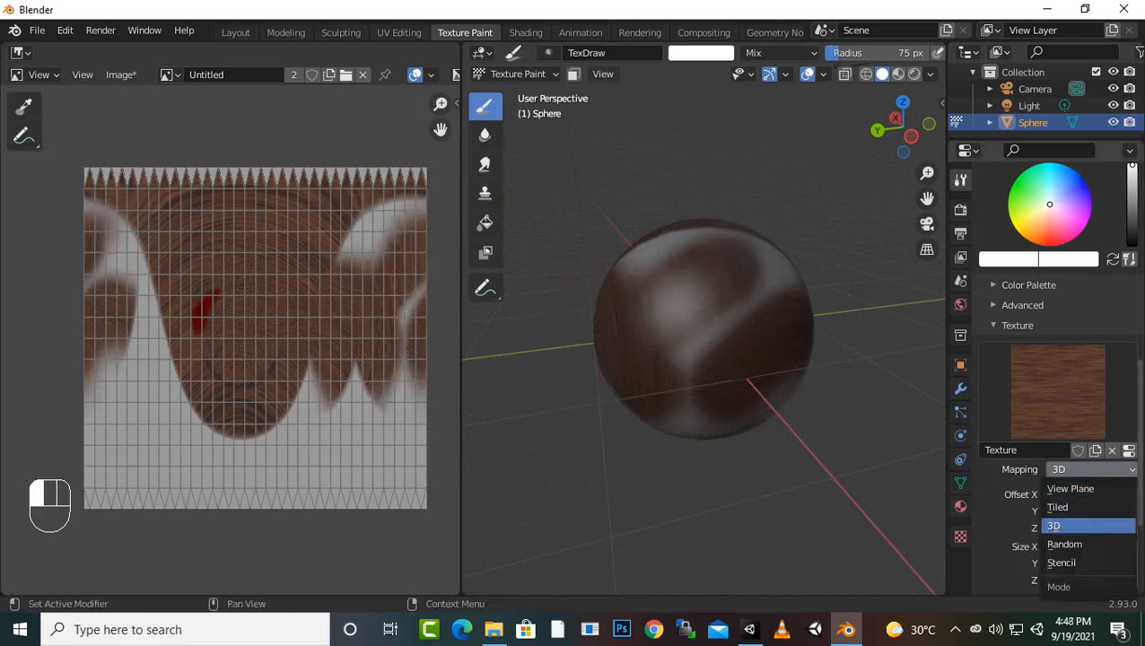
left_click(1065, 544)
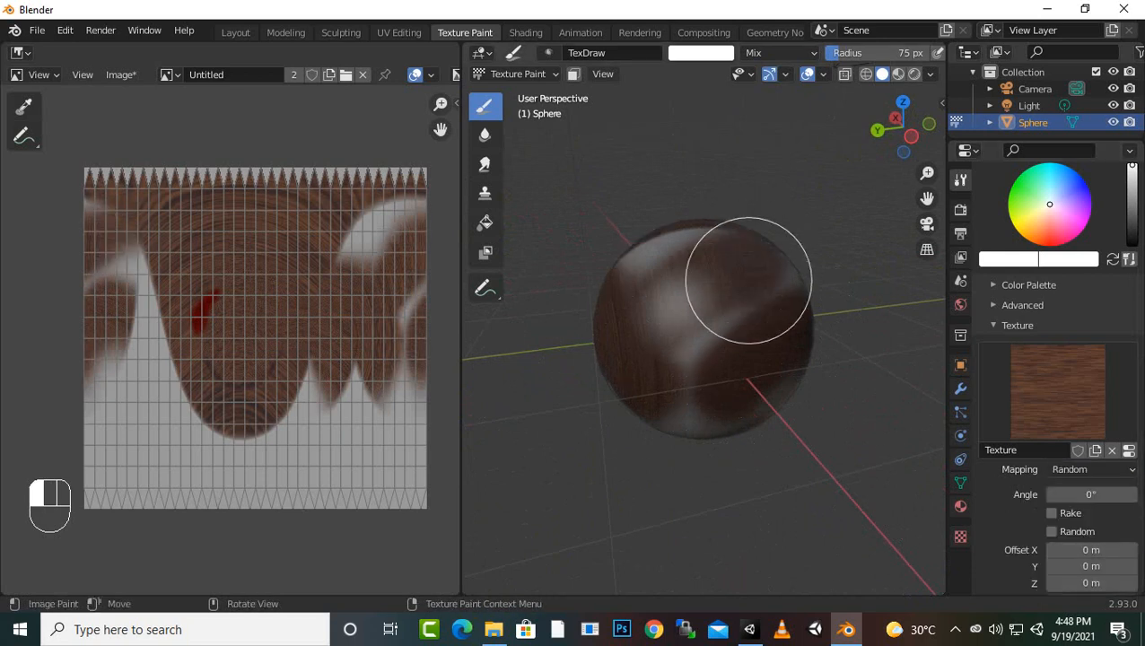
Set the texture mapping to Stencil and paint wood grain through the stencil across the sphere's front
left_click(1091, 469)
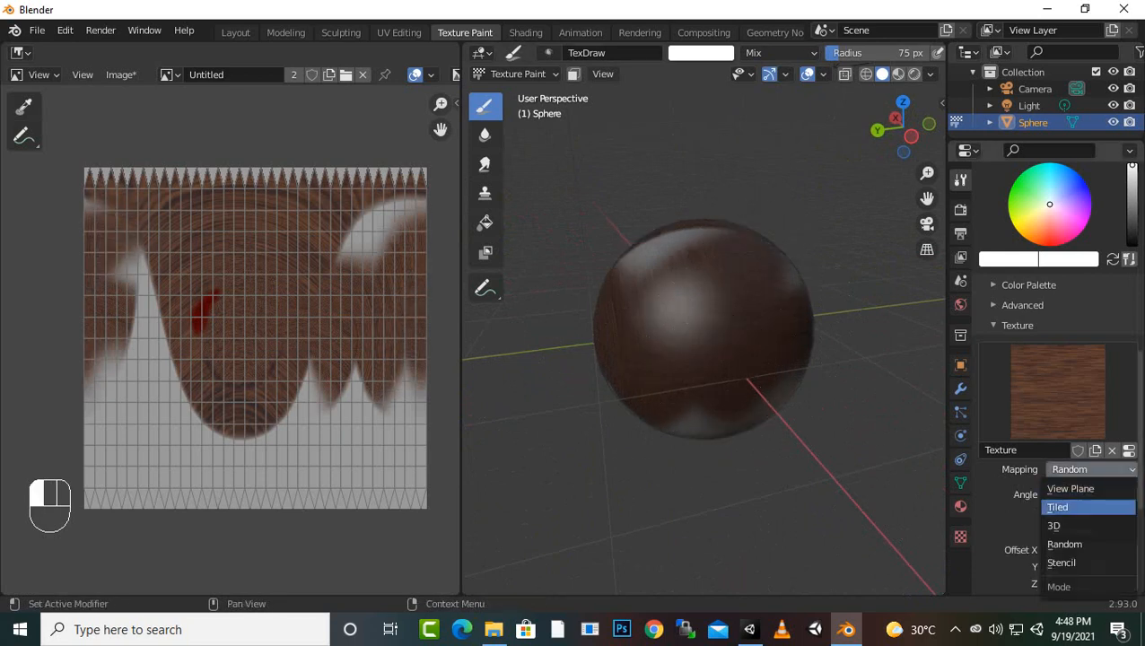
left_click(1062, 563)
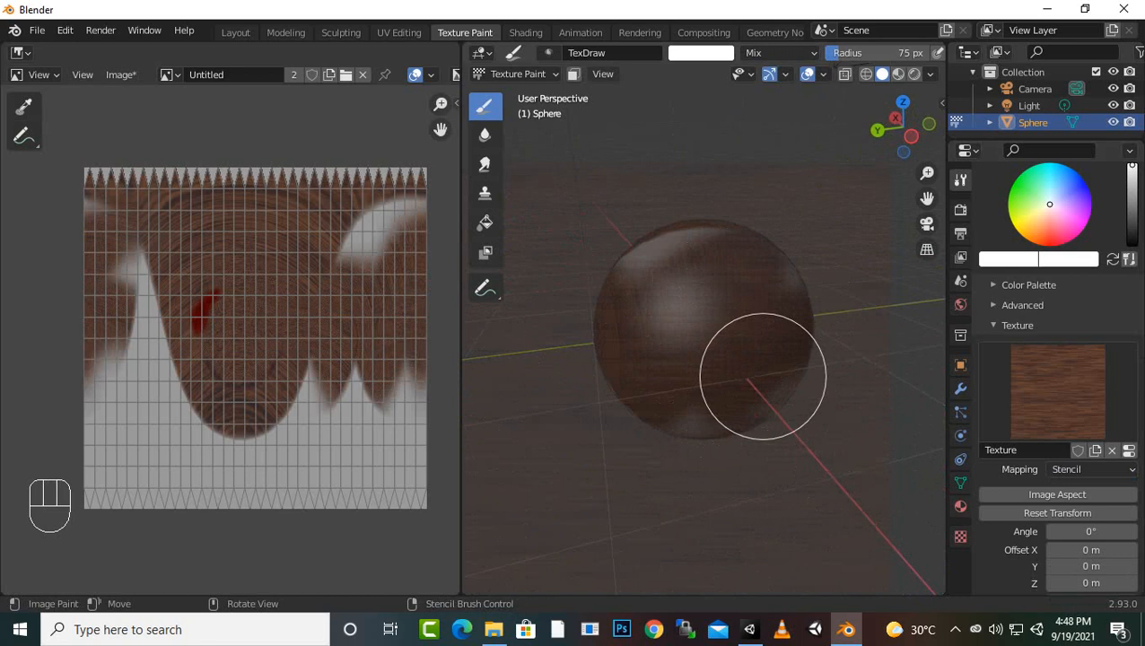
scroll(785, 408, "down", 6)
scroll(787, 407, "up", 2)
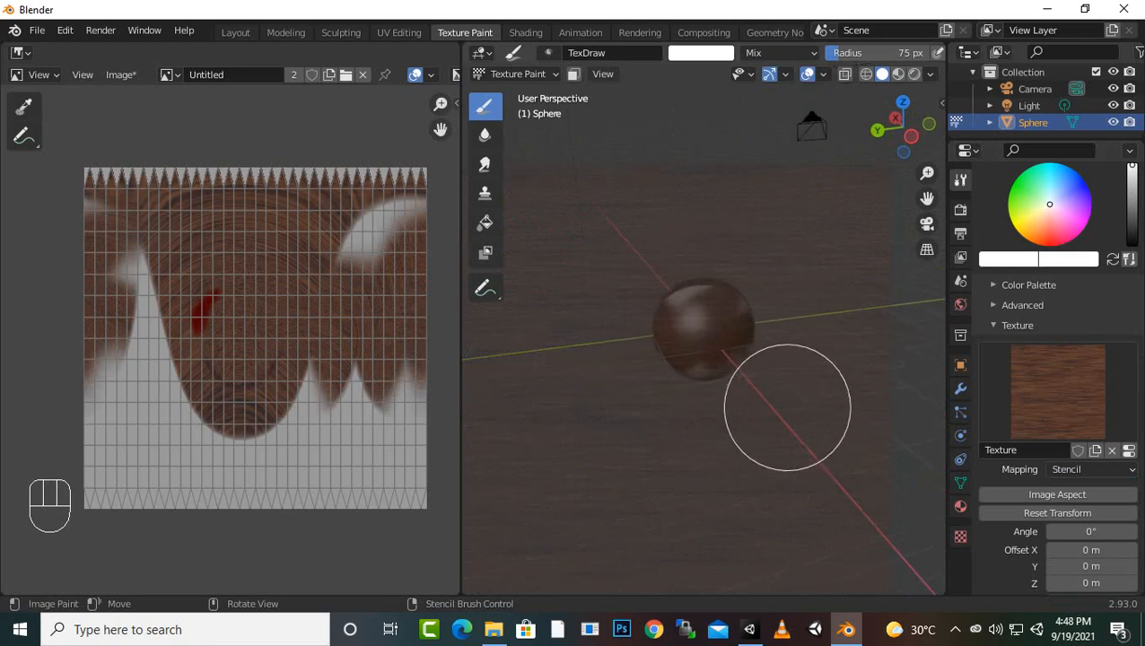
scroll(787, 408, "up", 3)
mouse_move(659, 357)
left_mouse_down()
mouse_move(754, 273)
mouse_move(743, 348)
left_mouse_up()
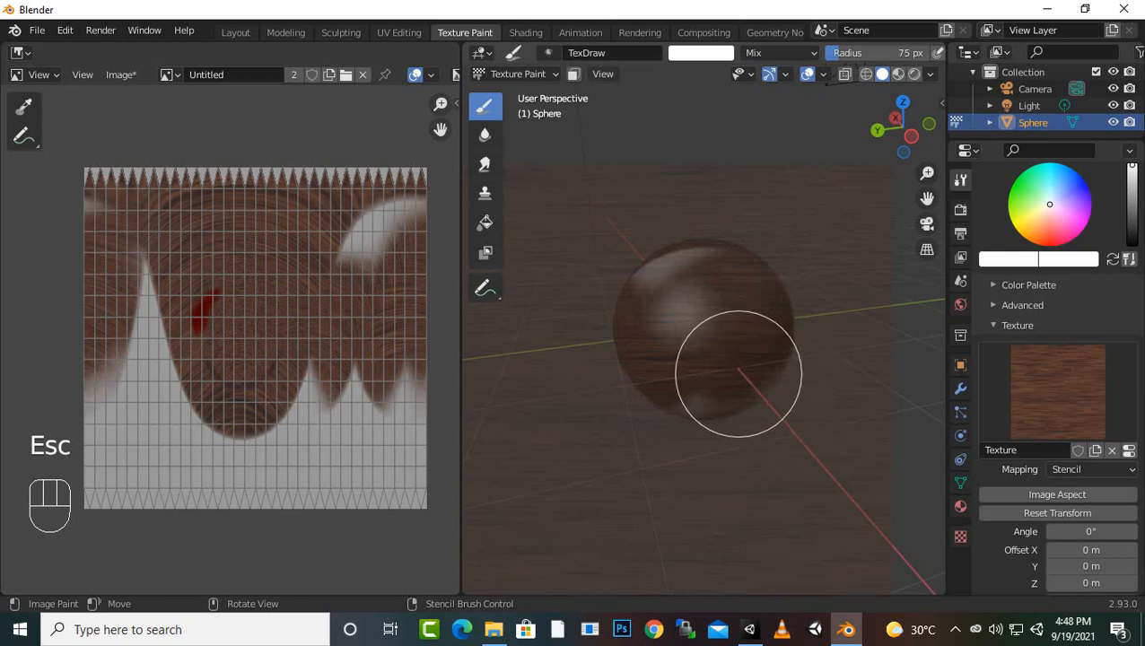
Shift the wood stencil upward over the sphere and set the brush texture mapping back to View Plane
scroll(735, 334, "down", 2)
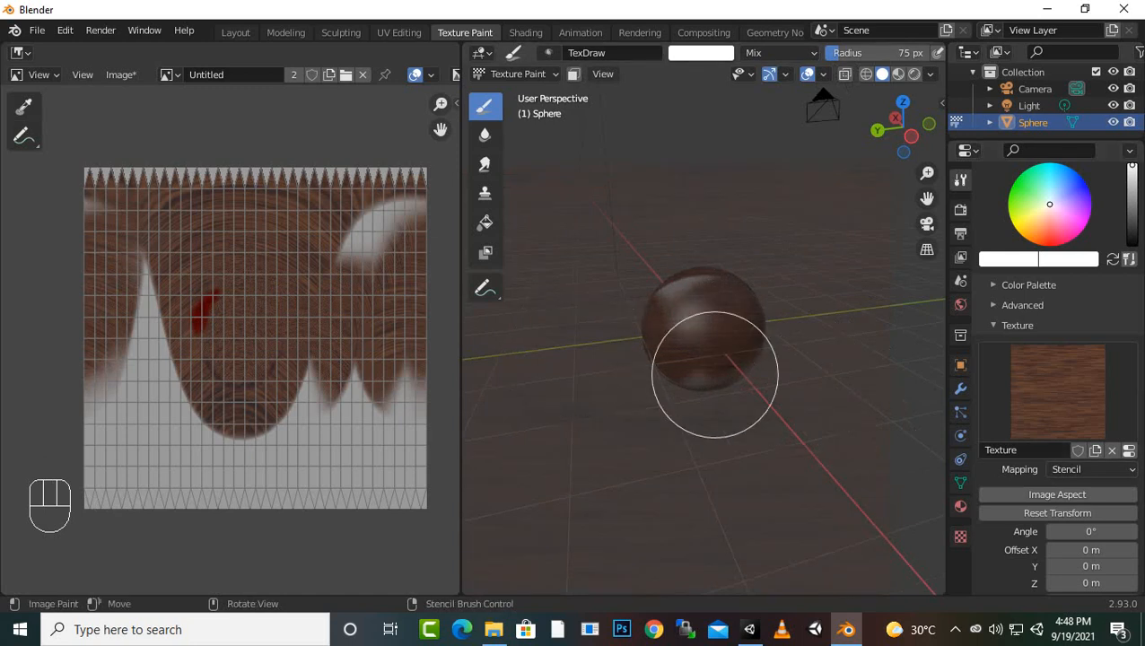
right_click_drag(742, 416, 716, 293)
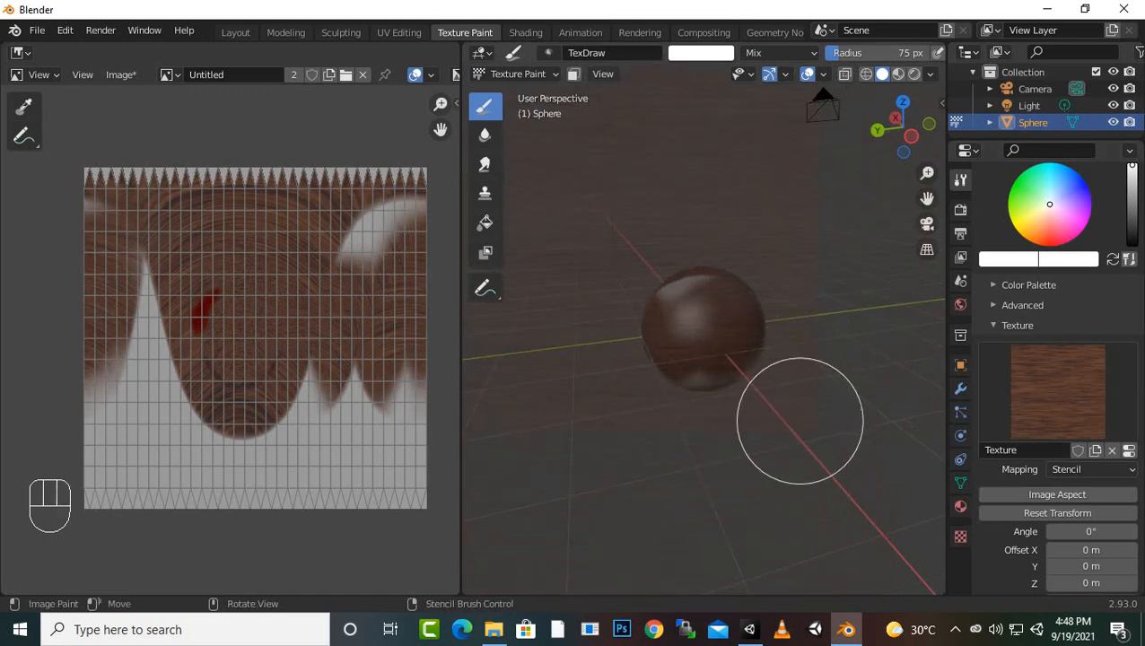
scroll(756, 435, "down", 6)
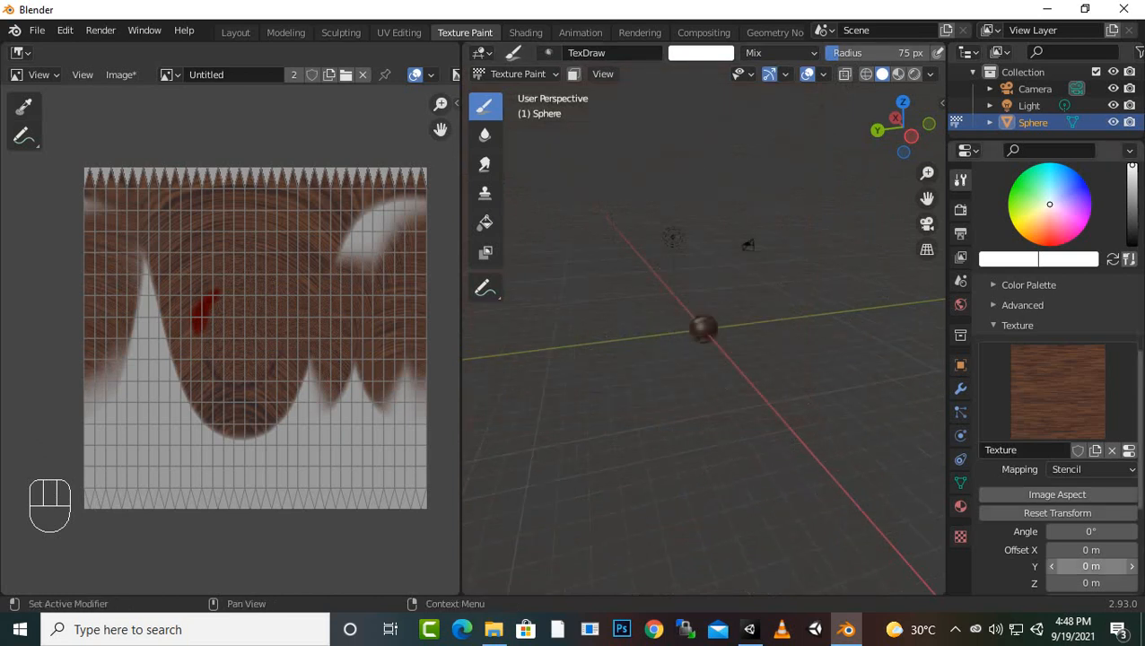
left_click(1092, 469)
left_click(1059, 486)
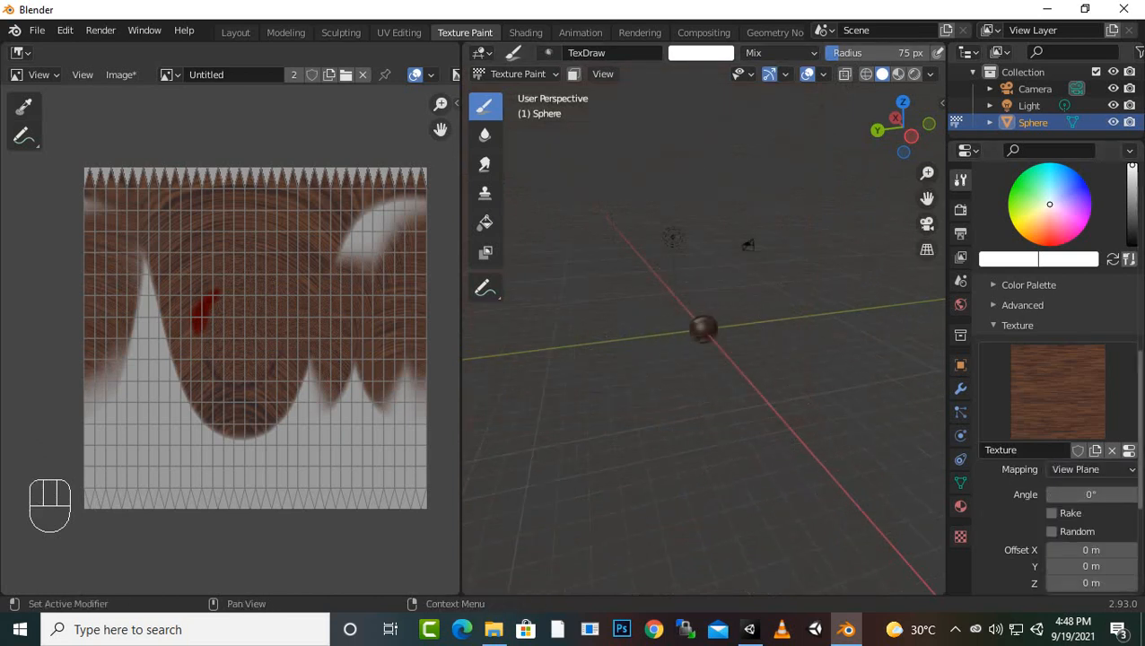
Replace the wood image in the brush texture with the green flag image (800px-Jama...istan_flag.png) from the Desktop folder
left_click(960, 537)
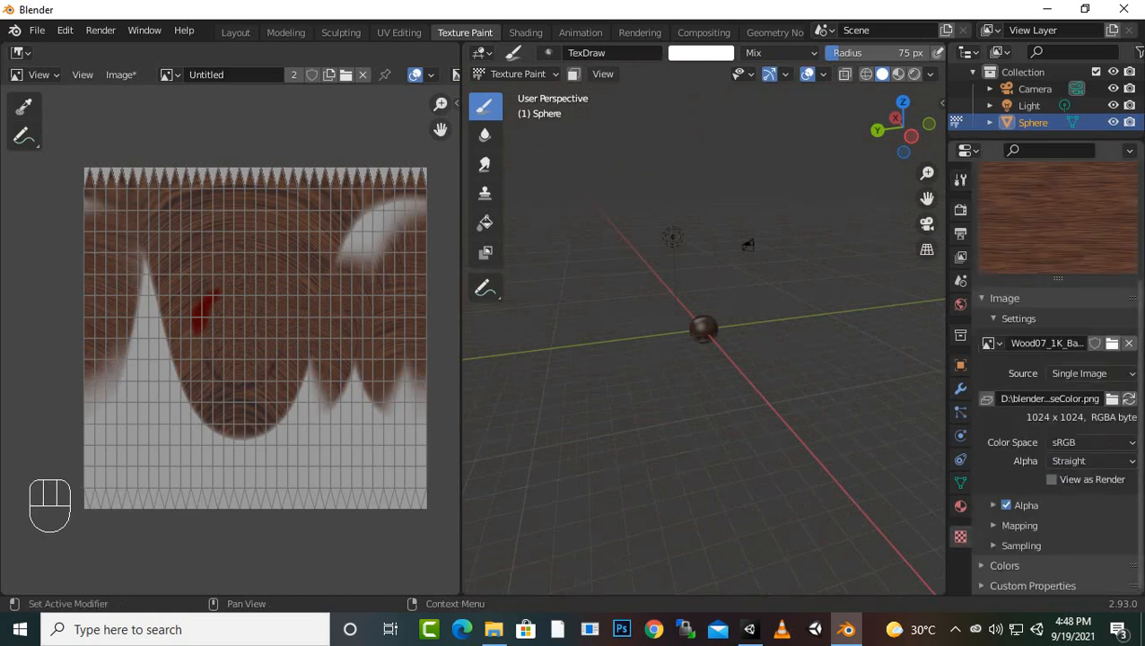
left_click(1111, 343)
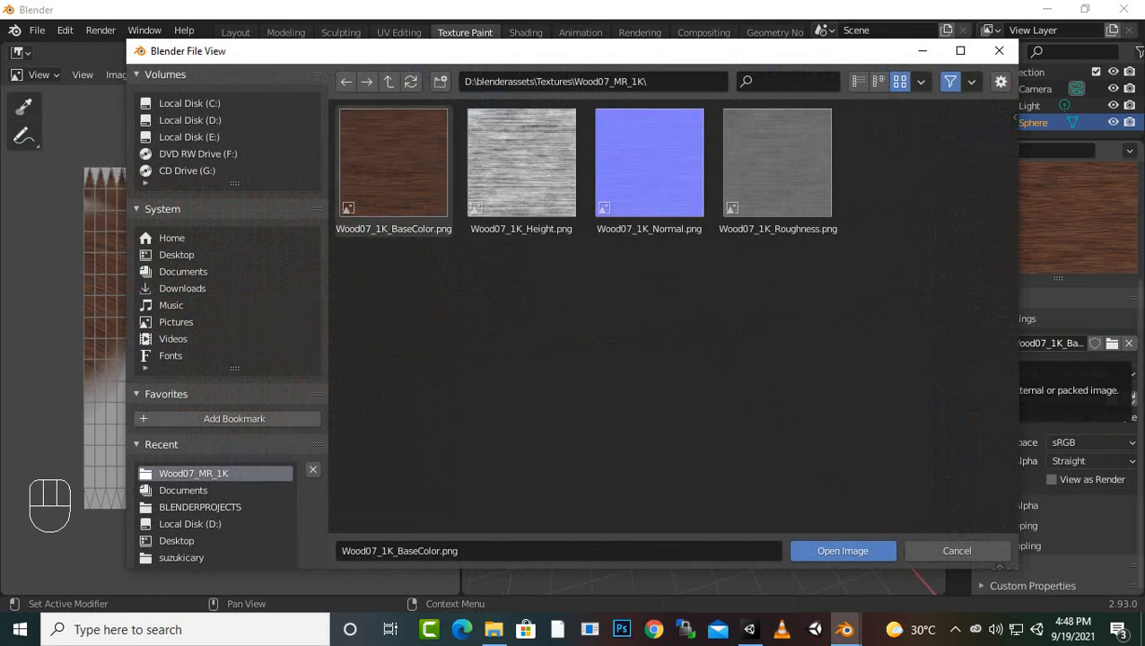
left_click(176, 254)
scroll(646, 359, "down", 6)
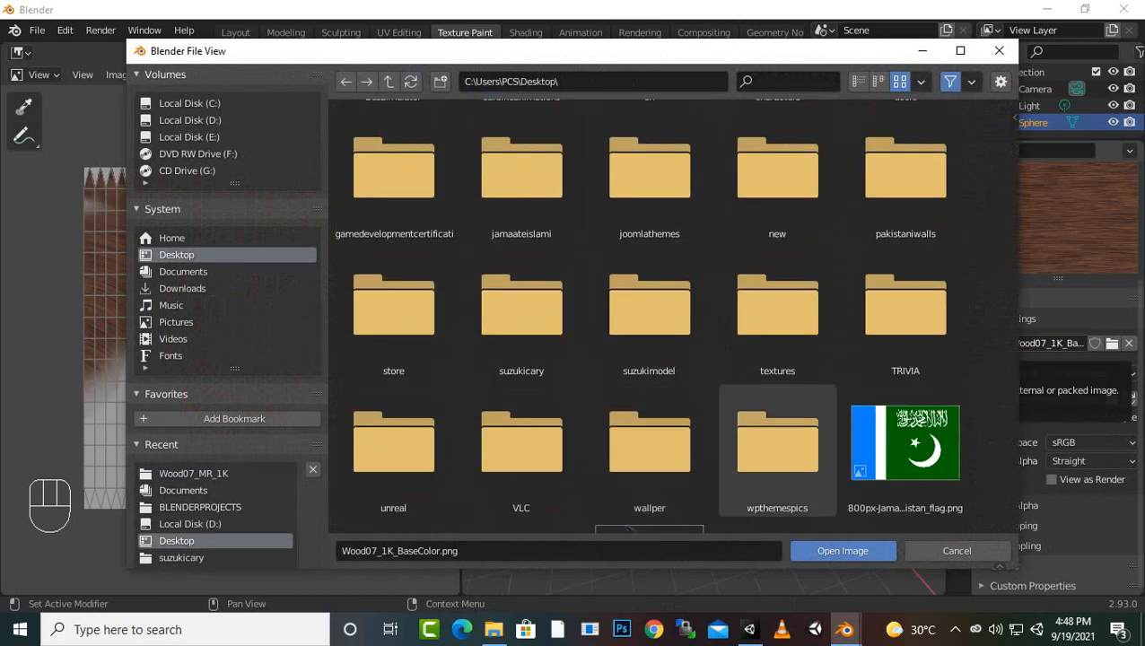
double_click(905, 442)
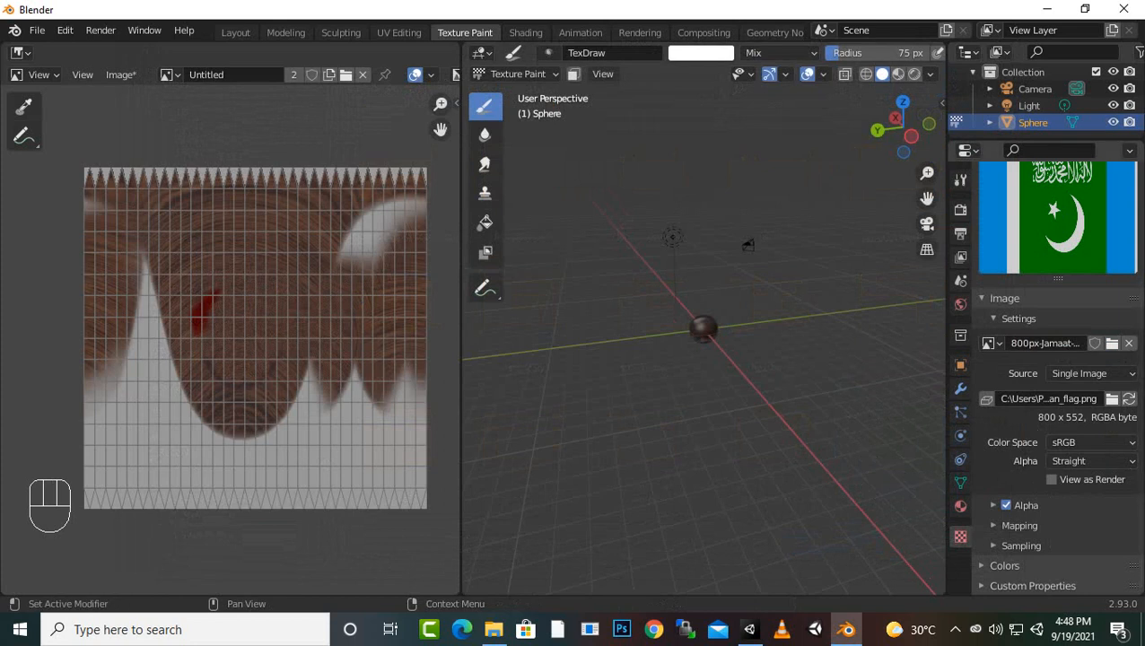
Set the brush's flag texture mapping to Stencil in the tool settings
scroll(741, 355, "up", 5)
scroll(758, 360, "up", 5)
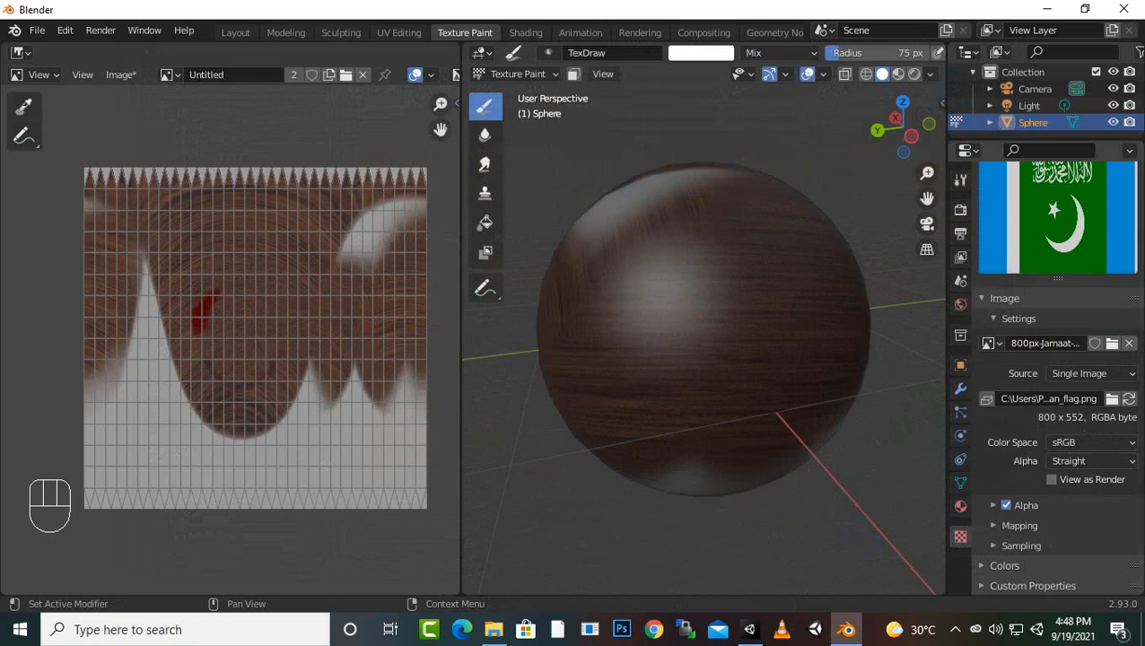
scroll(1054, 359, "up", 1)
left_click(960, 178)
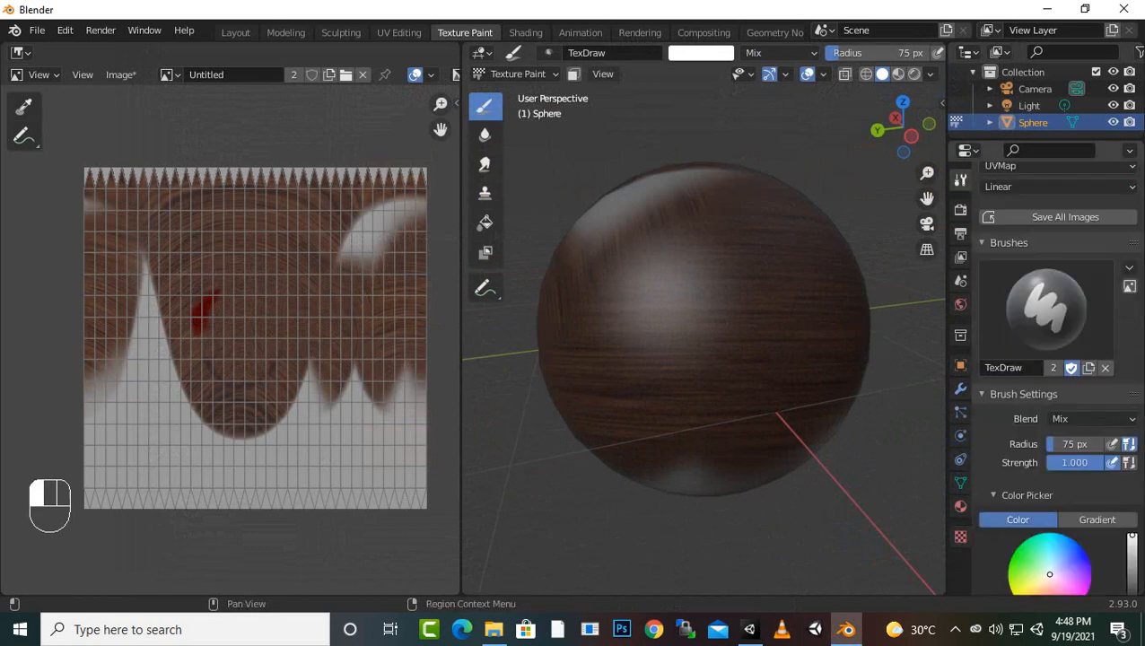
scroll(1054, 377, "down", 8)
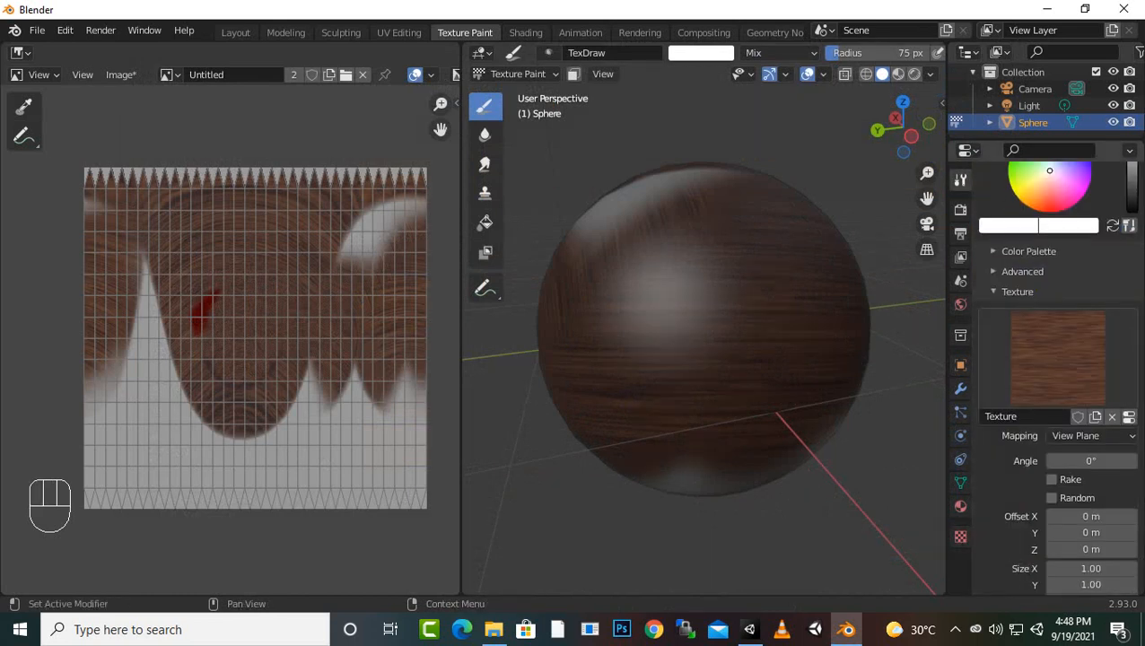
scroll(1077, 404, "down", 5)
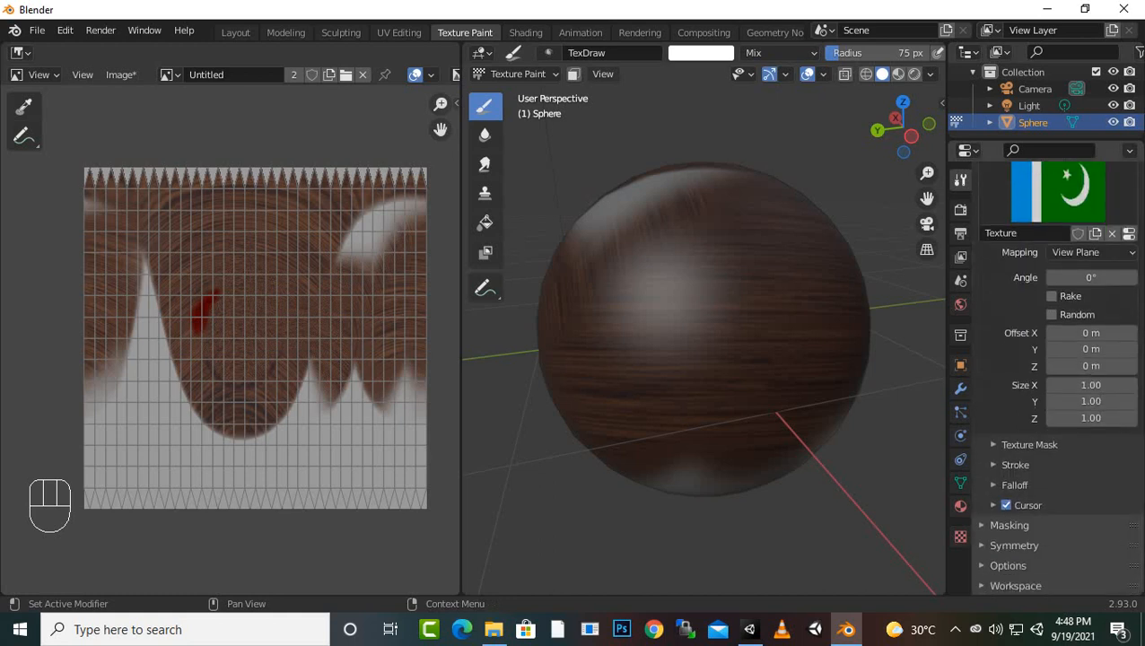
scroll(1091, 400, "up", 1)
left_click(1092, 285)
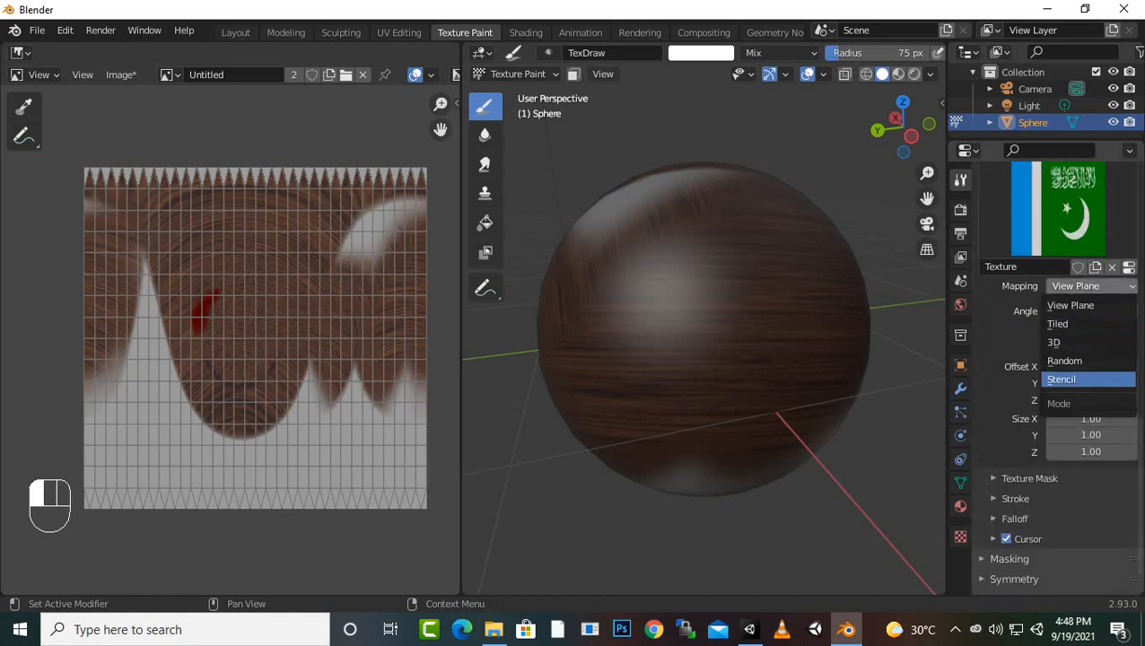
left_click(1090, 379)
Move the flag stencil lower over the sphere, paint through it and undo the last painting
scroll(809, 470, "down", 3)
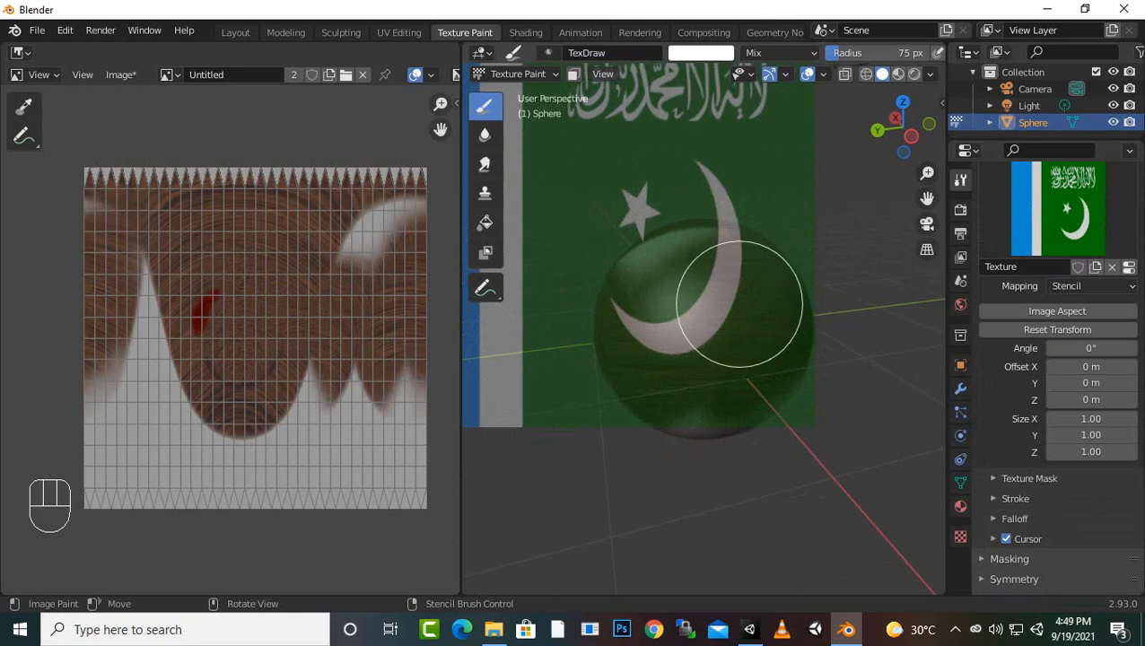
mouse_move(739, 304)
right_mouse_down()
mouse_move(831, 154)
mouse_move(856, 263)
mouse_move(808, 404)
mouse_move(751, 398)
mouse_move(780, 365)
mouse_move(784, 409)
mouse_move(761, 341)
right_mouse_up()
left_click(761, 342)
mouse_move(804, 437)
left_mouse_down()
mouse_move(813, 365)
mouse_move(736, 341)
mouse_move(651, 404)
mouse_move(787, 387)
mouse_move(664, 274)
mouse_move(795, 301)
left_mouse_up()
key("ctrl+z")
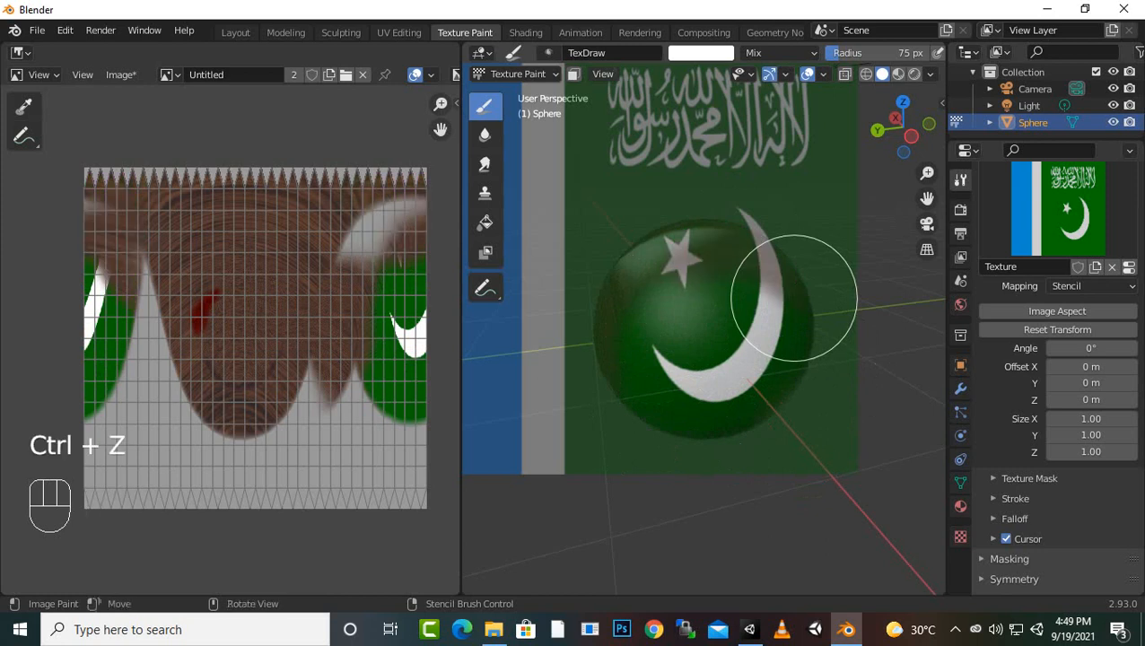
key("ctrl+z")
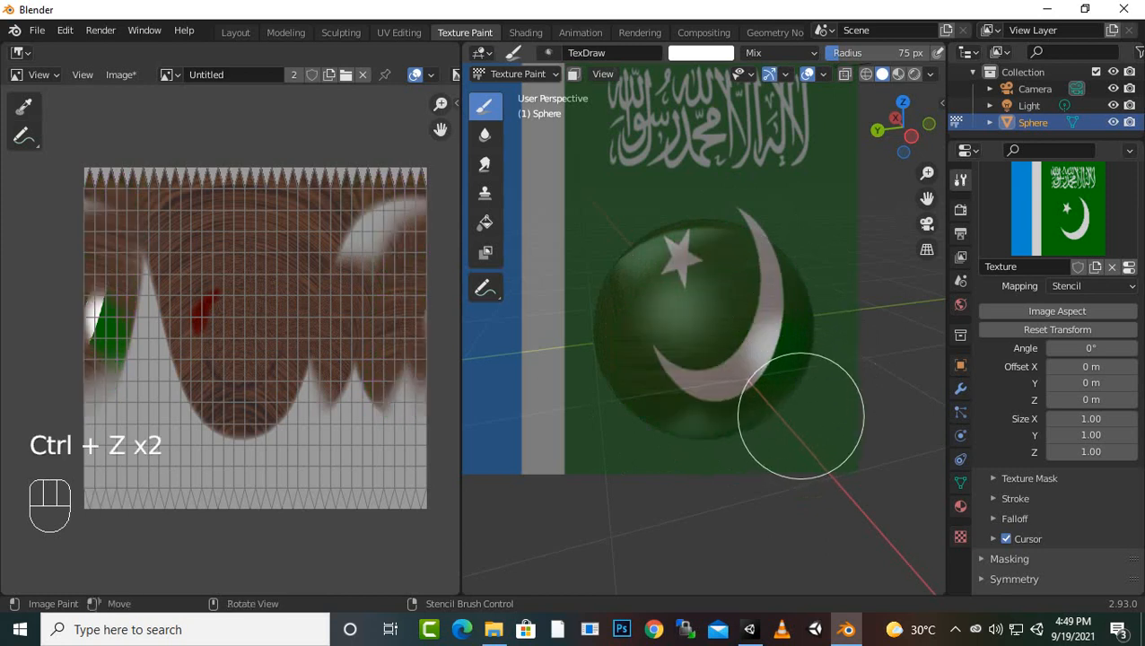
Rotate the flag stencil to about 3.76° and paint through it over the sphere's upper part
mouse_move(778, 388)
right_mouse_down("ctrl")
mouse_move(774, 357)
mouse_move(724, 455)
mouse_move(792, 326)
mouse_move(777, 422)
mouse_move(813, 443)
right_mouse_up("ctrl")
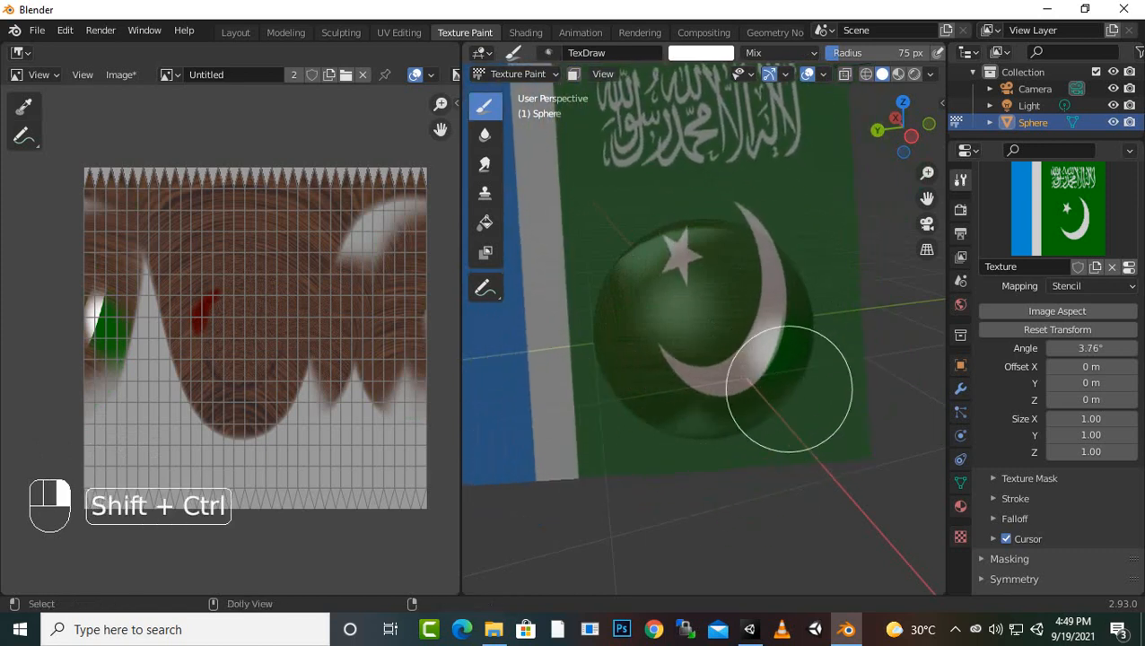
left_click_drag(793, 365, 643, 194, "ctrl")
scroll(782, 358, "down", 1)
scroll(782, 358, "down", 3)
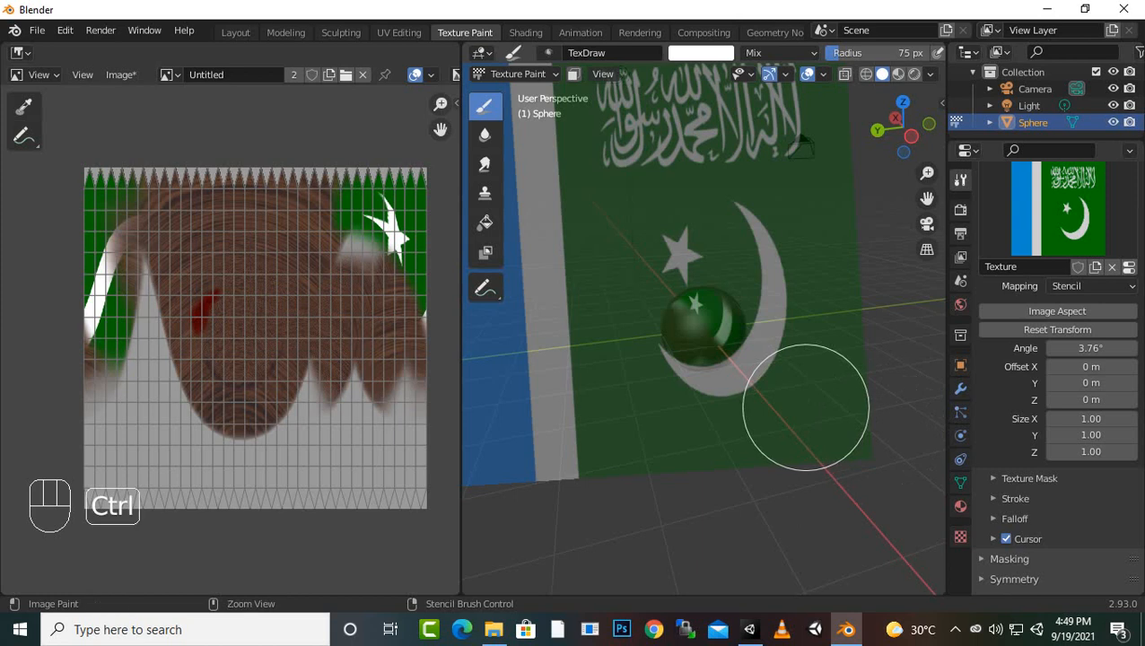
right_click_drag(799, 405, 809, 416, "ctrl")
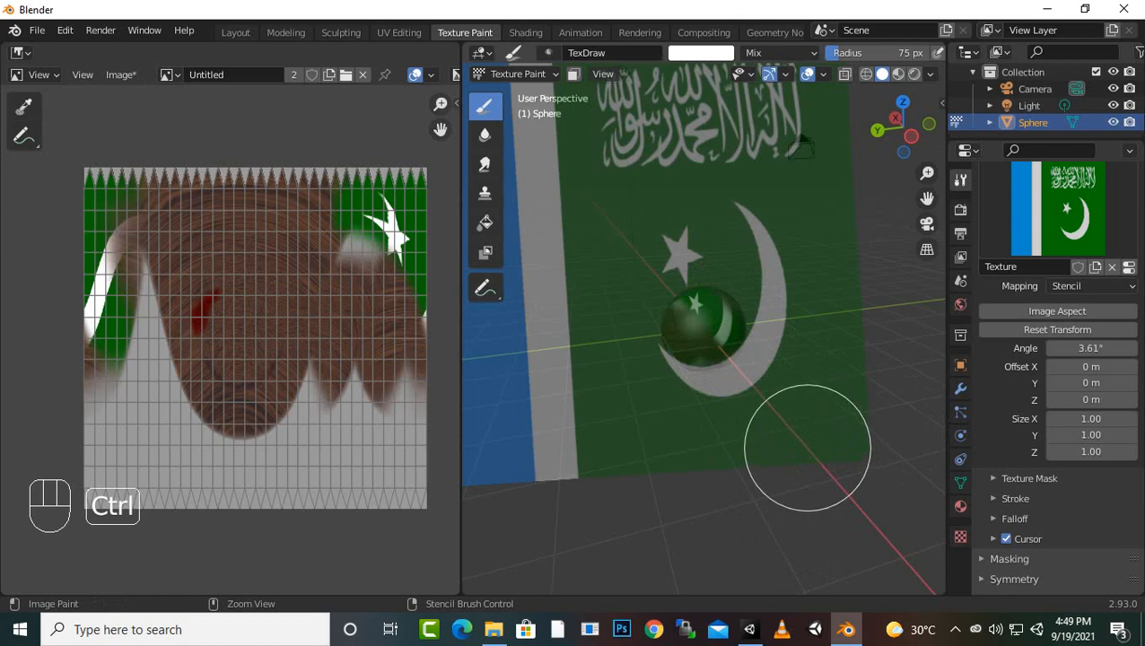
key("ctrl+f")
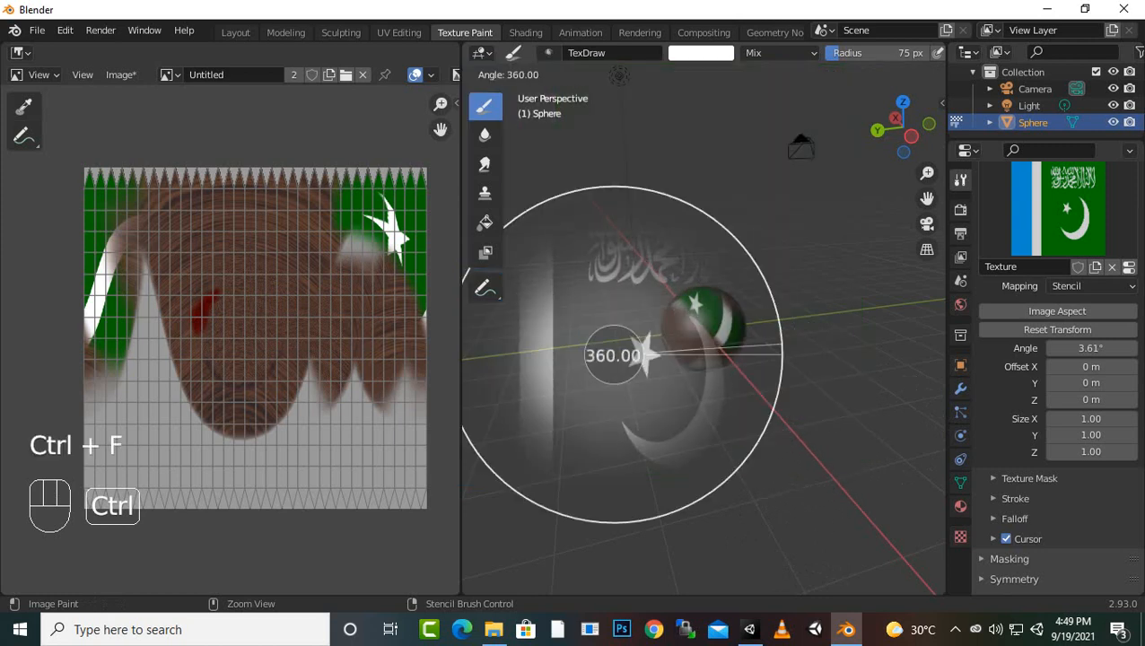
left_click(578, 349)
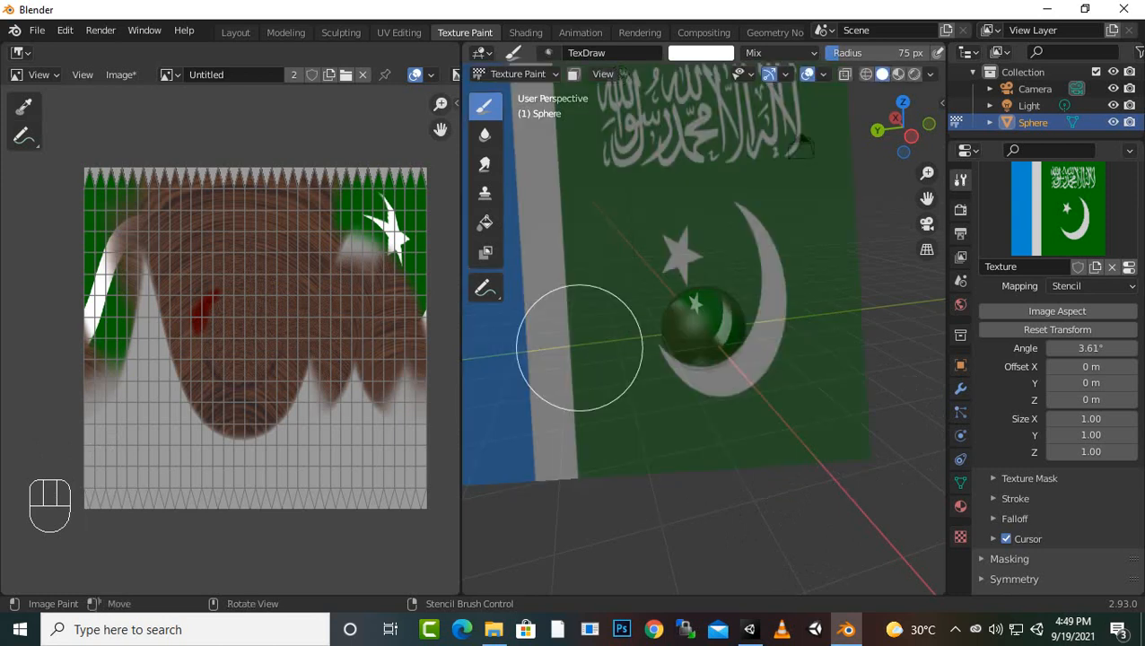
Rotate the flag stencil to about 354° and paint more of it onto the sphere
mouse_move(822, 384)
middle_mouse_down()
mouse_move(841, 395)
mouse_move(835, 404)
middle_mouse_up()
mouse_move(843, 362)
right_mouse_down("ctrl")
mouse_move(729, 371)
mouse_move(738, 347)
right_mouse_up("ctrl")
left_click(738, 347)
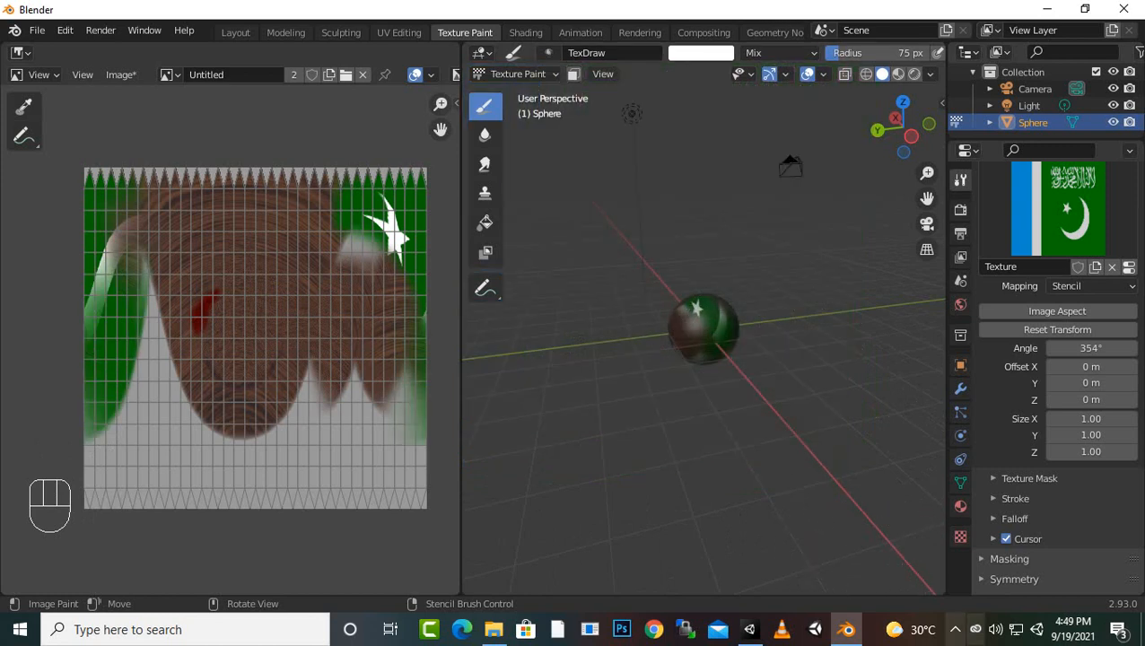
left_click(955, 629)
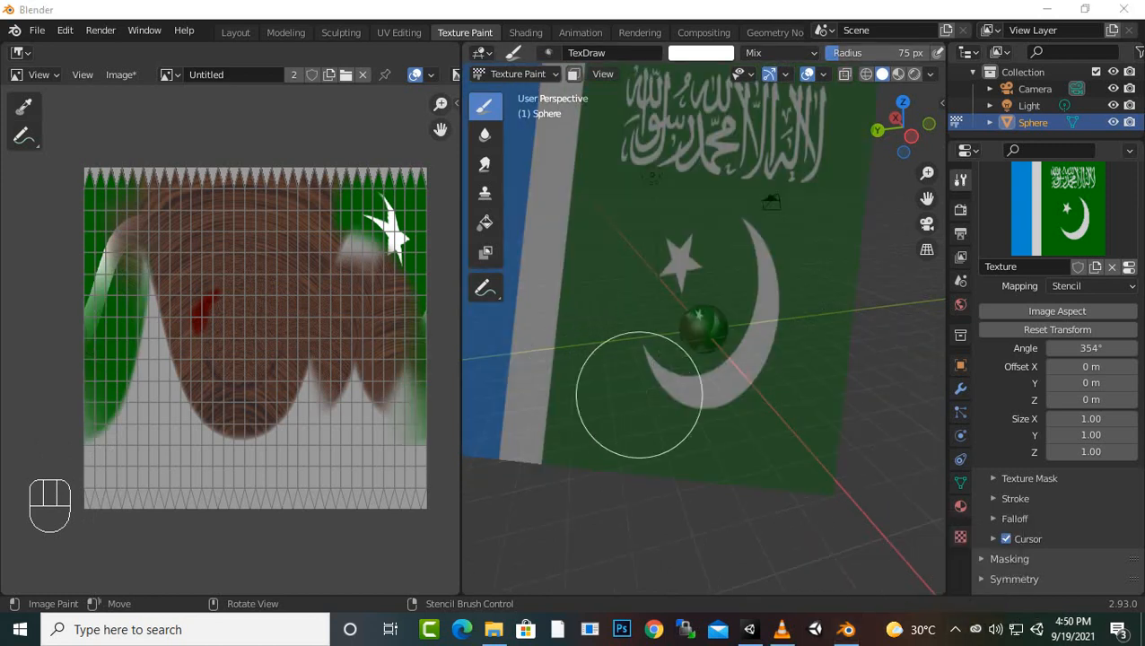
Shrink the flag stencil to a small size and place it over the wood-grain area of the sphere
scroll(732, 384, "up", 1)
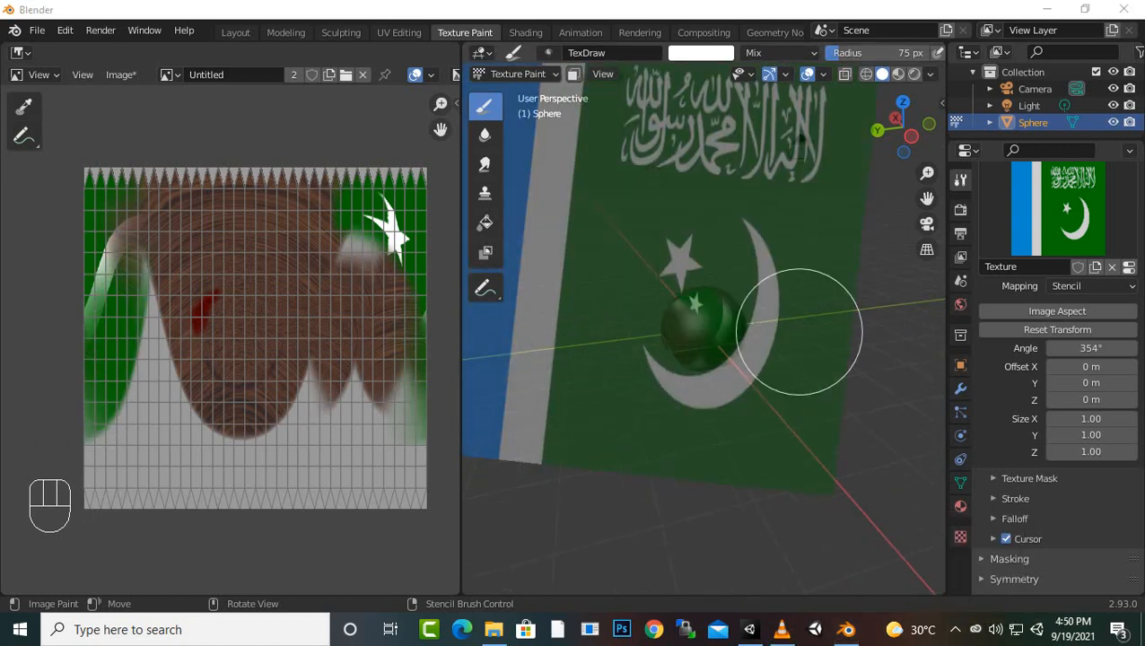
mouse_move(799, 332)
right_mouse_down()
mouse_move(798, 287)
mouse_move(844, 447)
mouse_move(861, 433)
right_mouse_up()
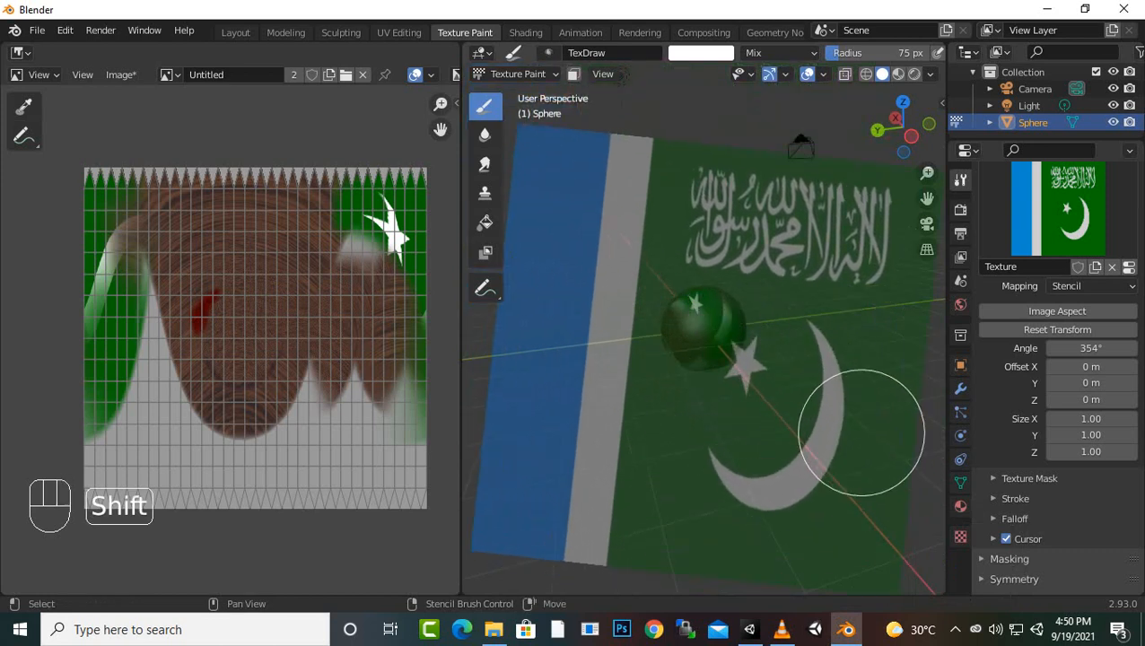
mouse_move(849, 485)
right_mouse_down("shift")
mouse_move(758, 332)
mouse_move(722, 314)
mouse_move(721, 348)
right_mouse_up("shift")
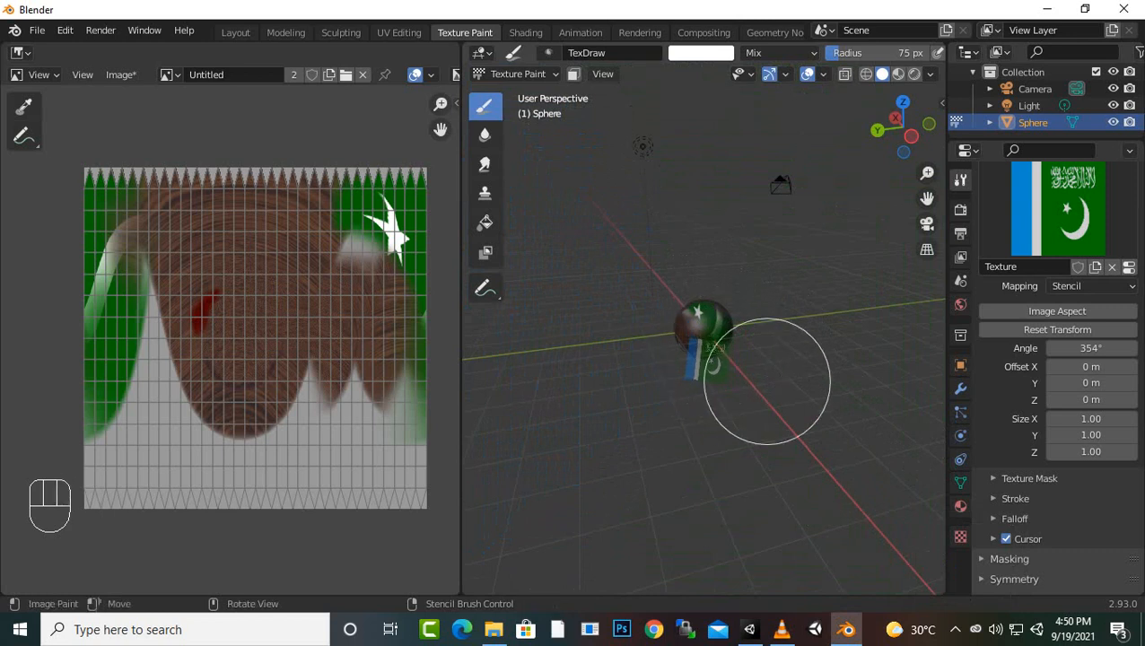
scroll(745, 383, "up", 7)
mouse_move(743, 388)
right_mouse_down()
mouse_move(690, 358)
mouse_move(780, 302)
mouse_move(690, 371)
mouse_move(587, 332)
mouse_move(617, 323)
right_mouse_up()
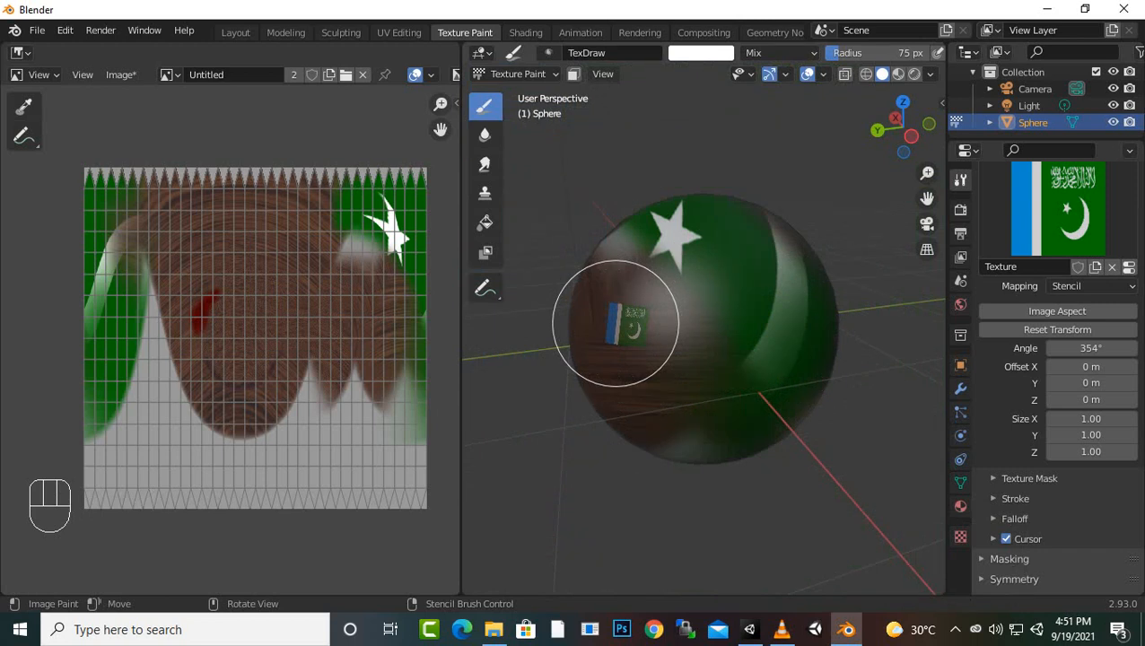
Rotate the small stencil to about 358° and paint the small flag onto the wood-grain area
right_click_drag(616, 323, 631, 339, "ctrl")
mouse_move(640, 332)
right_mouse_down("ctrl")
mouse_move(614, 268)
mouse_move(529, 261)
mouse_move(575, 274)
mouse_move(708, 420)
mouse_move(718, 361)
mouse_move(731, 368)
right_mouse_up("ctrl")
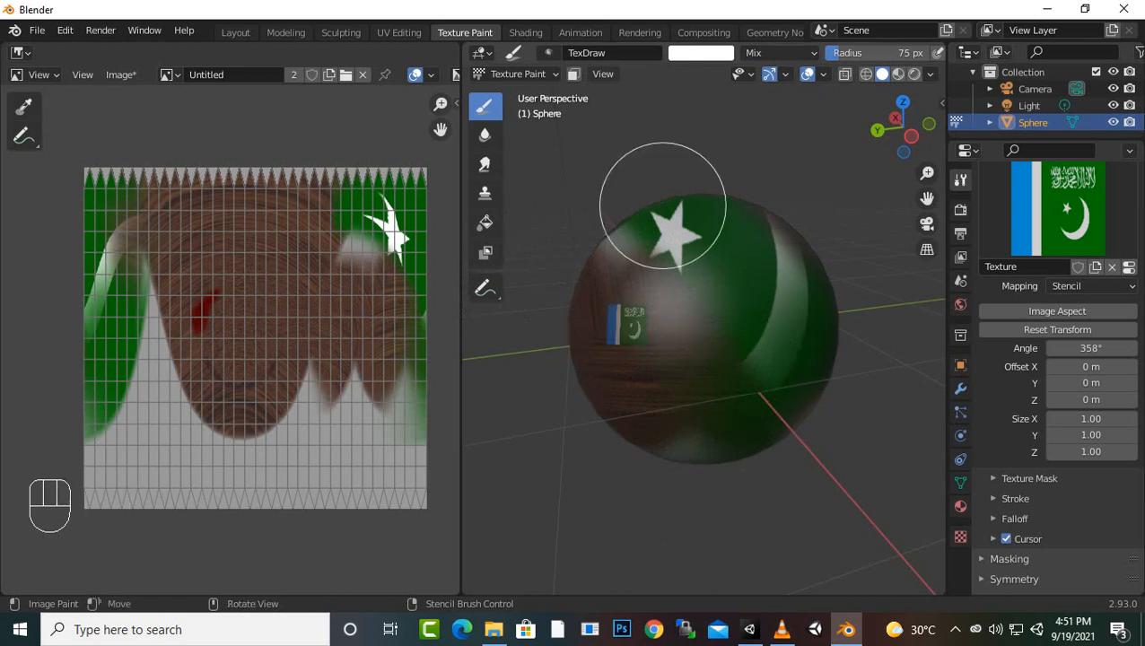
scroll(580, 330, "up", 2)
scroll(673, 335, "up", 3)
scroll(685, 327, "down", 3)
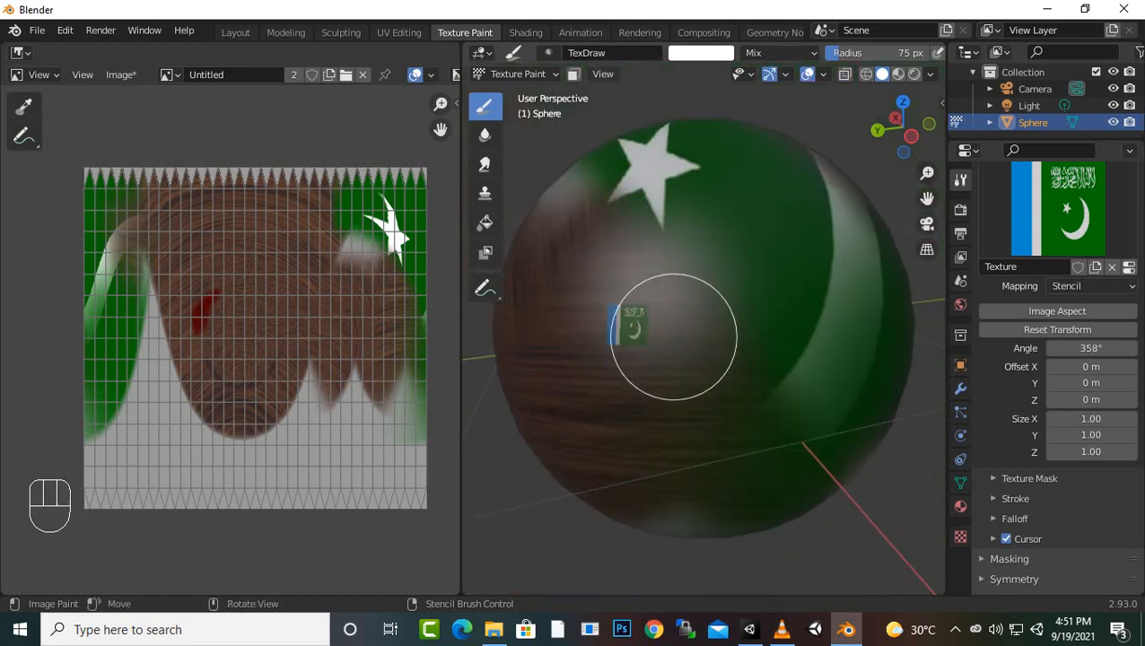
mouse_move(572, 330)
left_mouse_down()
mouse_move(642, 334)
mouse_move(585, 338)
mouse_move(600, 299)
mouse_move(630, 354)
mouse_move(762, 351)
left_mouse_up()
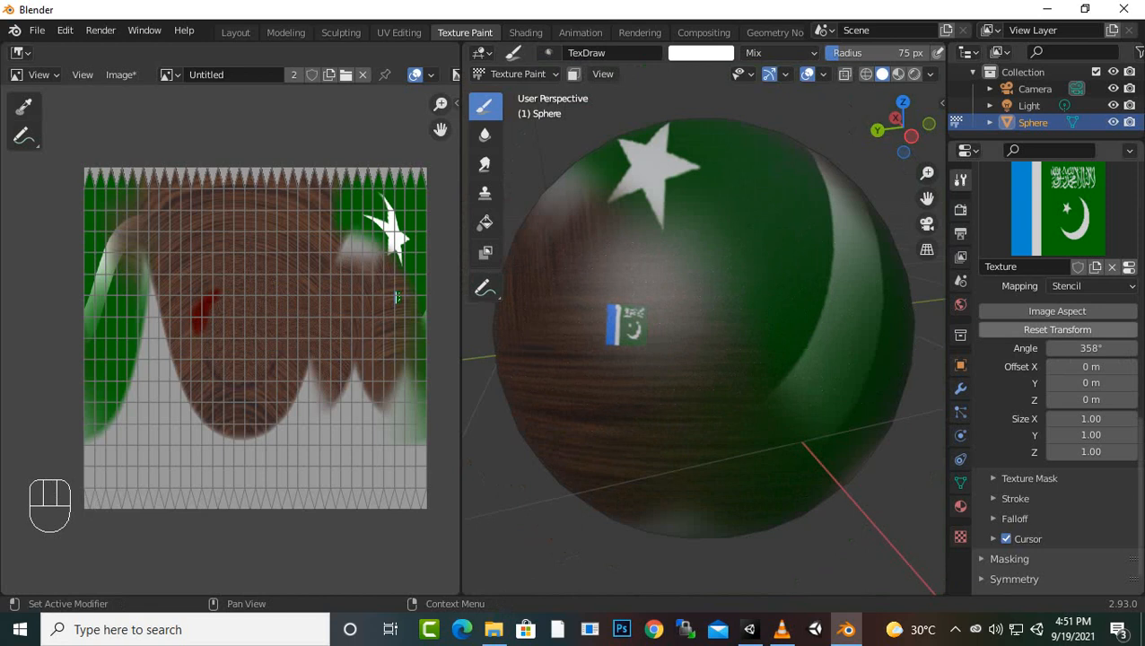
Set the brush colour to red and paint over the small flag through the stencil
scroll(1059, 368, "up", 8)
left_click_drag(1053, 356, 1056, 365)
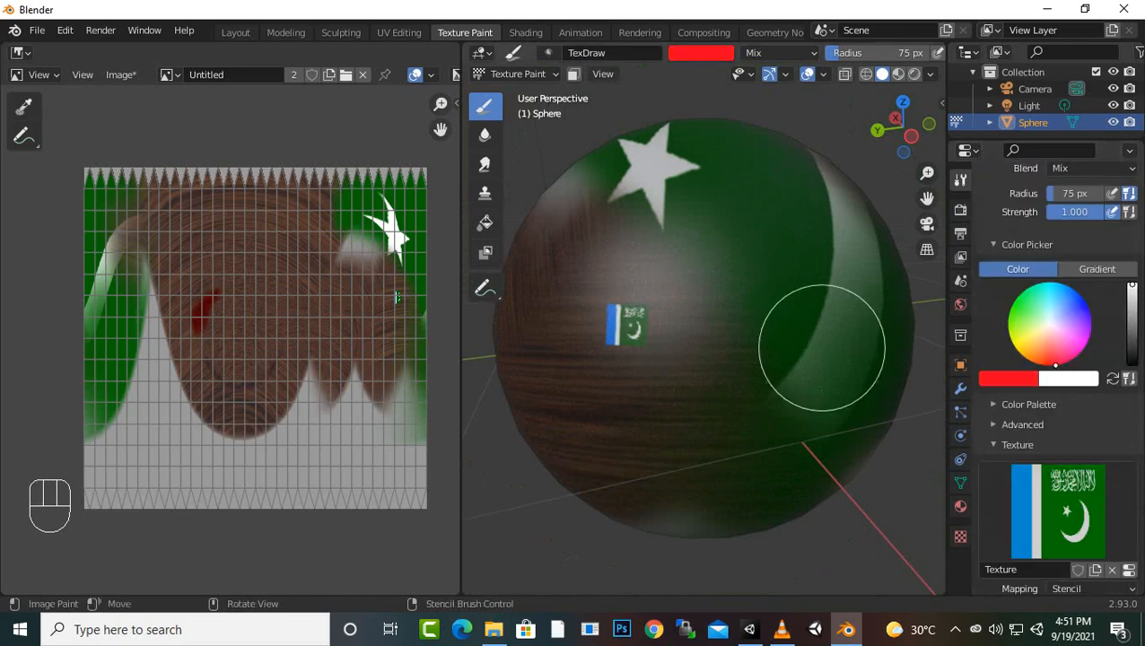
mouse_move(777, 326)
left_mouse_down()
mouse_move(415, 358)
mouse_move(694, 319)
mouse_move(741, 395)
mouse_move(626, 355)
left_mouse_up()
scroll(644, 316, "up", 5)
scroll(643, 315, "down", 5)
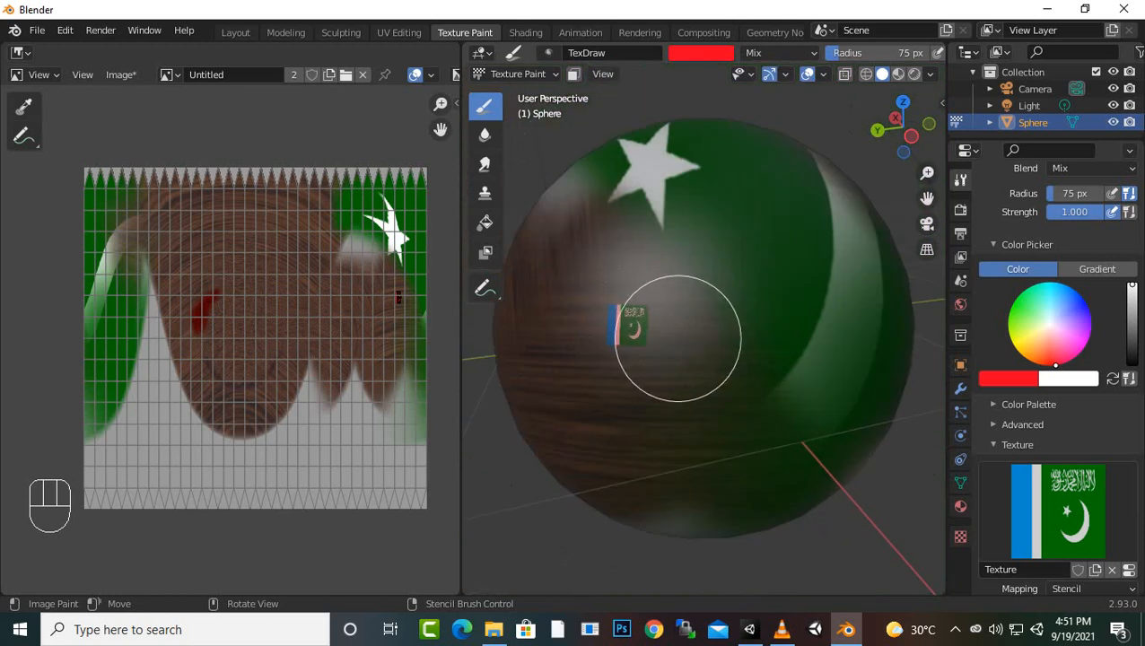
mouse_move(679, 349)
left_mouse_down()
mouse_move(603, 316)
mouse_move(587, 325)
mouse_move(645, 314)
mouse_move(627, 319)
mouse_move(632, 367)
left_mouse_up()
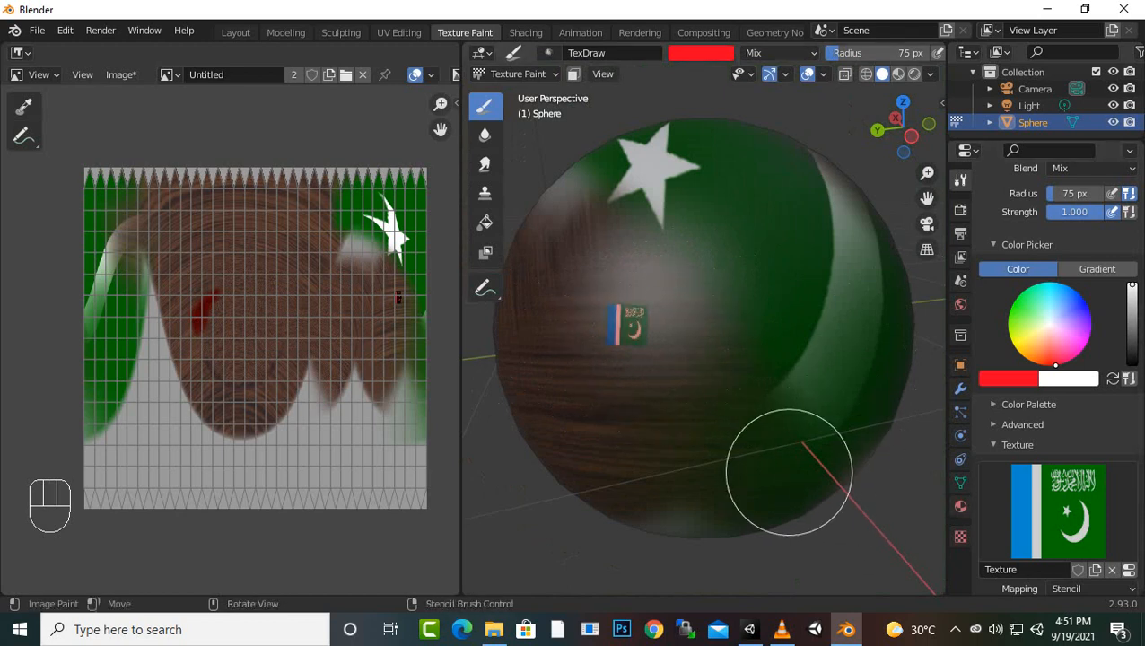
Move the stencil down to the sphere's lower wood-grain area and paint a second, red-tinted flag there
scroll(787, 474, "down", 3)
scroll(788, 469, "up", 3)
scroll(787, 470, "down", 3)
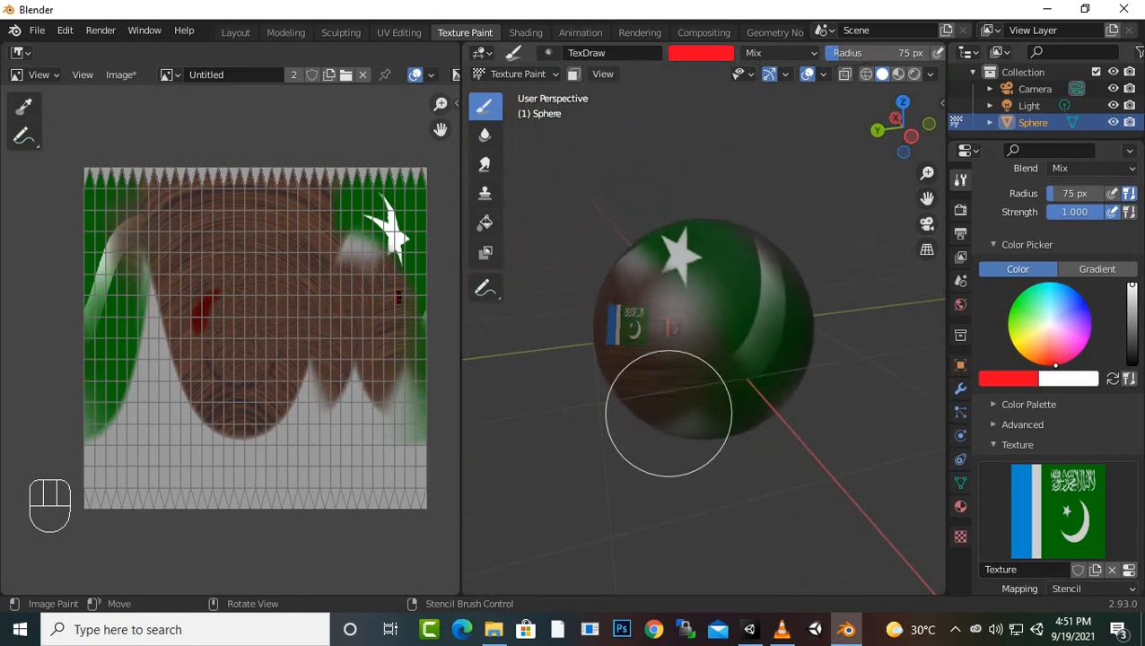
mouse_move(670, 413)
right_mouse_down()
mouse_move(672, 425)
mouse_move(784, 381)
mouse_move(684, 486)
mouse_move(673, 458)
right_mouse_up()
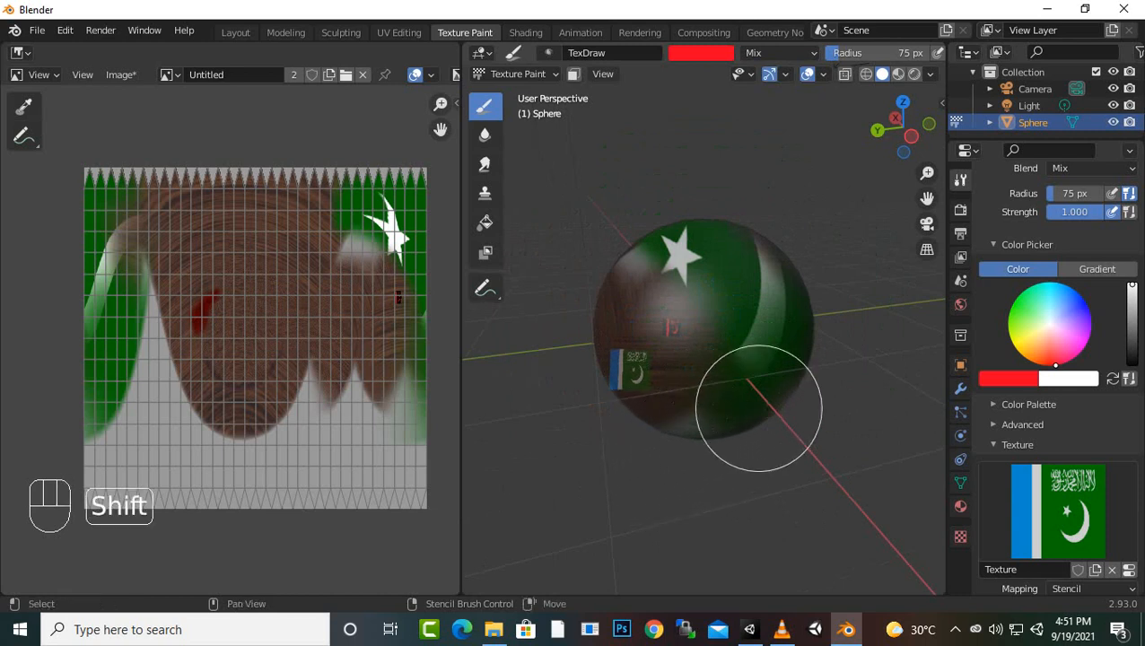
mouse_move(780, 396)
left_mouse_down()
mouse_move(609, 392)
mouse_move(583, 365)
mouse_move(597, 370)
left_mouse_up()
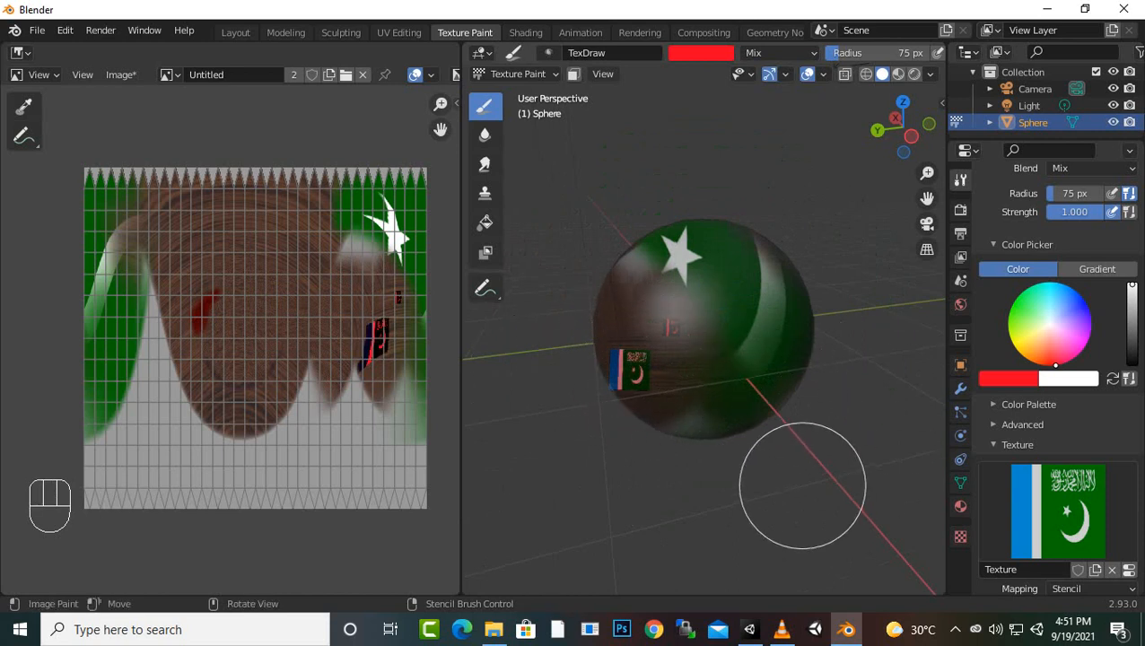
Move the stencil above the red-tinted flag, enlarge it, and paint the flag through it with a pale cyan brush colour
mouse_move(803, 486)
right_mouse_down()
mouse_move(793, 381)
mouse_move(900, 438)
mouse_move(879, 486)
mouse_move(882, 447)
mouse_move(823, 378)
mouse_move(793, 409)
mouse_move(803, 417)
right_mouse_up()
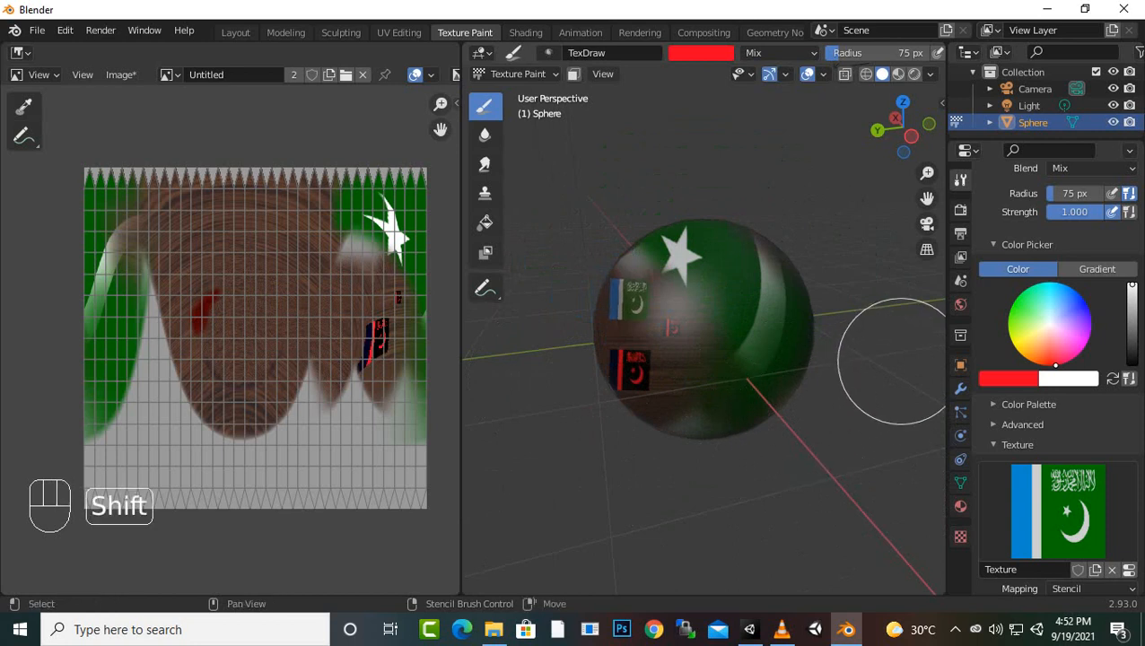
mouse_move(772, 358)
right_mouse_down("shift")
mouse_move(703, 542)
mouse_move(583, 610)
mouse_move(494, 642)
right_mouse_up("shift")
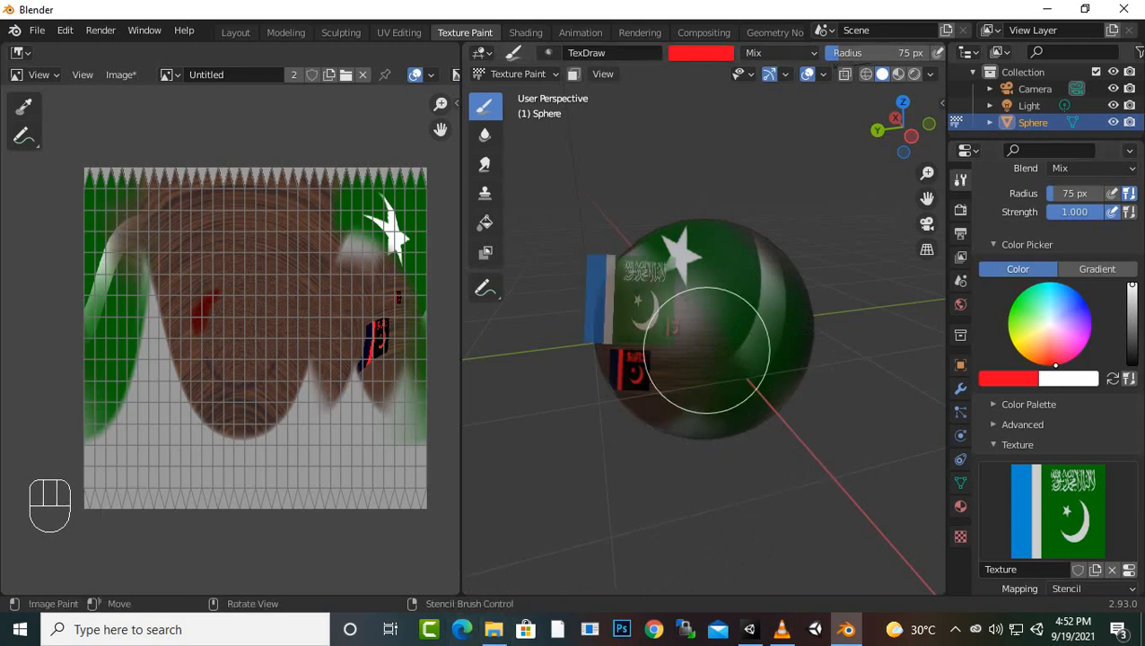
left_click_drag(1055, 330, 1050, 317)
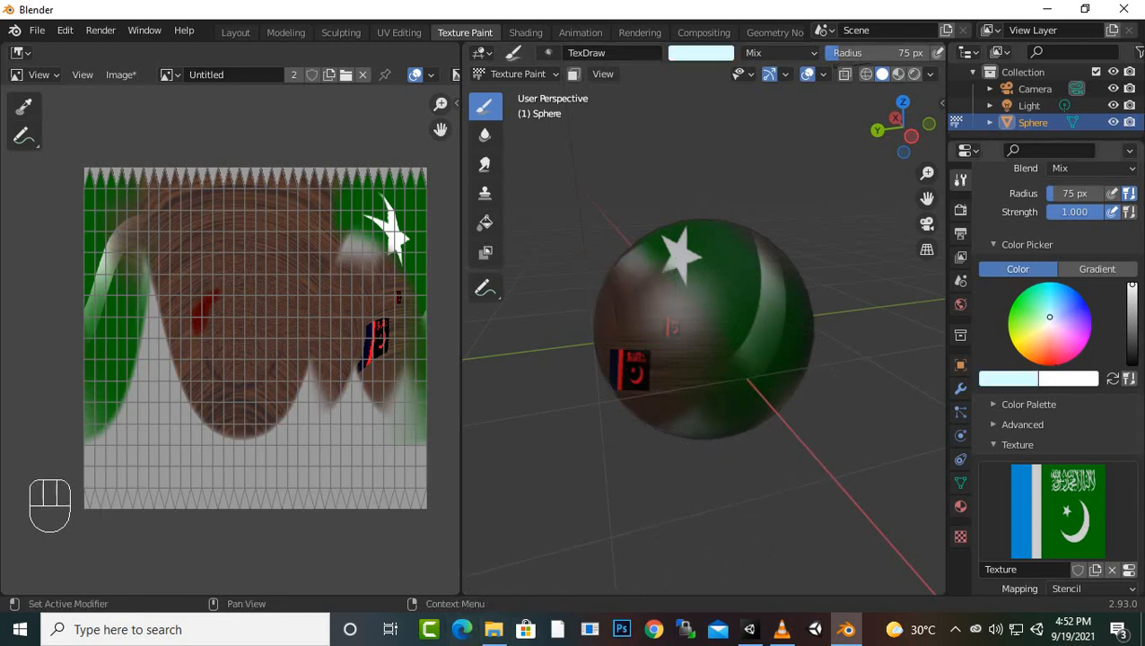
mouse_move(668, 318)
left_mouse_down()
mouse_move(586, 310)
mouse_move(641, 254)
mouse_move(564, 262)
mouse_move(581, 347)
mouse_move(677, 425)
left_mouse_up()
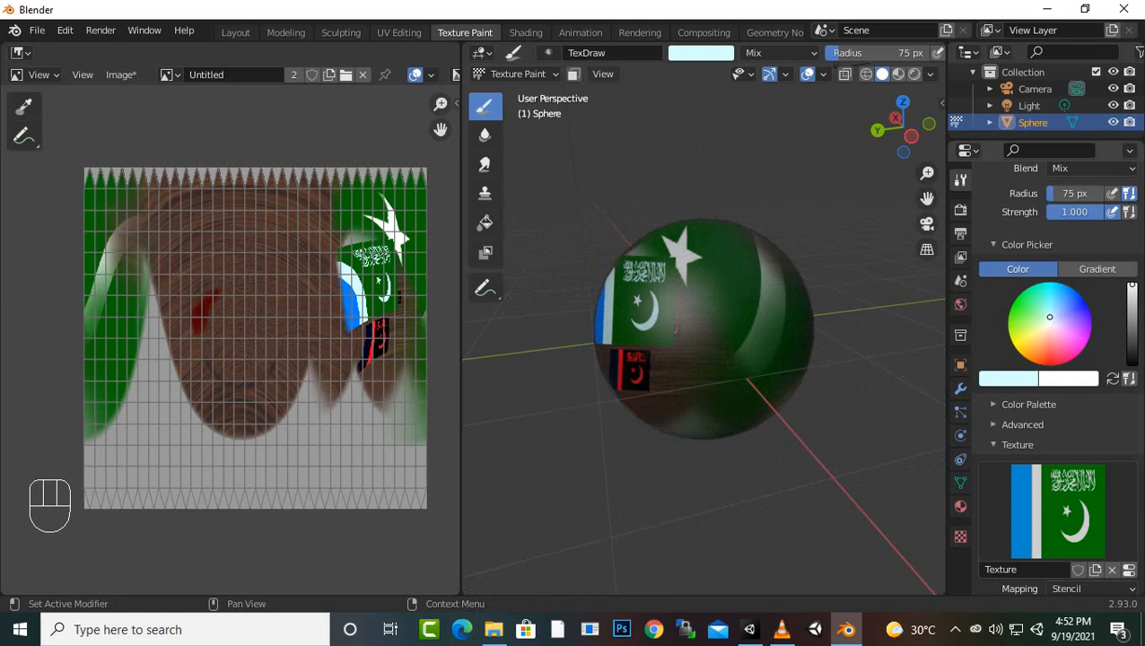
scroll(786, 404, "down", 3)
mouse_move(662, 459)
middle_mouse_down()
mouse_move(827, 459)
mouse_move(832, 441)
mouse_move(757, 448)
mouse_move(716, 504)
mouse_move(574, 443)
mouse_move(634, 332)
mouse_move(849, 370)
mouse_move(668, 466)
middle_mouse_up()
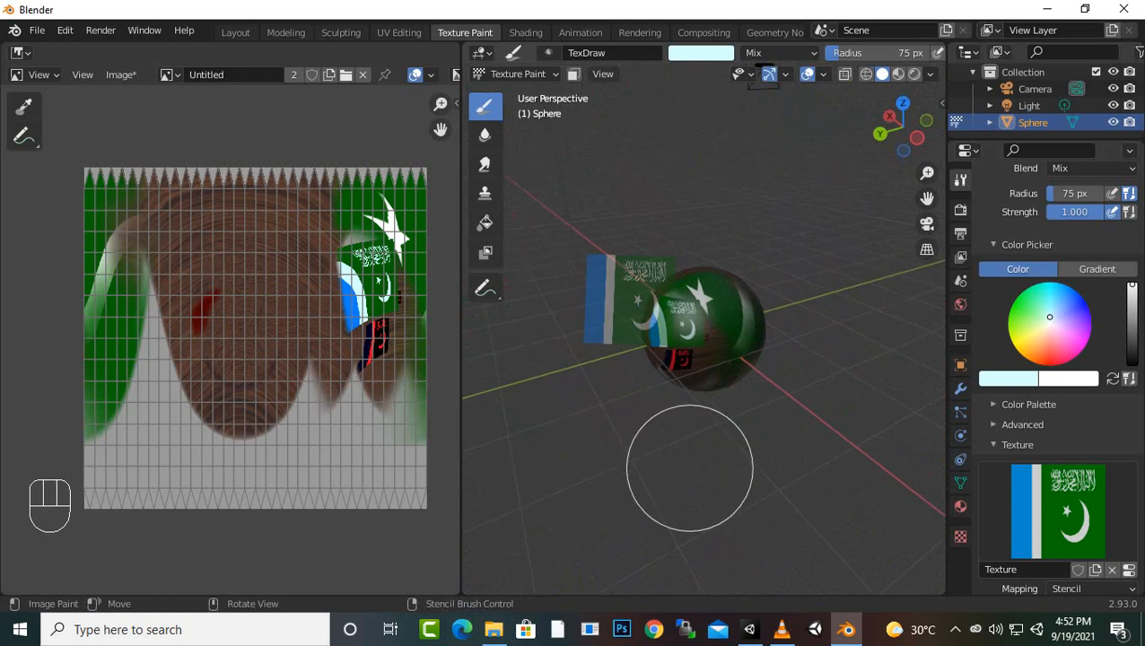
scroll(721, 455, "up", 3)
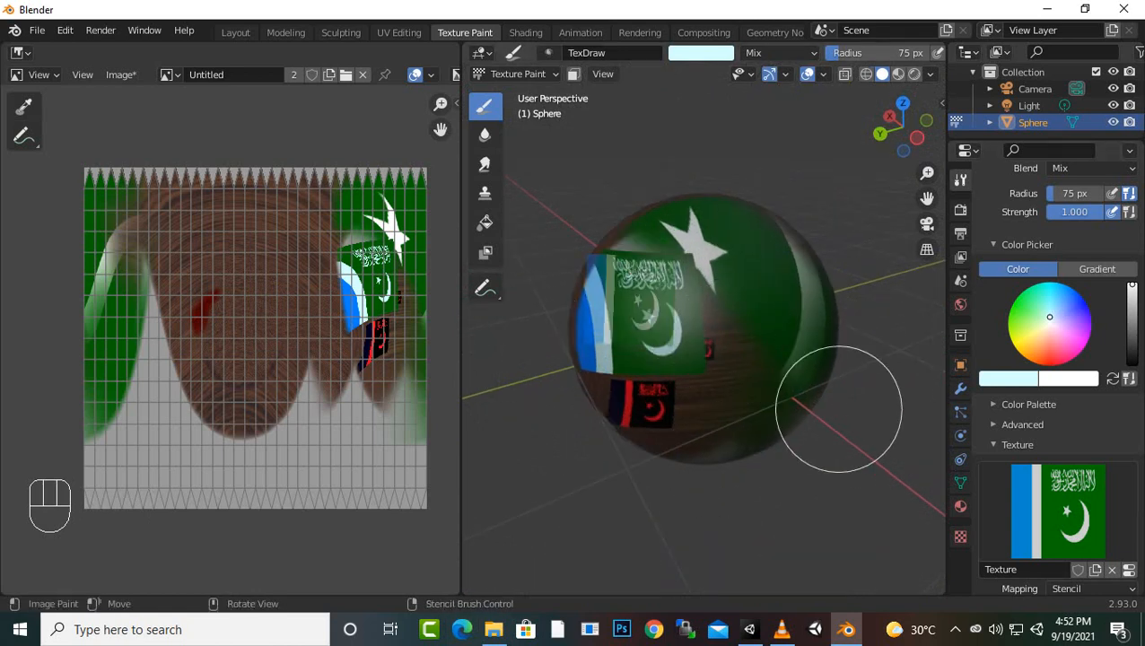
scroll(1056, 377, "down", 4)
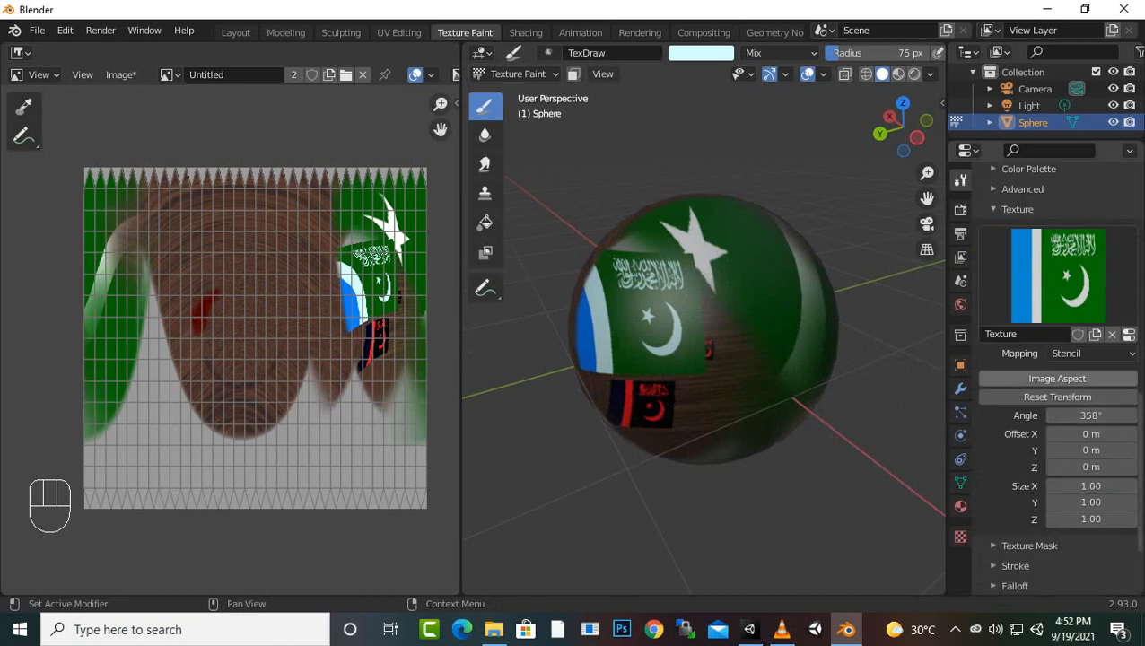
Set the brush texture mapping to Tiled and paint the repeating flag pattern over the front of the sphere
left_click_drag(1093, 353, 1073, 372)
left_click(1093, 352)
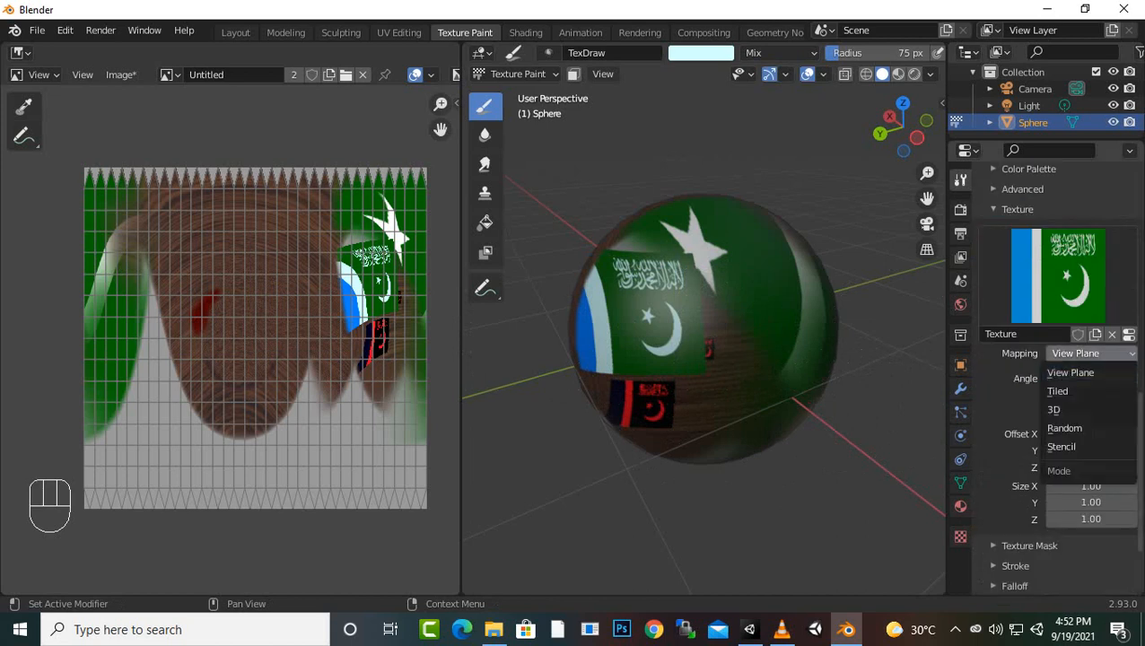
left_click(1073, 391)
scroll(740, 445, "up", 3)
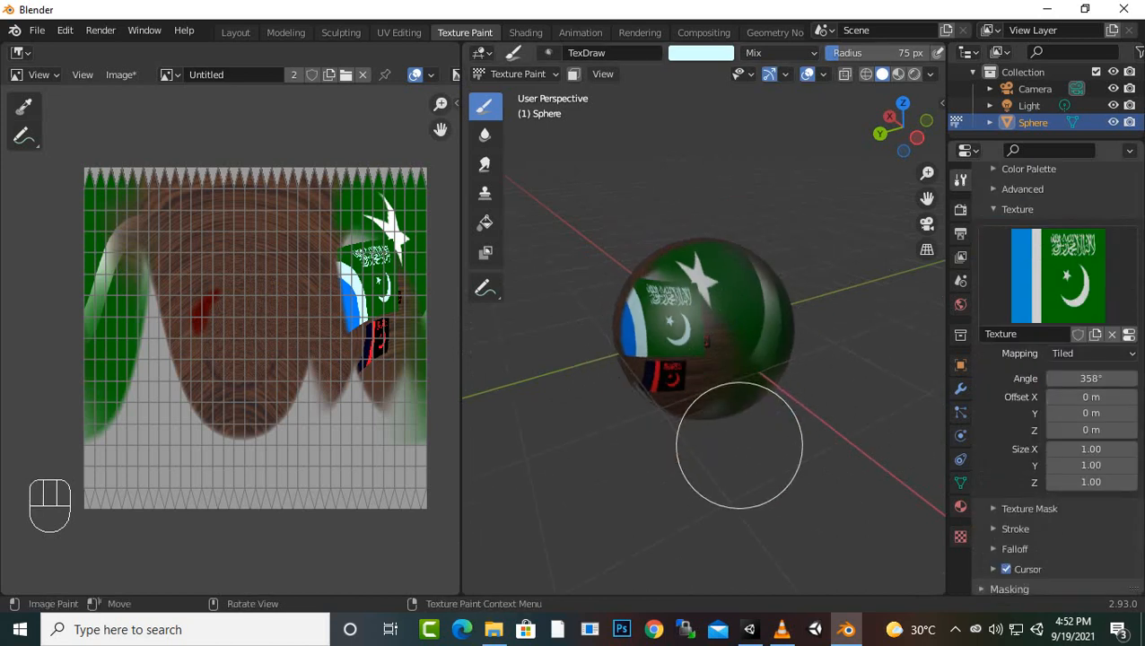
mouse_move(739, 447)
left_mouse_down()
mouse_move(678, 460)
mouse_move(817, 368)
mouse_move(681, 422)
mouse_move(812, 396)
mouse_move(817, 296)
mouse_move(587, 242)
mouse_move(684, 307)
mouse_move(709, 353)
mouse_move(582, 422)
mouse_move(728, 485)
mouse_move(710, 410)
left_mouse_up()
scroll(711, 410, "down", 3)
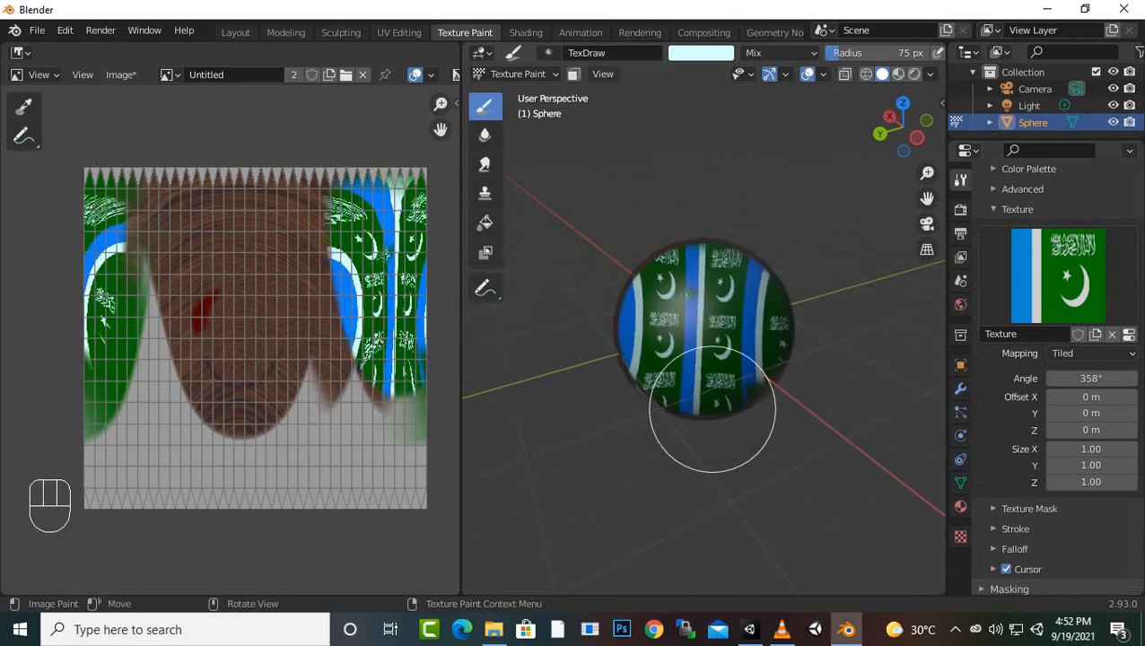
Extend the tiled flag pattern around the sphere's other side and onto its unpainted underside
mouse_move(710, 408)
middle_mouse_down()
mouse_move(669, 373)
mouse_move(687, 348)
middle_mouse_up()
mouse_move(693, 354)
left_mouse_down()
mouse_move(671, 405)
mouse_move(637, 424)
mouse_move(747, 420)
left_mouse_up()
scroll(767, 447, "down", 2)
mouse_move(715, 466)
middle_mouse_down()
mouse_move(777, 535)
mouse_move(745, 457)
mouse_move(782, 523)
middle_mouse_up()
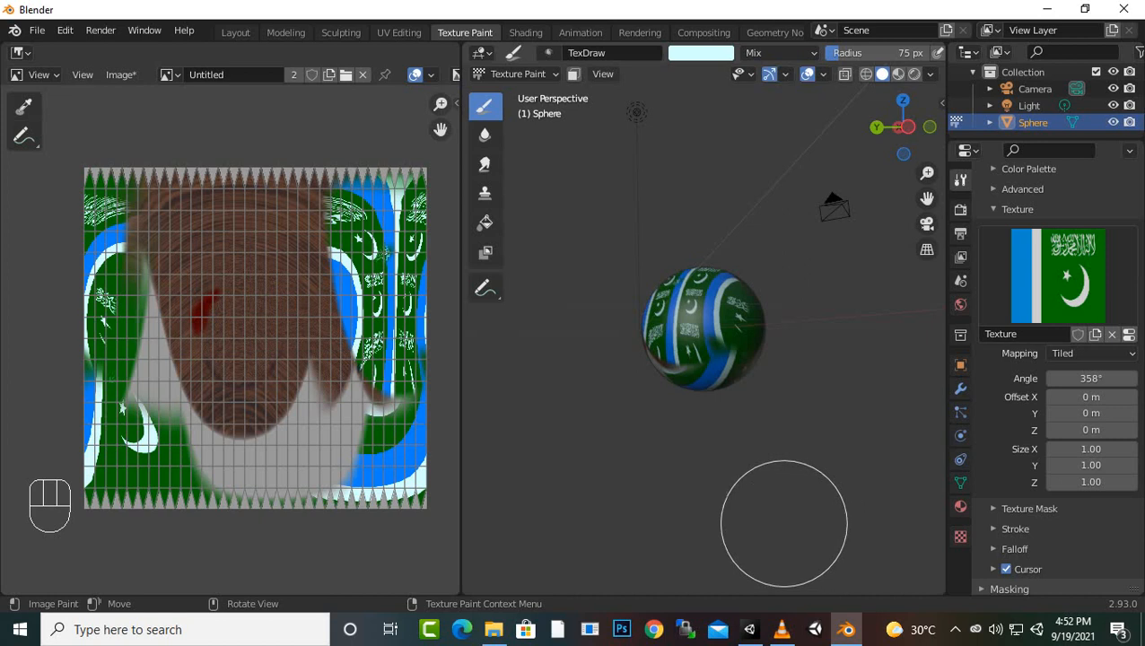
scroll(785, 516, "up", 4)
middle_click_drag(785, 478, 833, 510)
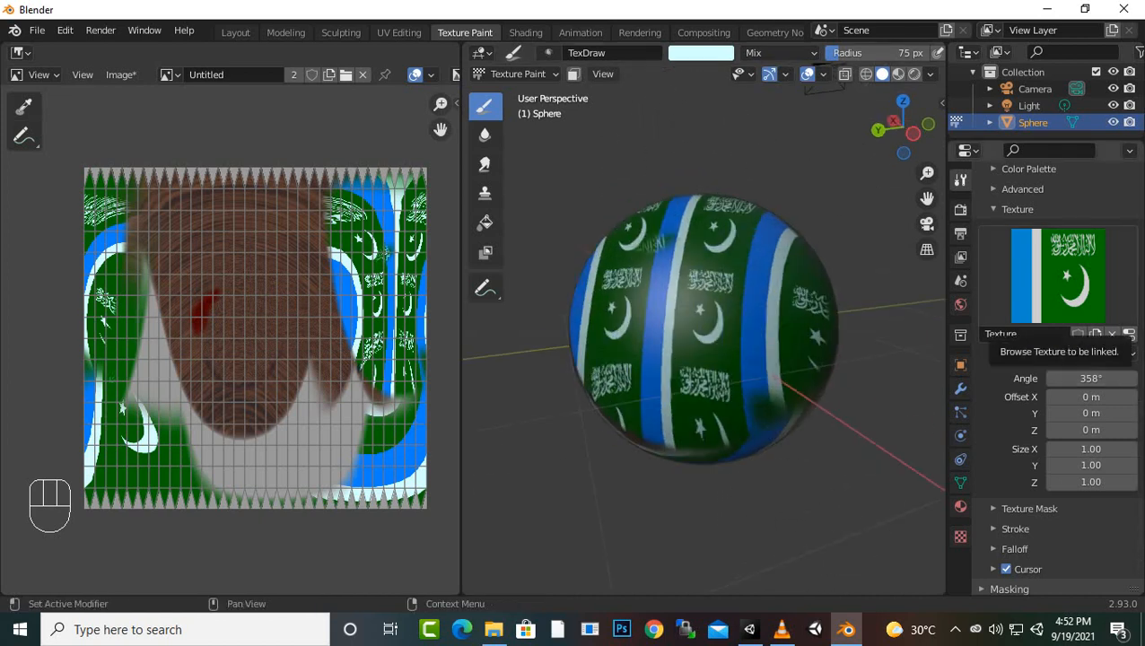
scroll(1054, 376, "down", 3)
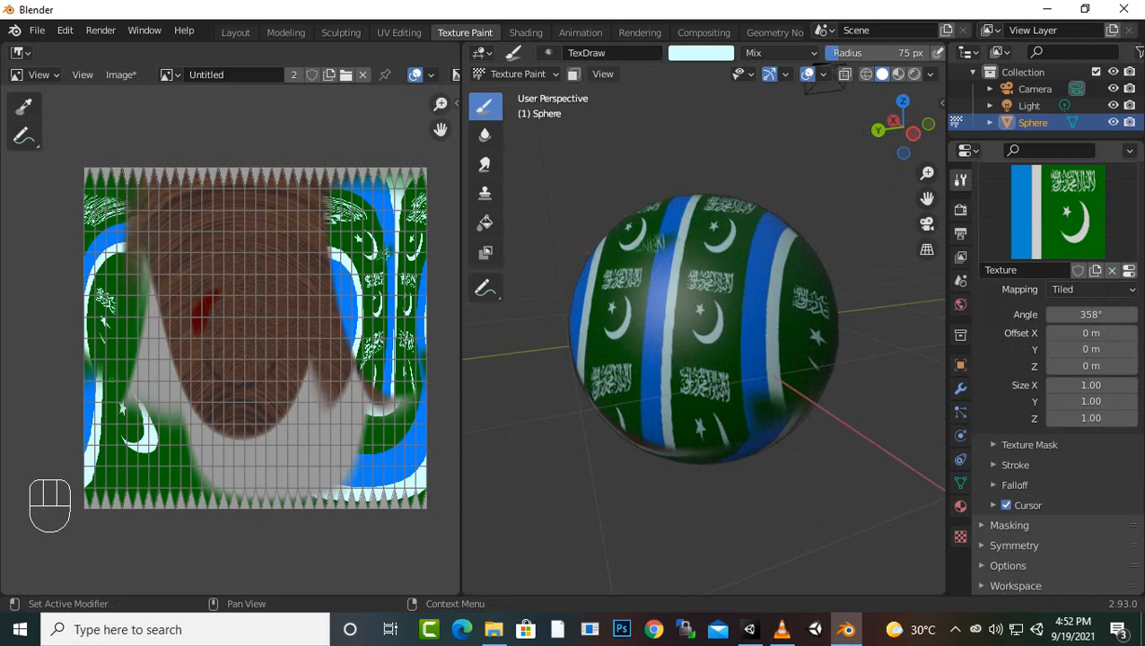
left_click(1015, 465)
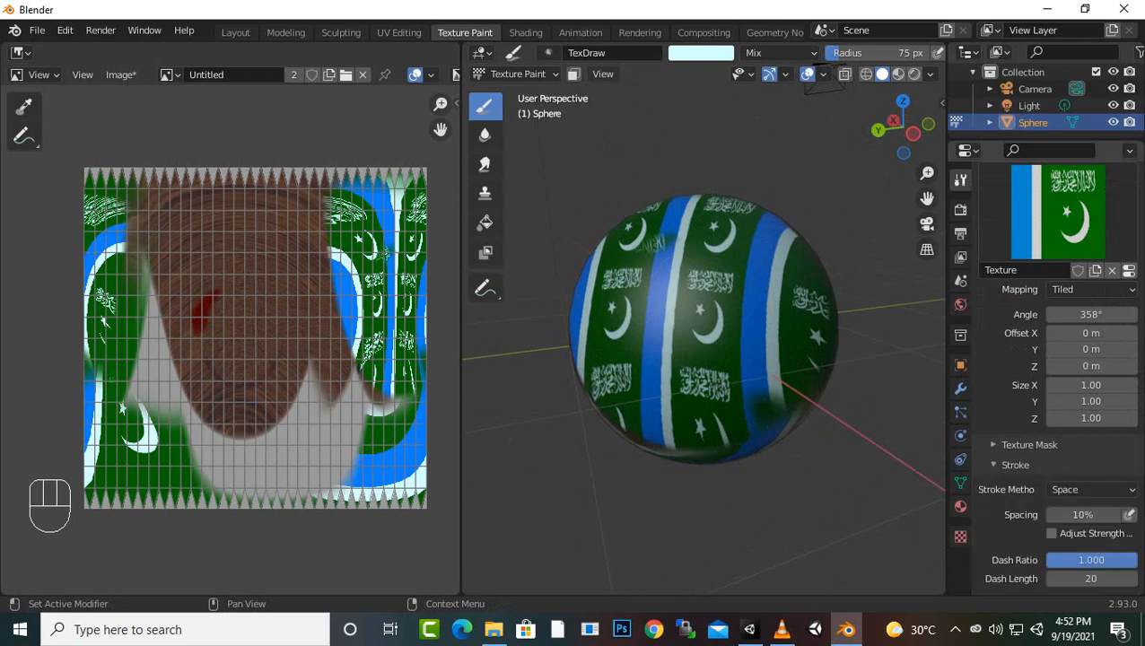
left_click(1014, 465)
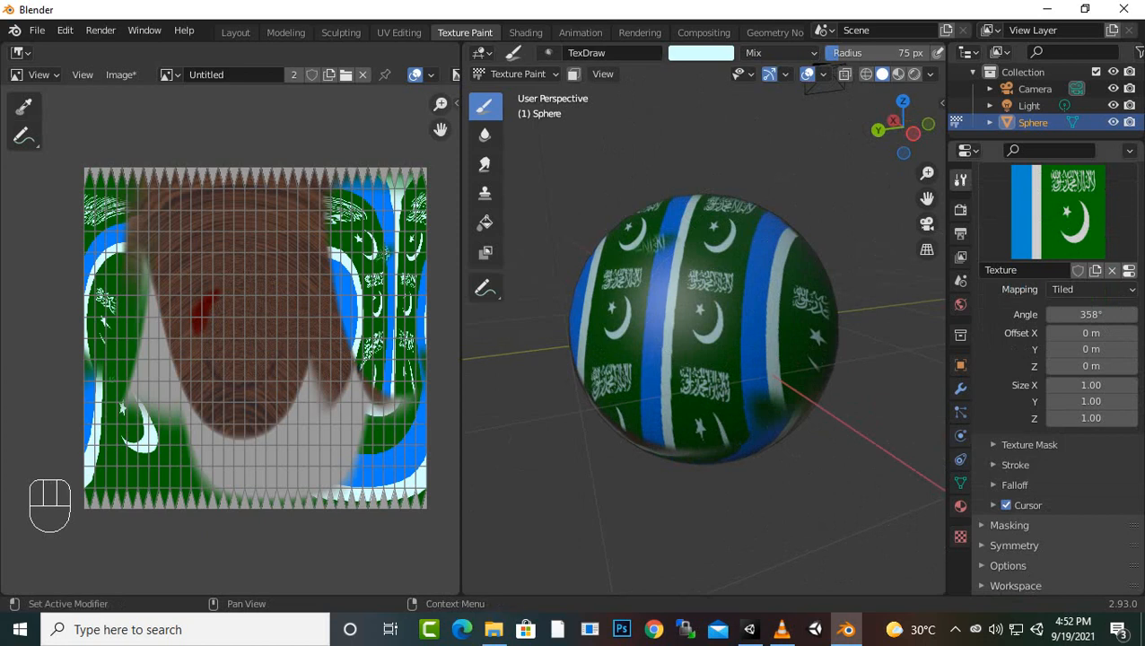
scroll(1054, 377, "up", 5)
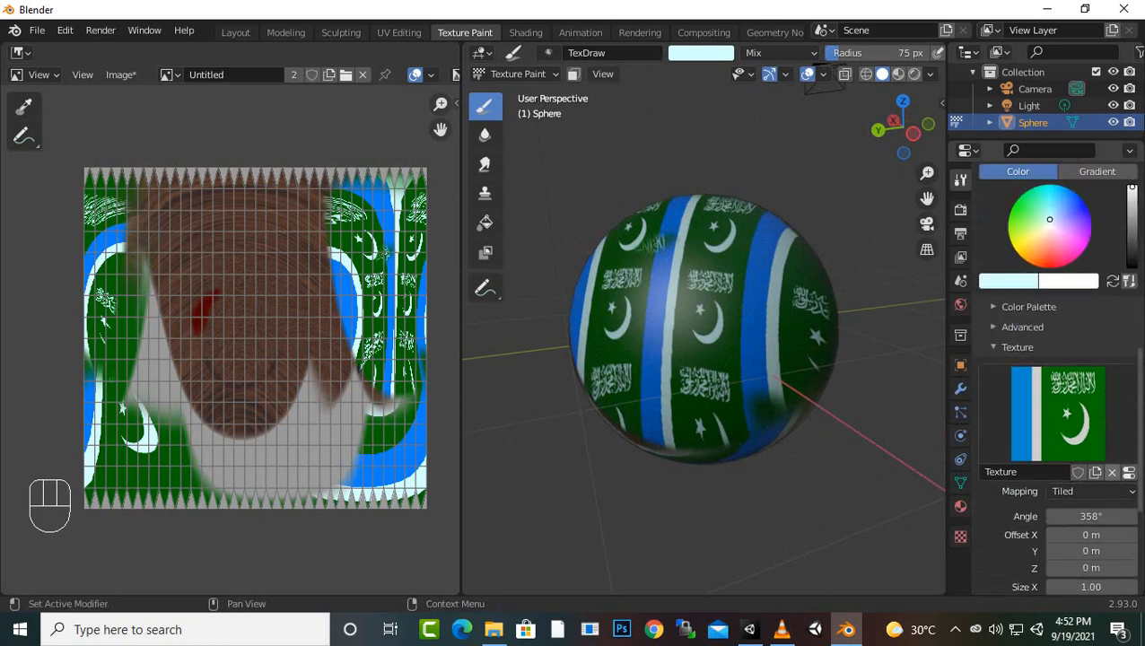
Remove the flag texture from the brush and reduce the brush radius to 31 px
left_click(1112, 473)
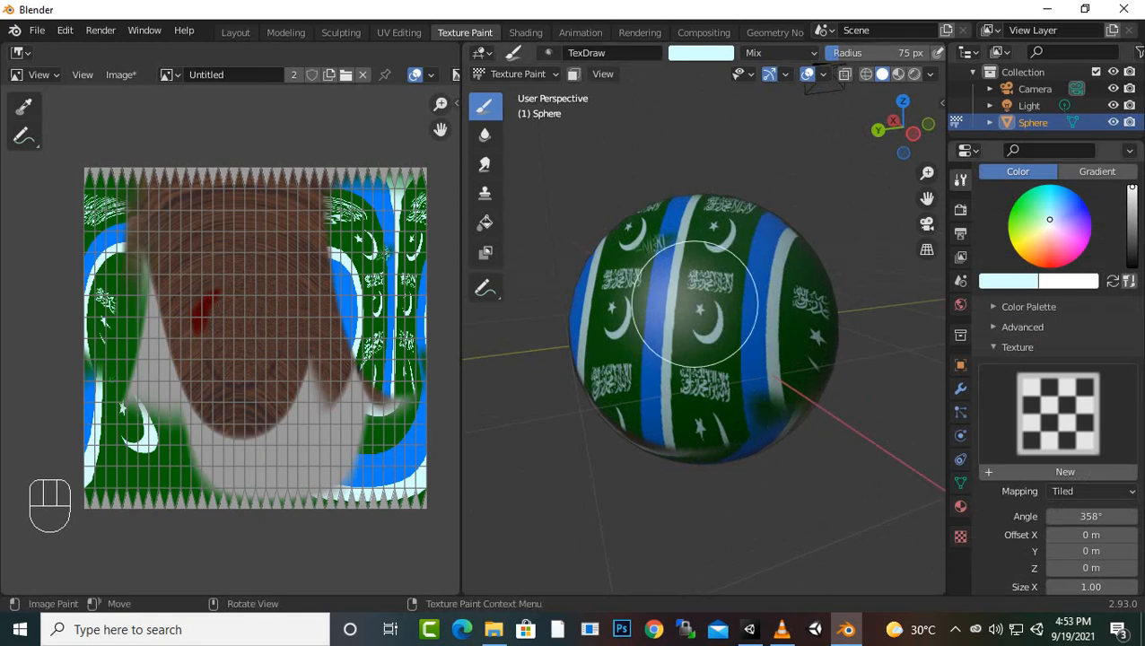
key("f")
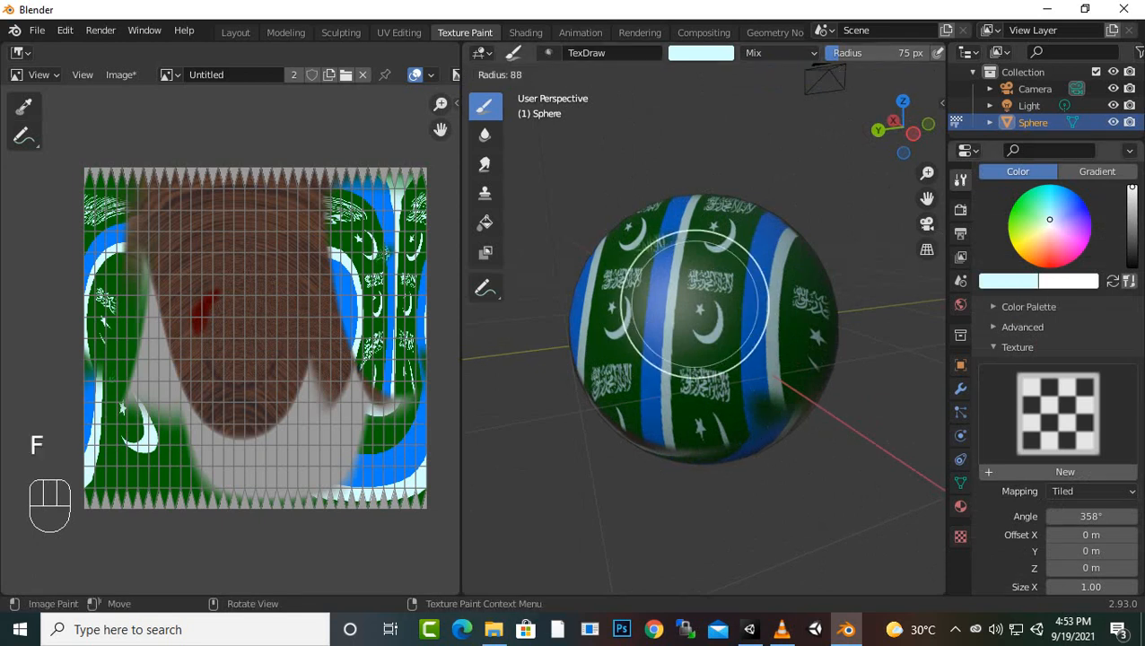
left_click(694, 304)
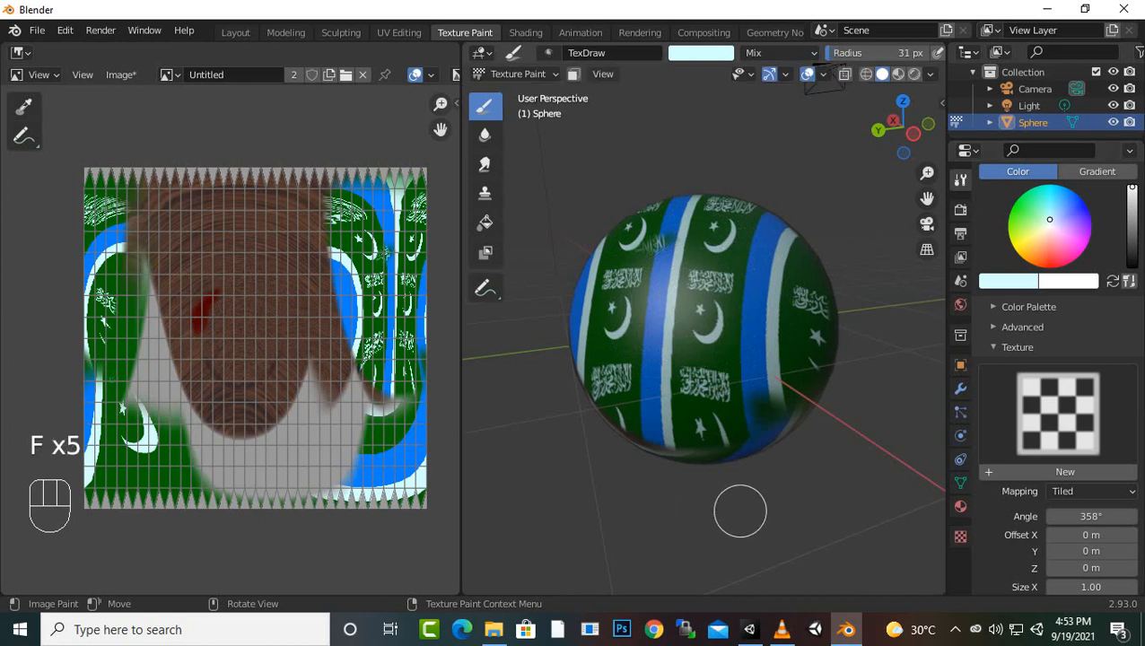
Show the brush falloff settings and paint a pale cyan zigzag across the tiled flags with the smooth falloff curve
scroll(1059, 404, "down", 5)
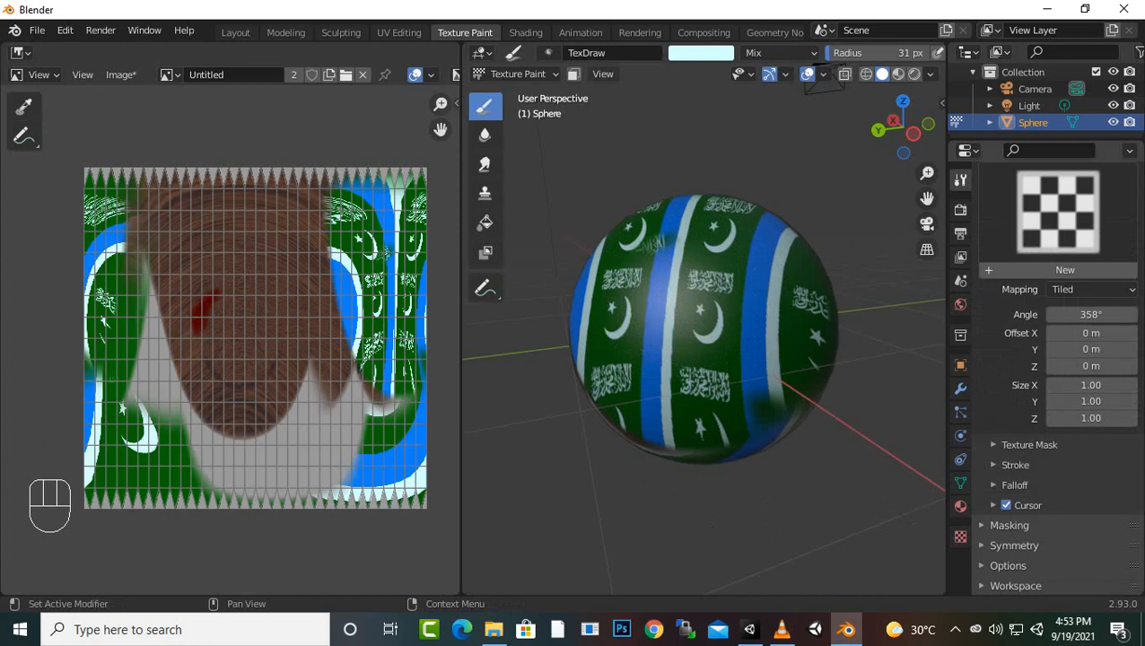
left_click(1015, 485)
scroll(1023, 485, "down", 3)
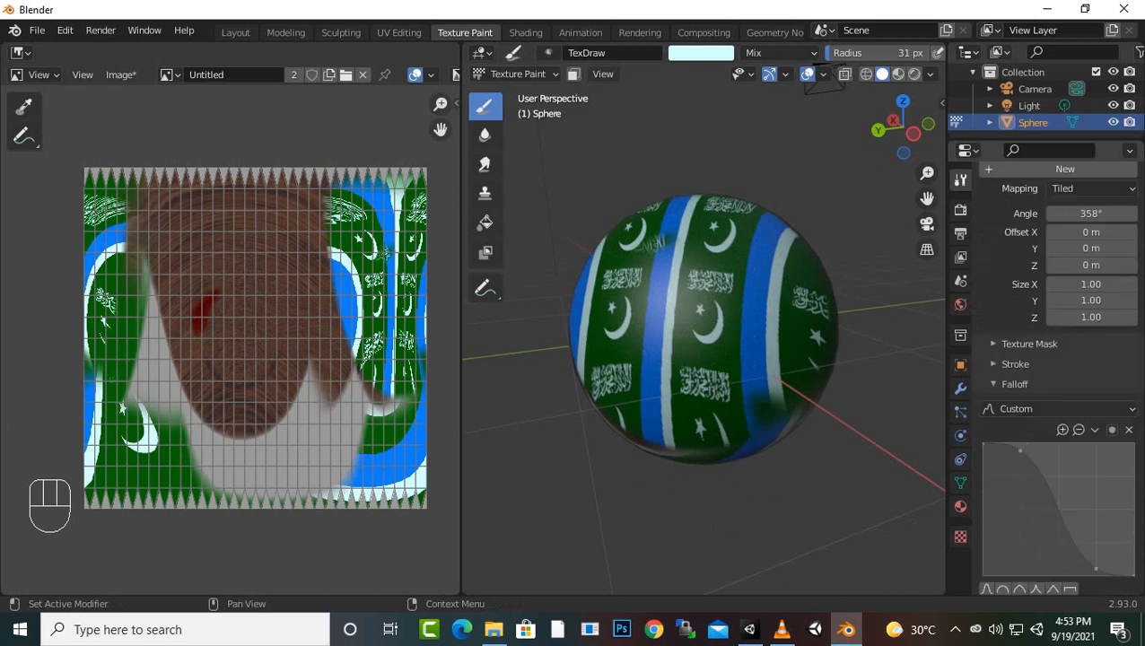
scroll(1014, 409, "down", 3)
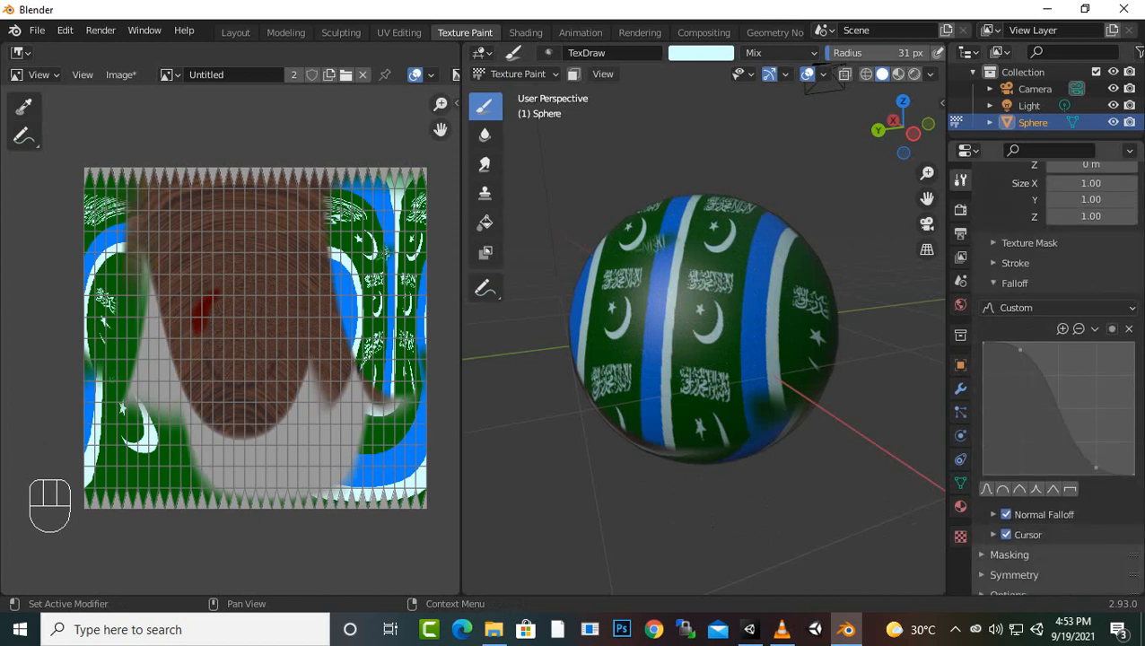
scroll(676, 366, "up", 2)
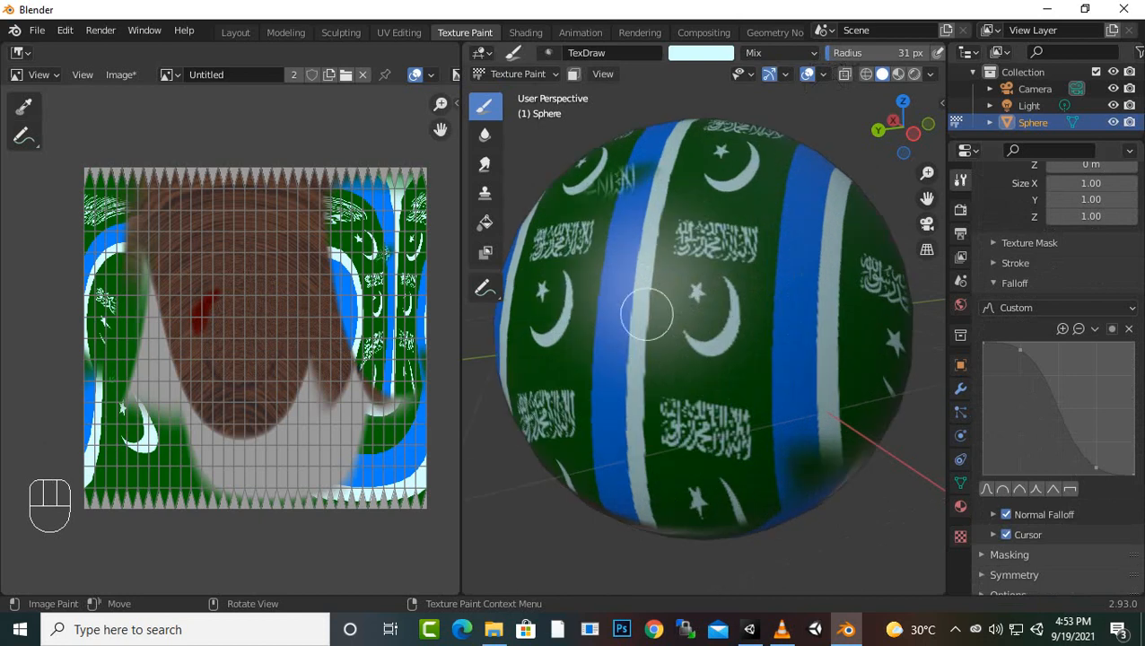
mouse_move(595, 274)
left_mouse_down()
mouse_move(775, 255)
mouse_move(673, 382)
mouse_move(747, 399)
mouse_move(873, 334)
left_mouse_up()
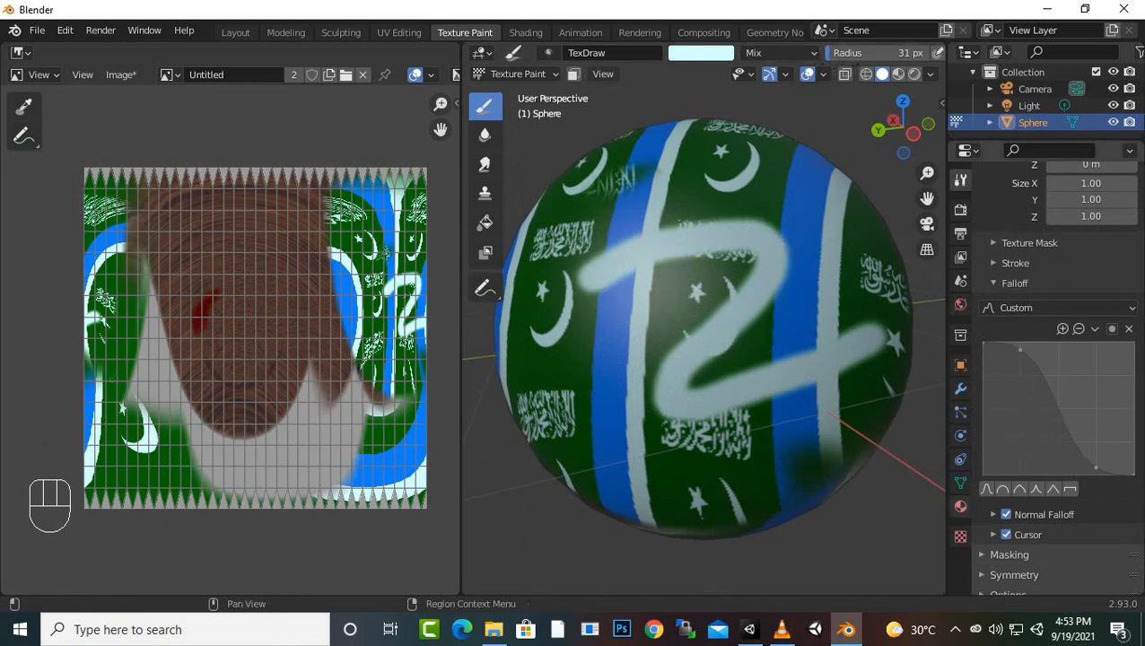
Apply the round falloff preset and paint a broad pale cyan area across the lower part of the tiled flags
left_click(1002, 489)
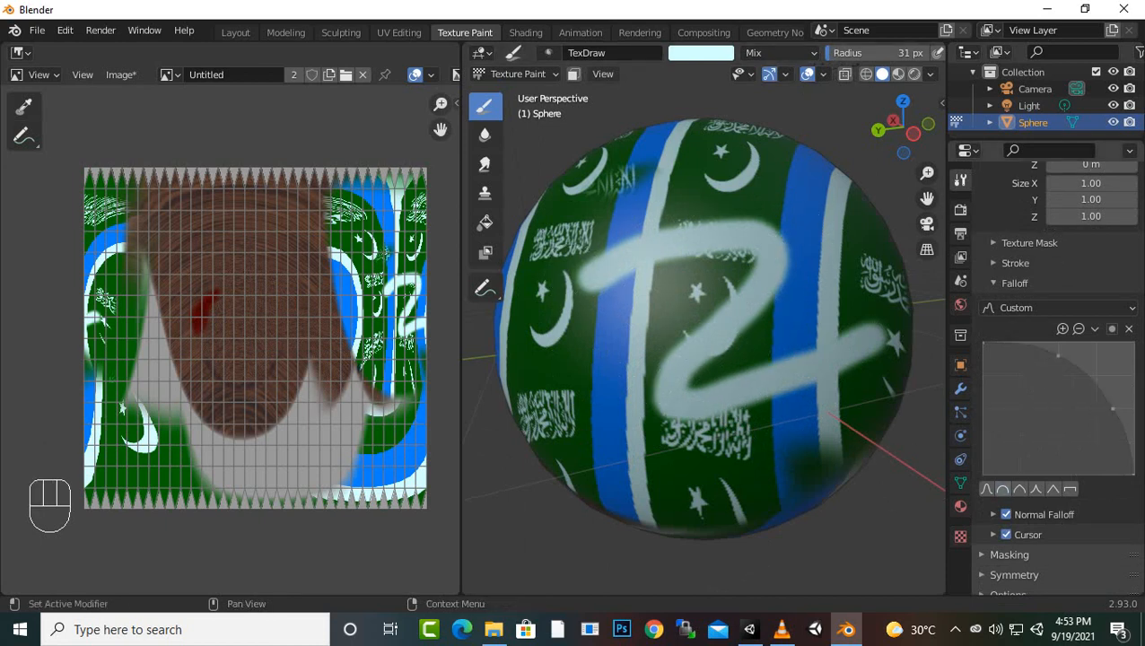
scroll(637, 422, "down", 1)
mouse_move(650, 444)
left_mouse_down()
mouse_move(781, 447)
mouse_move(848, 390)
mouse_move(851, 402)
left_mouse_up()
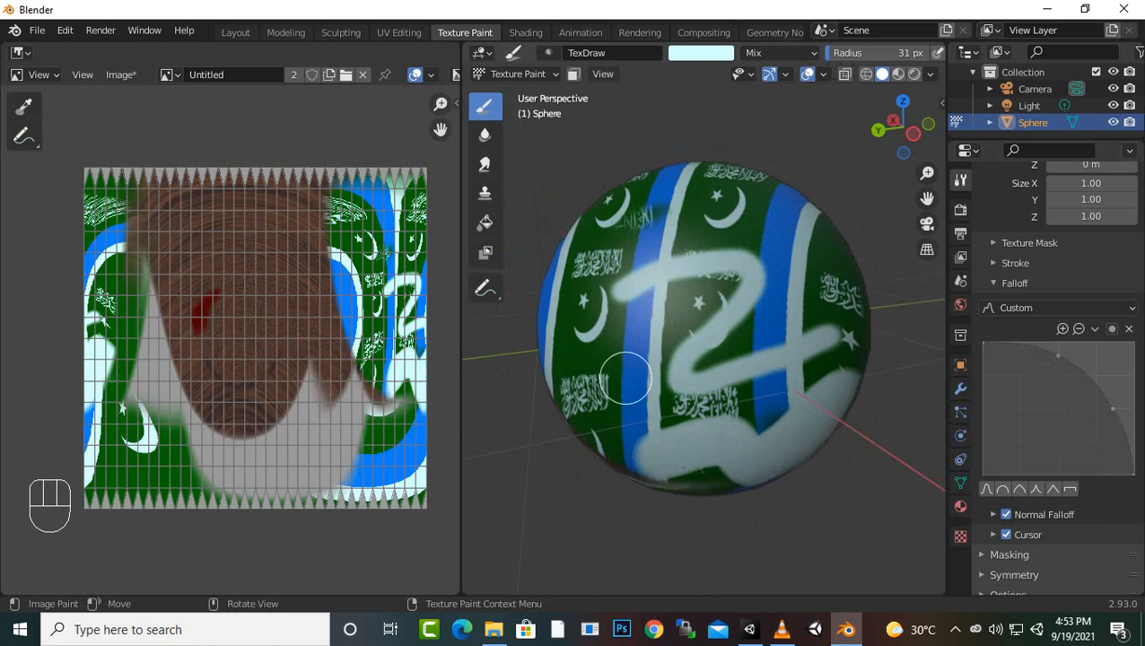
Reduce the brush radius to 10 px, apply the root falloff preset, and paint a zigzag from the wood grain onto the blue stripe
key("f")
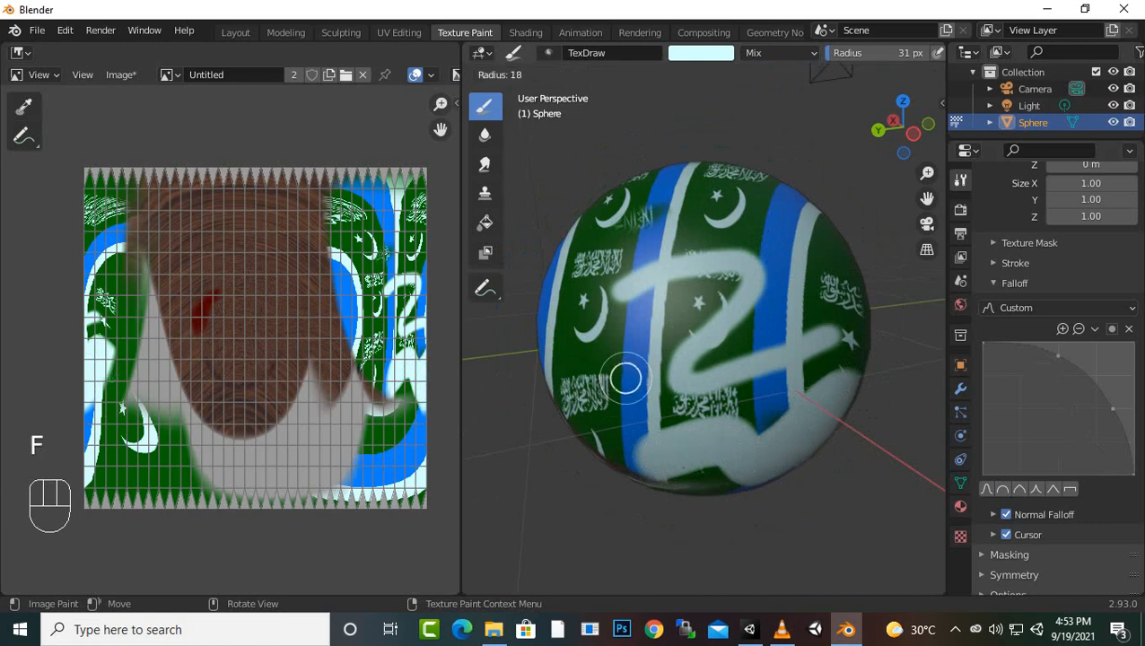
left_click(626, 378)
middle_click_drag(650, 480, 780, 475)
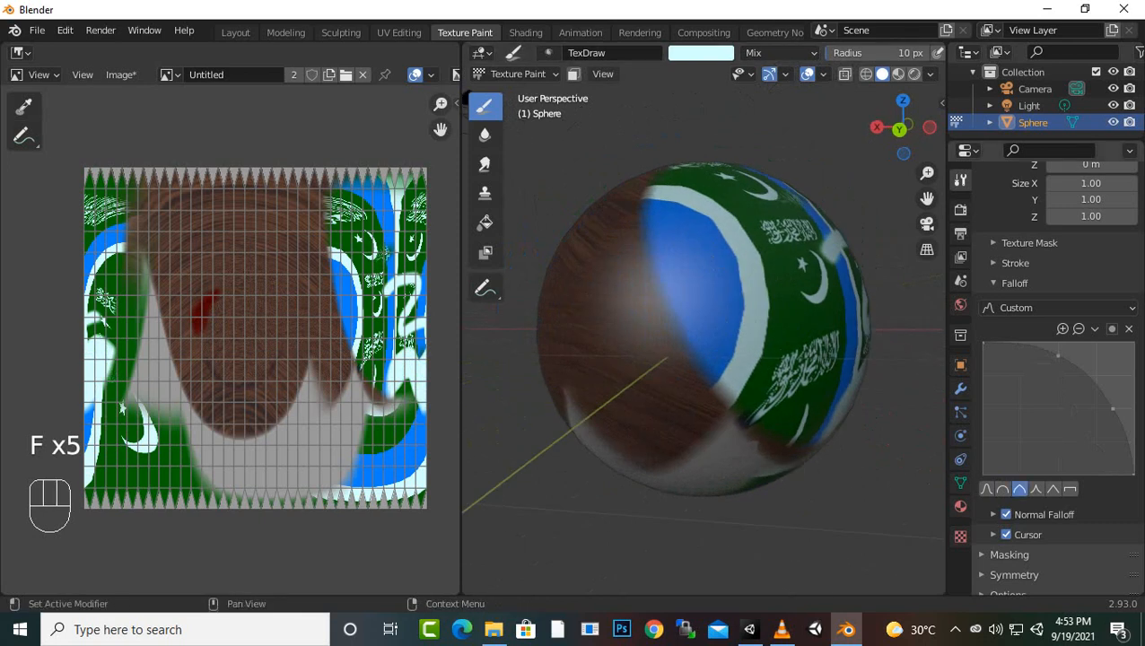
left_click(986, 489)
left_click_drag(589, 331, 632, 326)
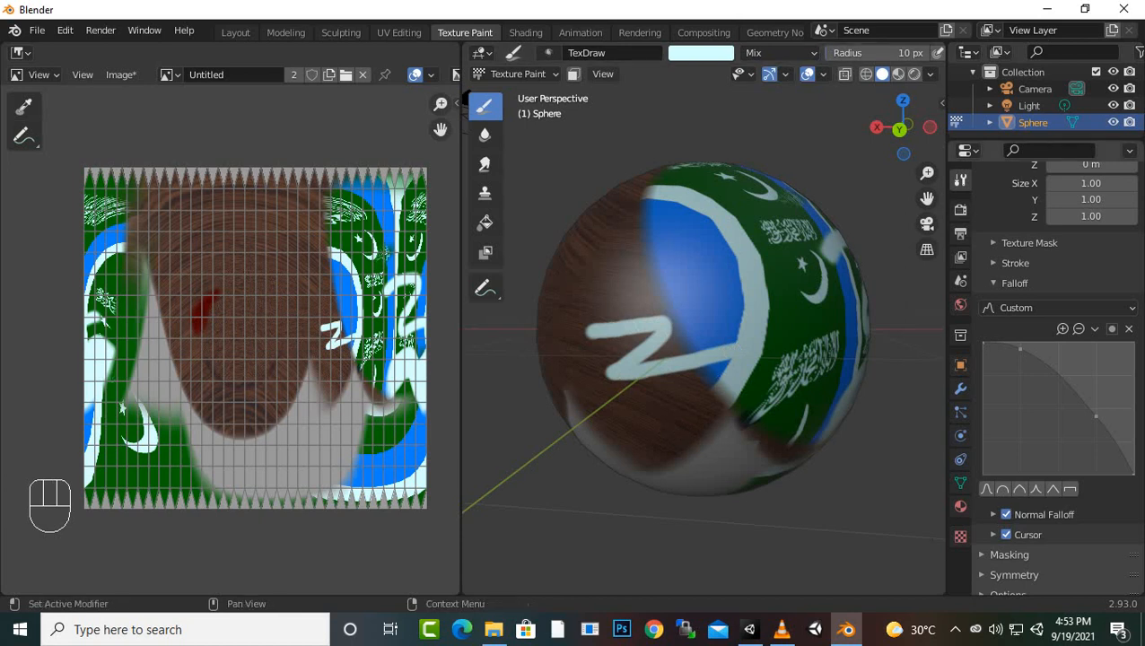
Paint a zigzag below the existing one using the sharp falloff preset, and another above it using the constant (max) preset
left_click(1034, 489)
mouse_move(623, 428)
left_mouse_down()
mouse_move(756, 395)
mouse_move(695, 465)
mouse_move(781, 459)
left_mouse_up()
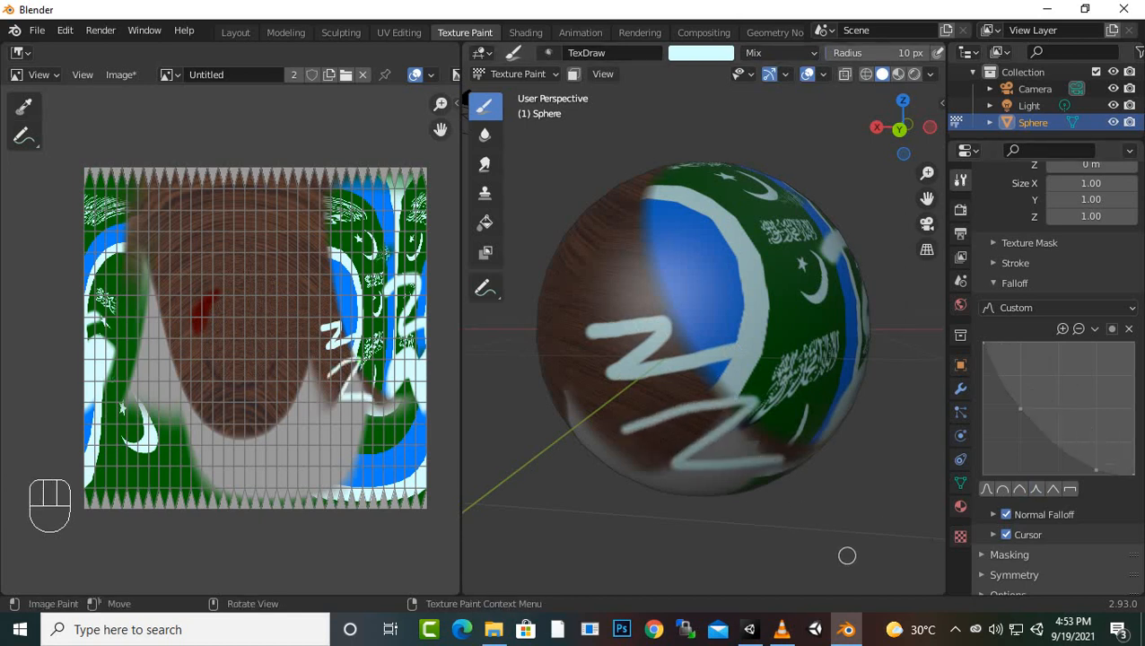
left_click(1069, 489)
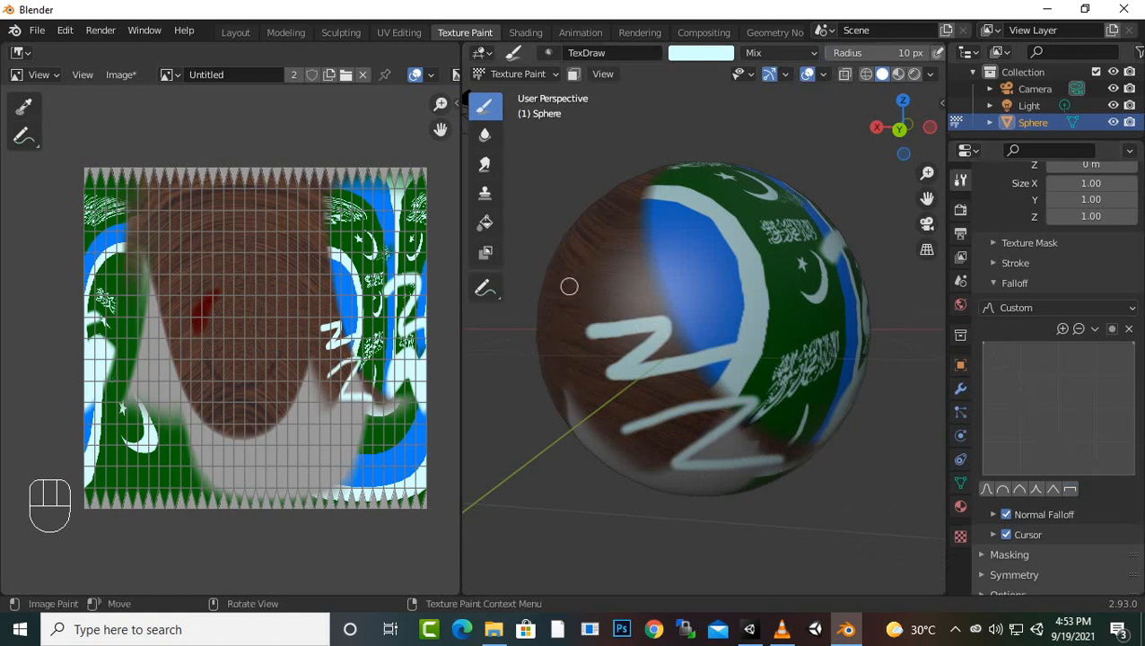
mouse_move(563, 278)
left_mouse_down()
mouse_move(640, 259)
mouse_move(749, 275)
left_mouse_up()
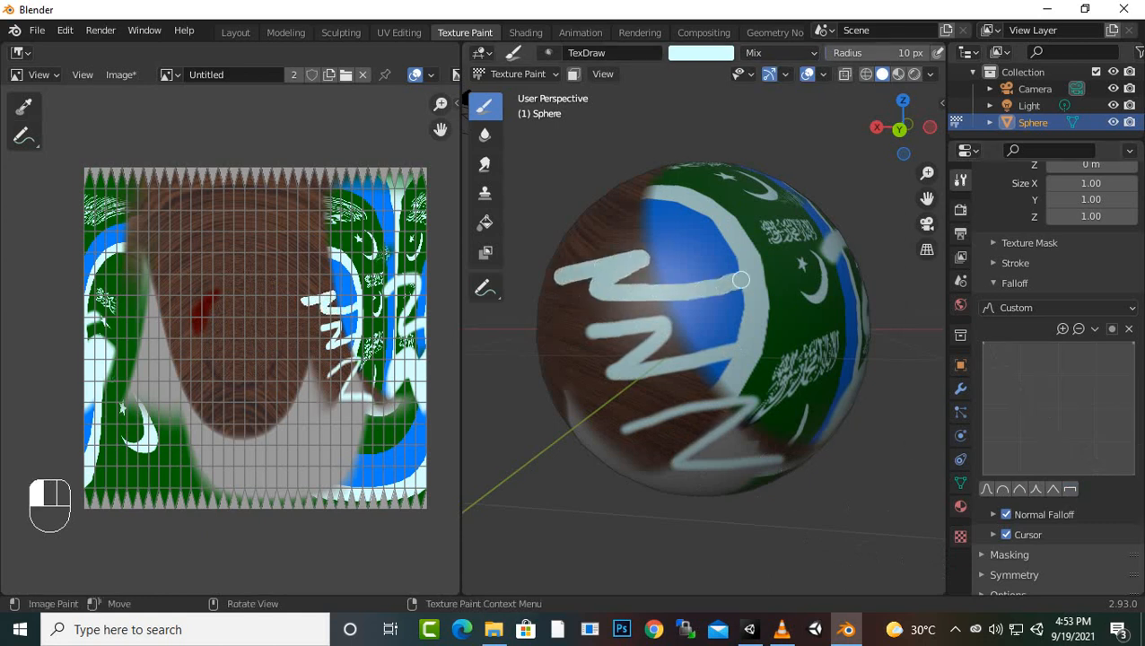
scroll(628, 269, "up", 1)
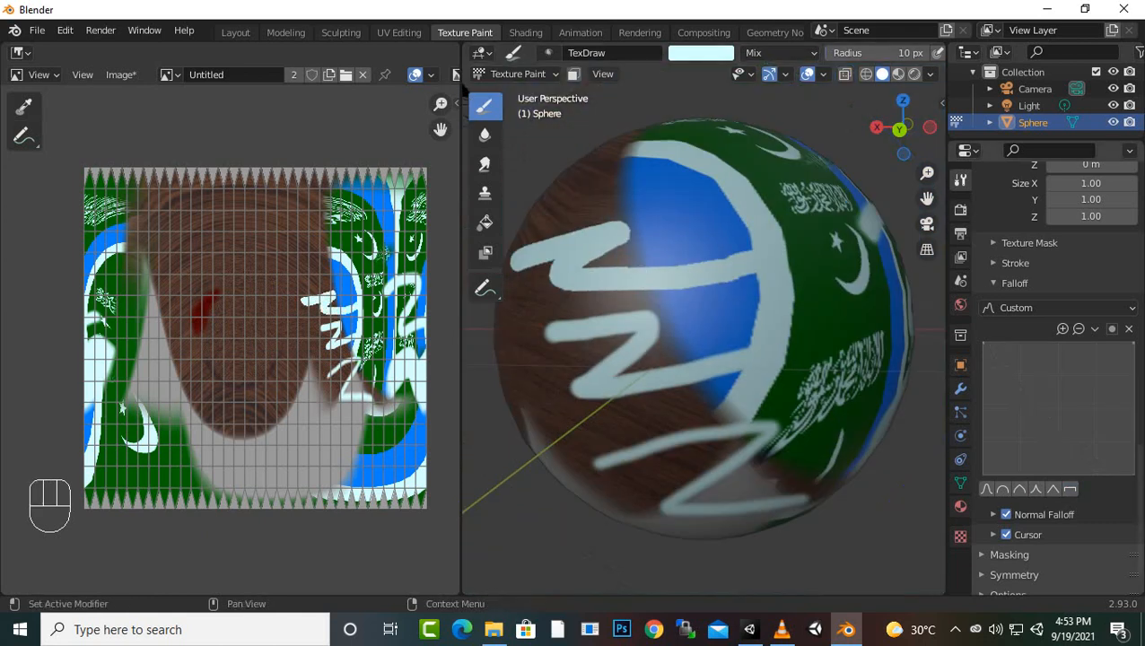
Return to the smooth falloff preset, set the stroke spacing to 204%, and paint dotted strokes between the zigzags
left_click(986, 490)
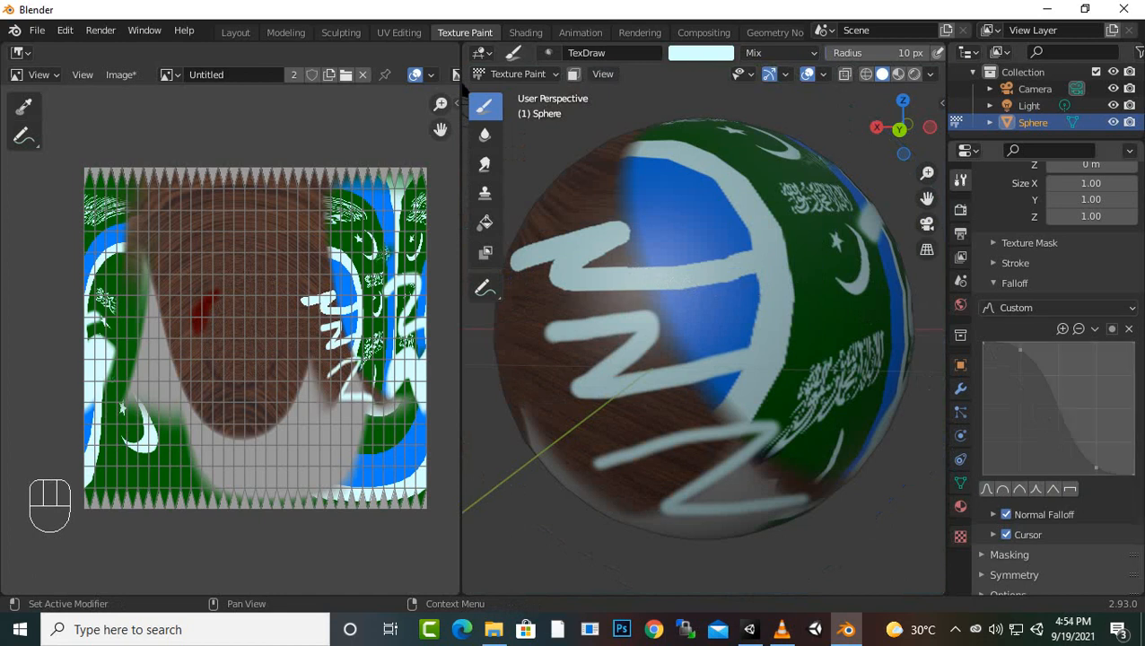
left_click(1015, 263)
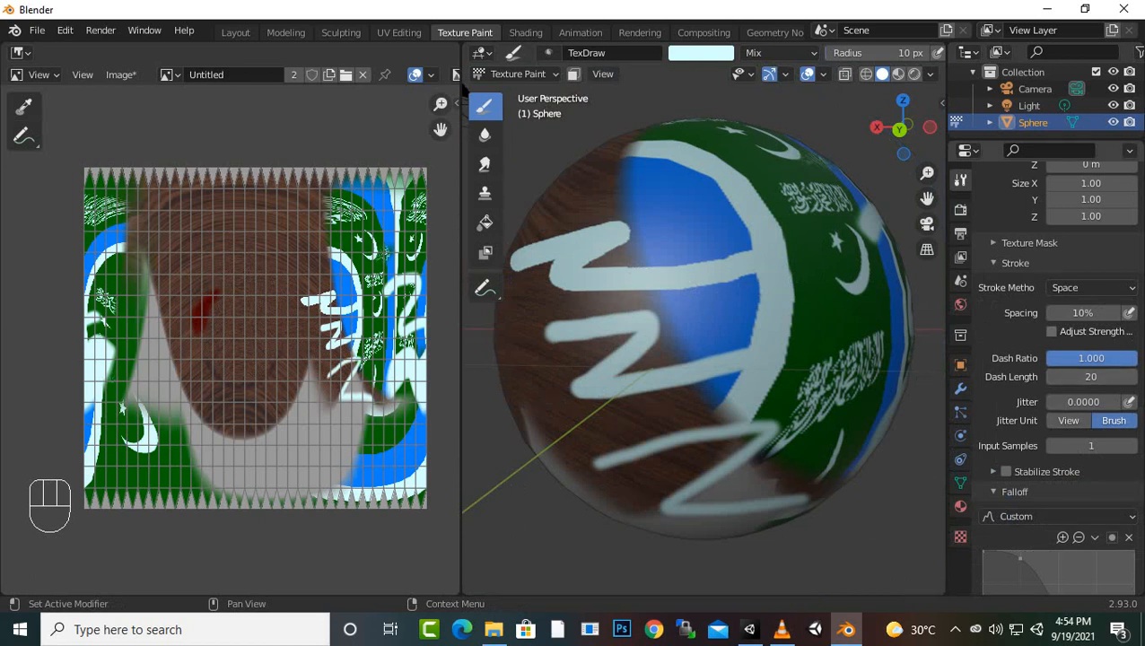
mouse_move(1083, 313)
left_mouse_down()
mouse_move(1113, 312)
mouse_move(1081, 312)
left_mouse_up()
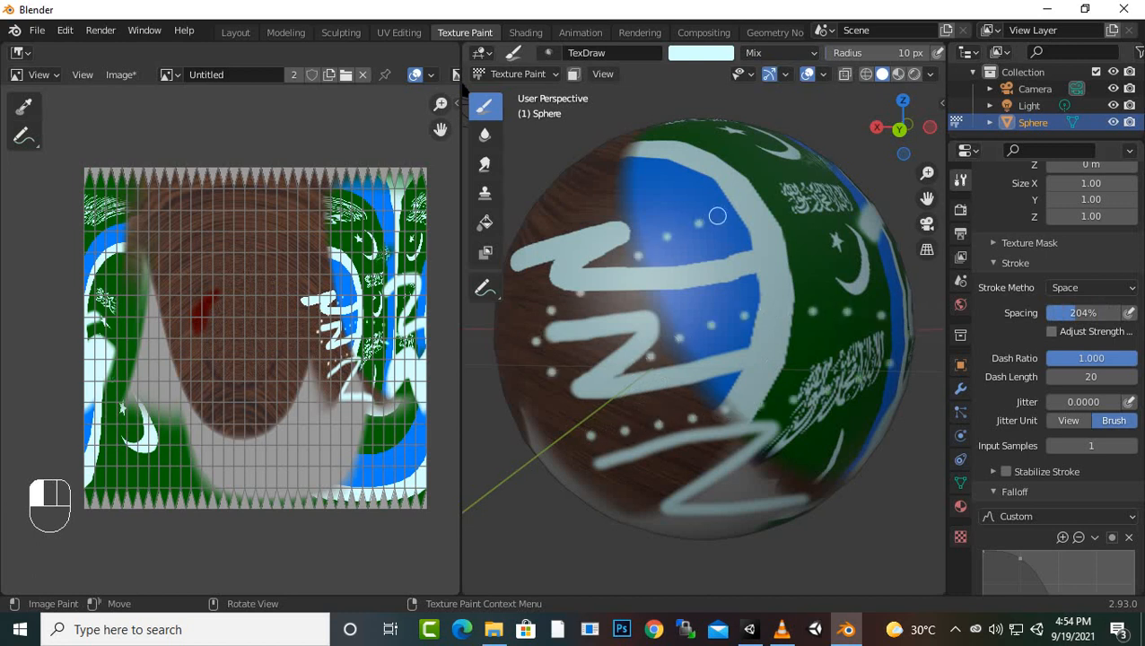
Place dots on the lower wood-grain area with the Drag Dot stroke method, and spray scattered dots there with the Airbrush method
left_click(1090, 287)
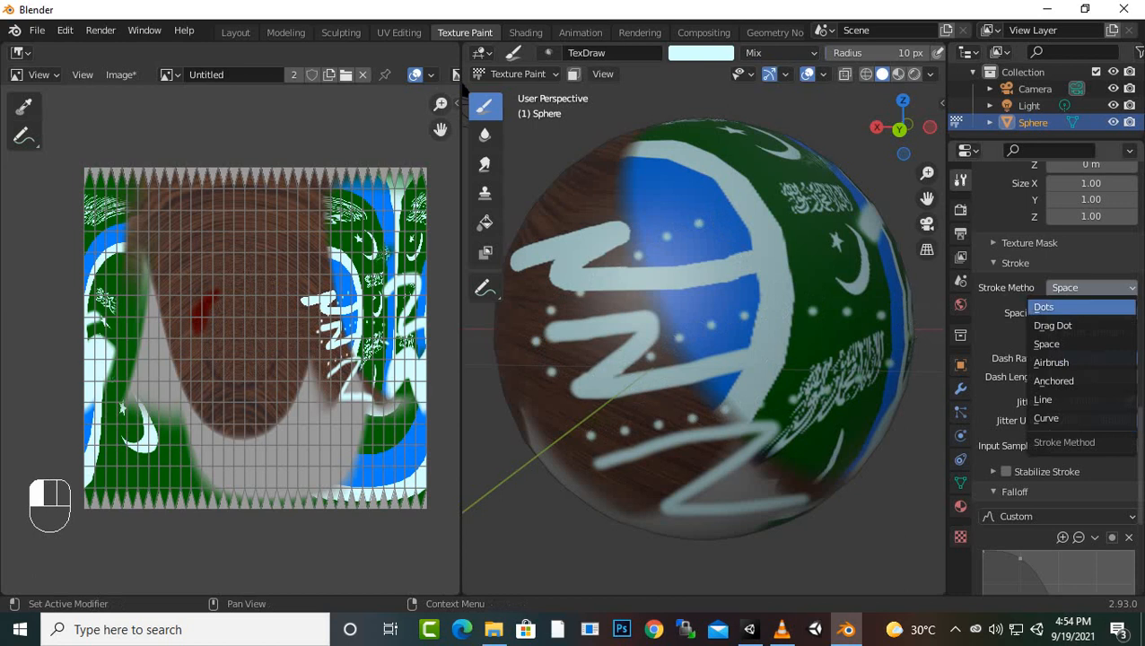
left_click(1067, 325)
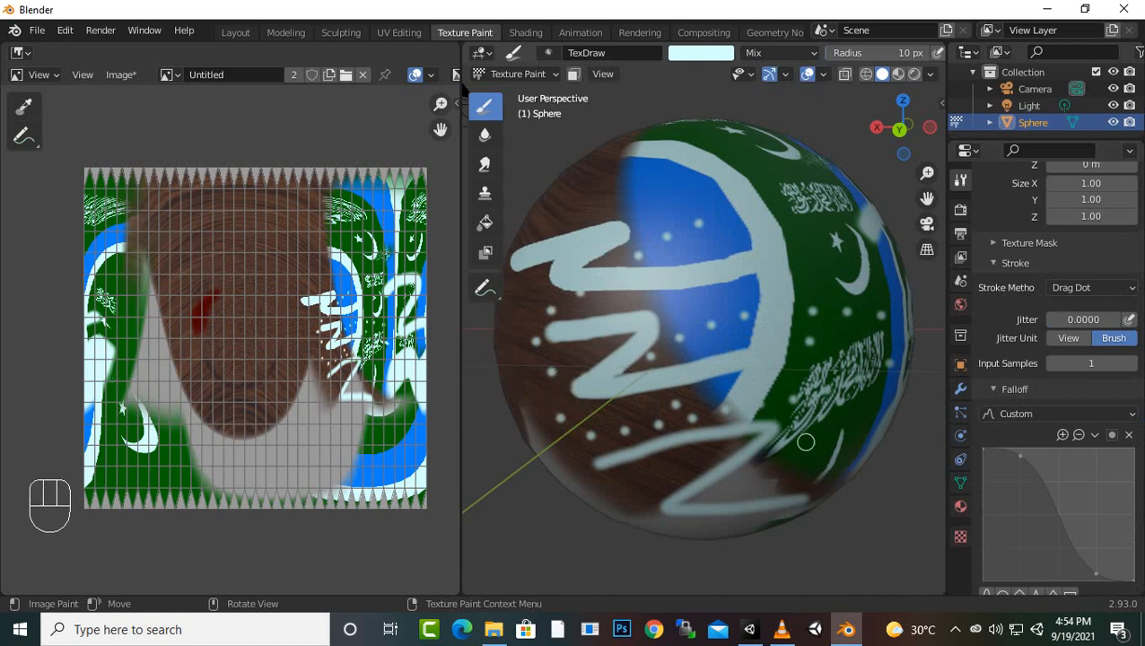
left_click(1090, 287)
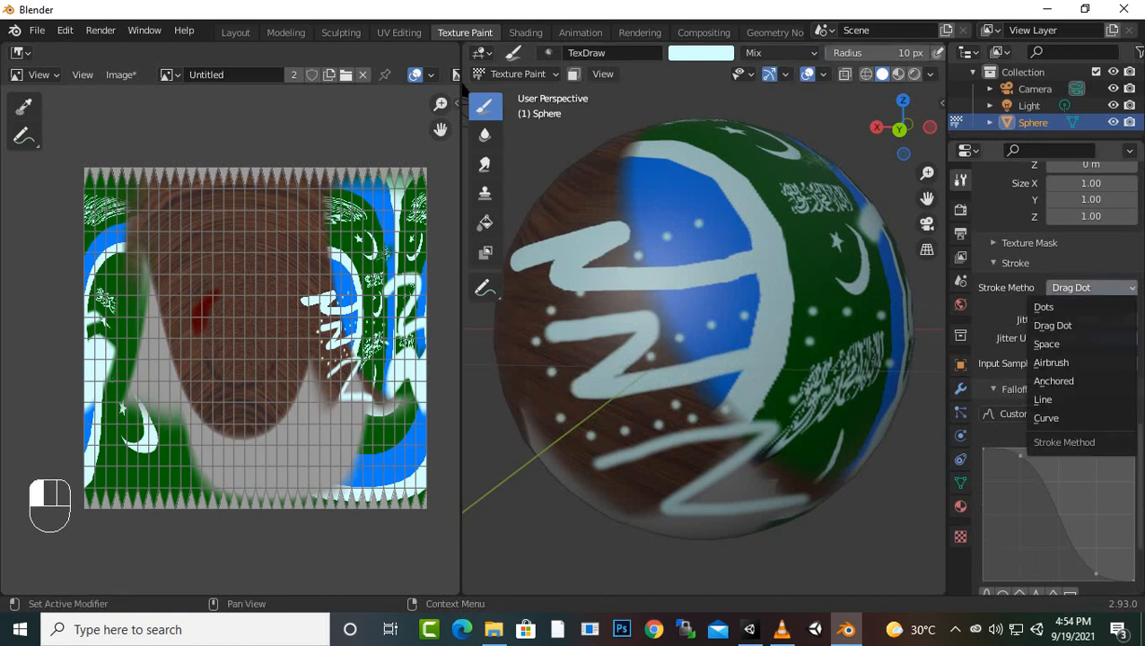
left_click(1052, 362)
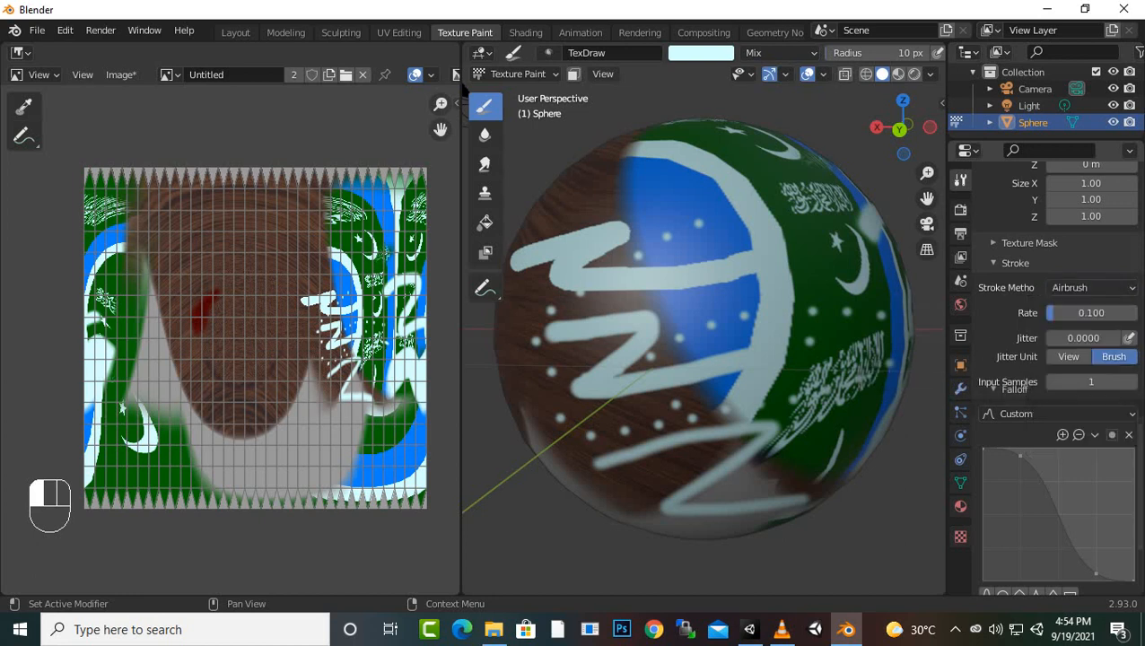
mouse_move(625, 429)
left_mouse_down()
mouse_move(713, 385)
mouse_move(697, 489)
mouse_move(603, 473)
mouse_move(635, 429)
left_mouse_up()
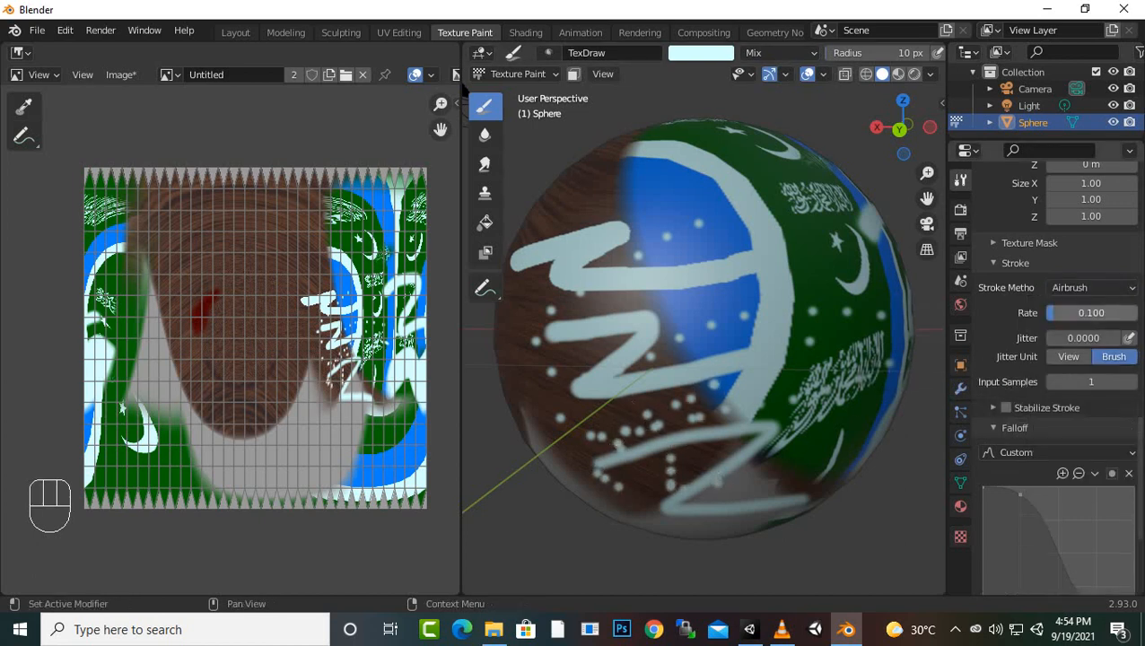
scroll(1046, 377, "up", 1)
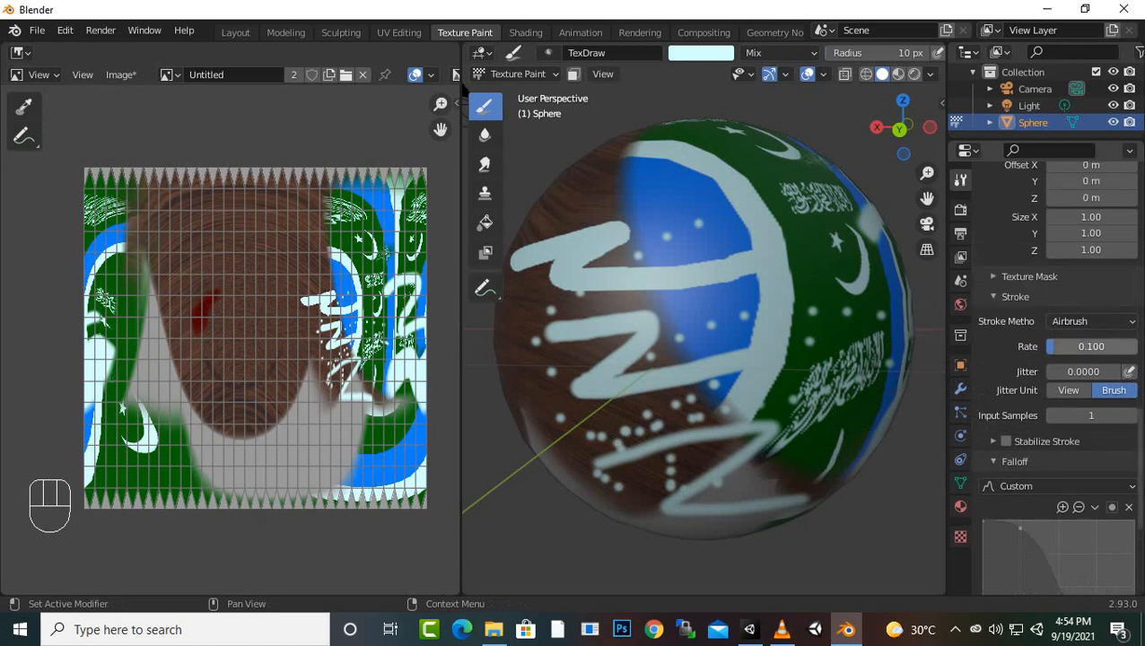
Switch the stroke method to Space with 38% spacing and paint a zigzag down the lower wood-grain area
scroll(1077, 372, "up", 3)
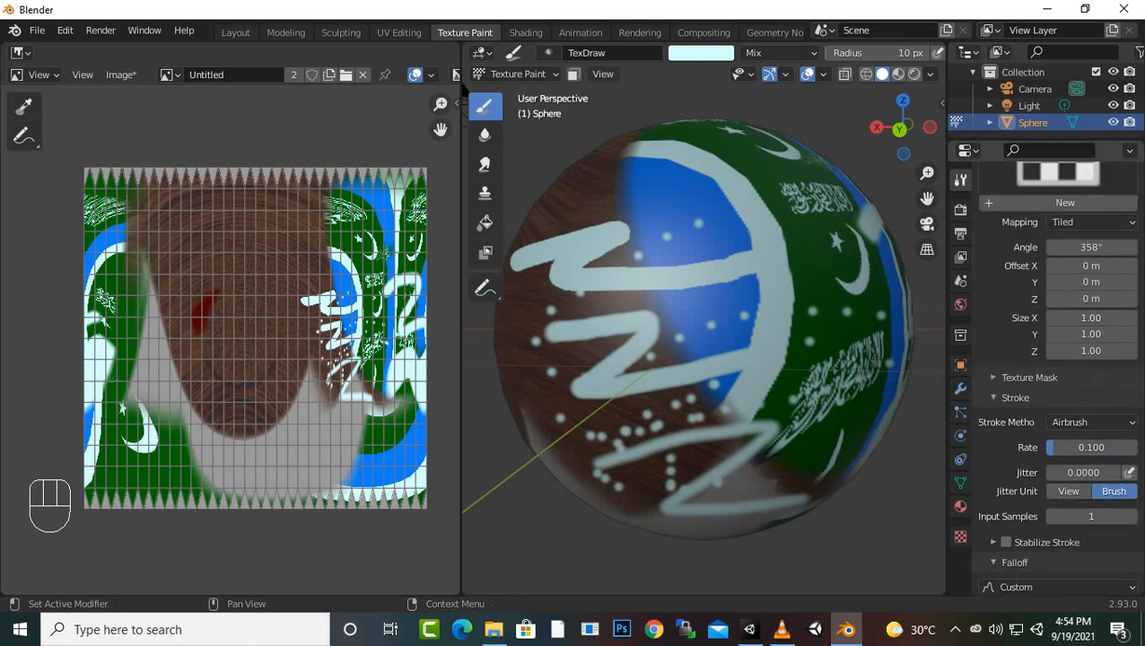
scroll(1077, 371, "down", 4)
scroll(1054, 377, "down", 2)
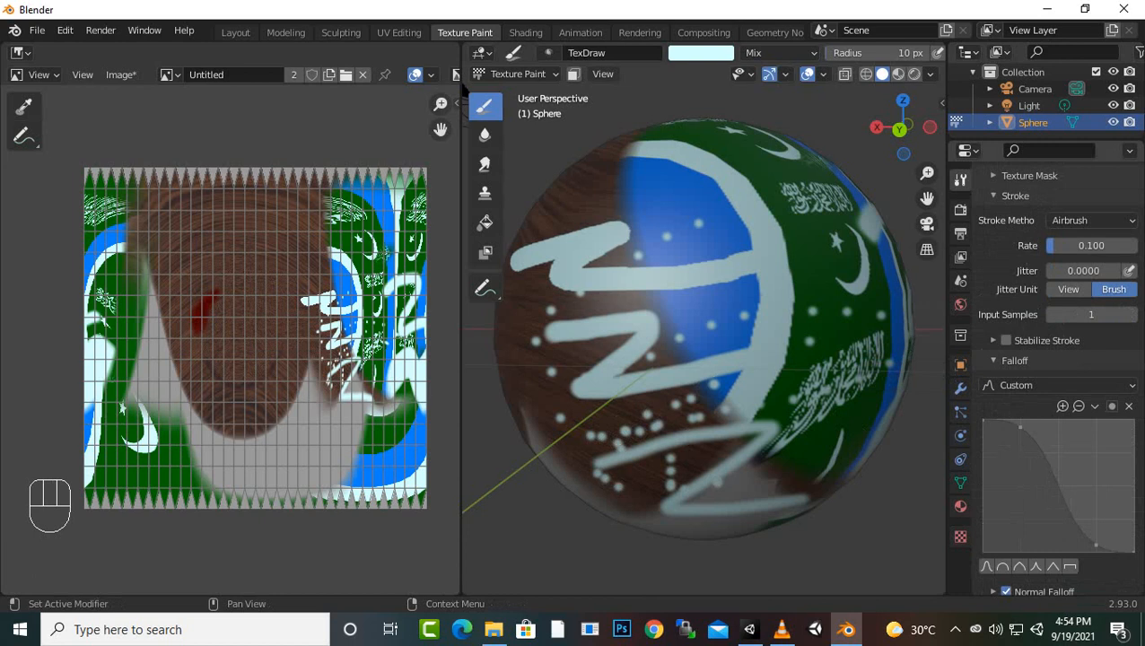
scroll(1054, 377, "down", 4)
scroll(1054, 377, "up", 5)
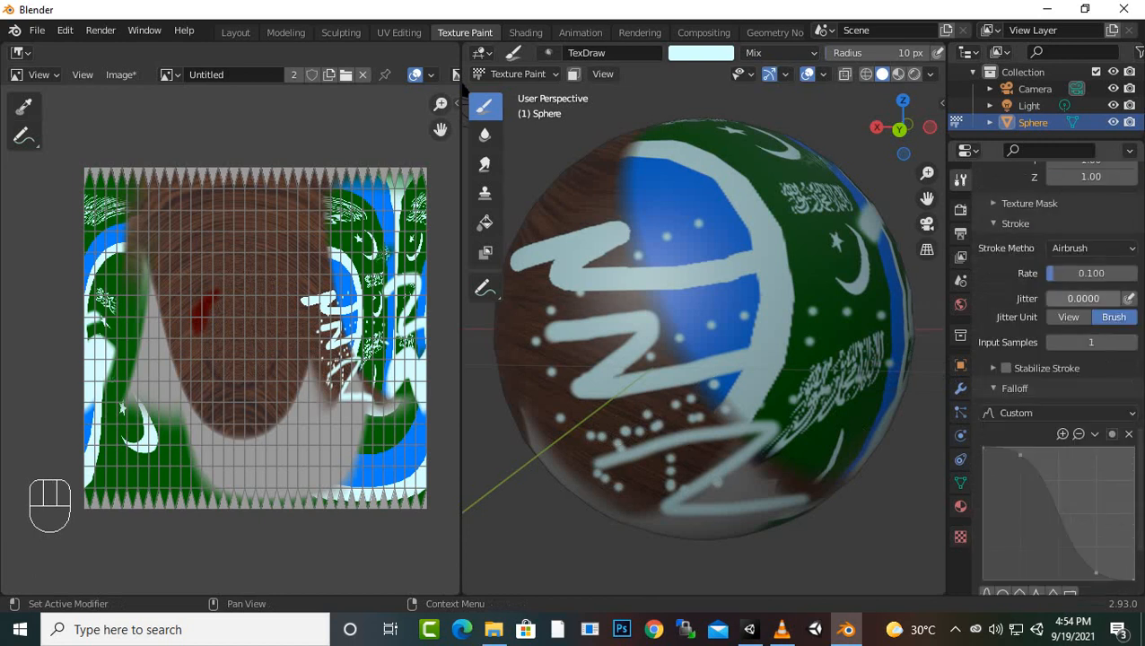
left_click(1093, 248)
left_click(1067, 263)
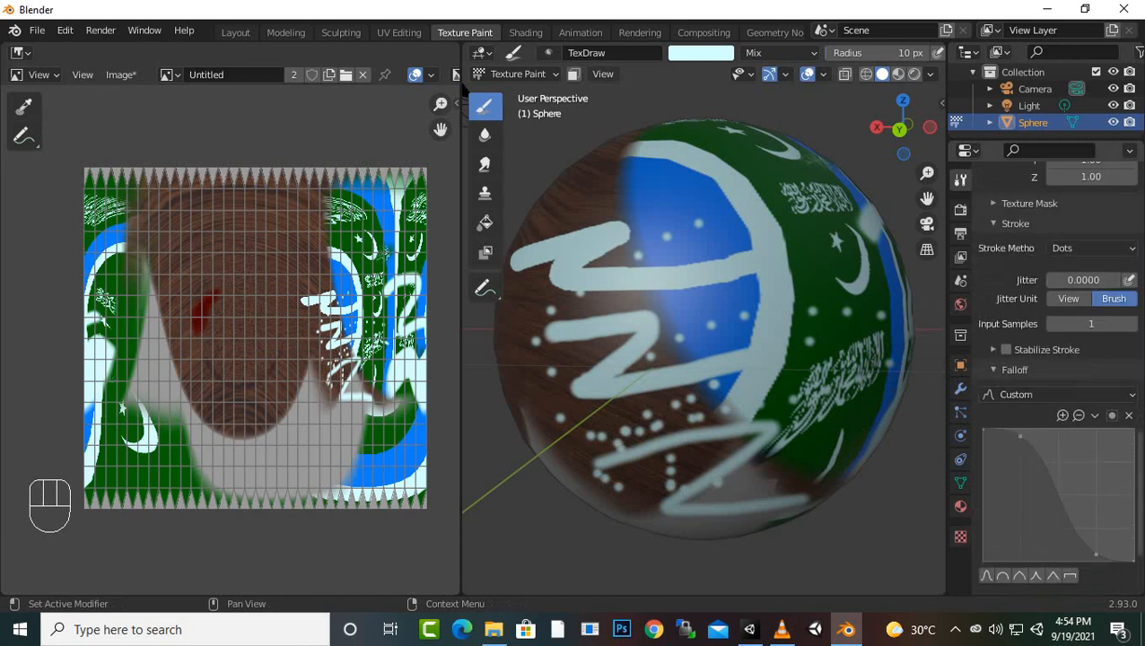
left_click(1093, 248)
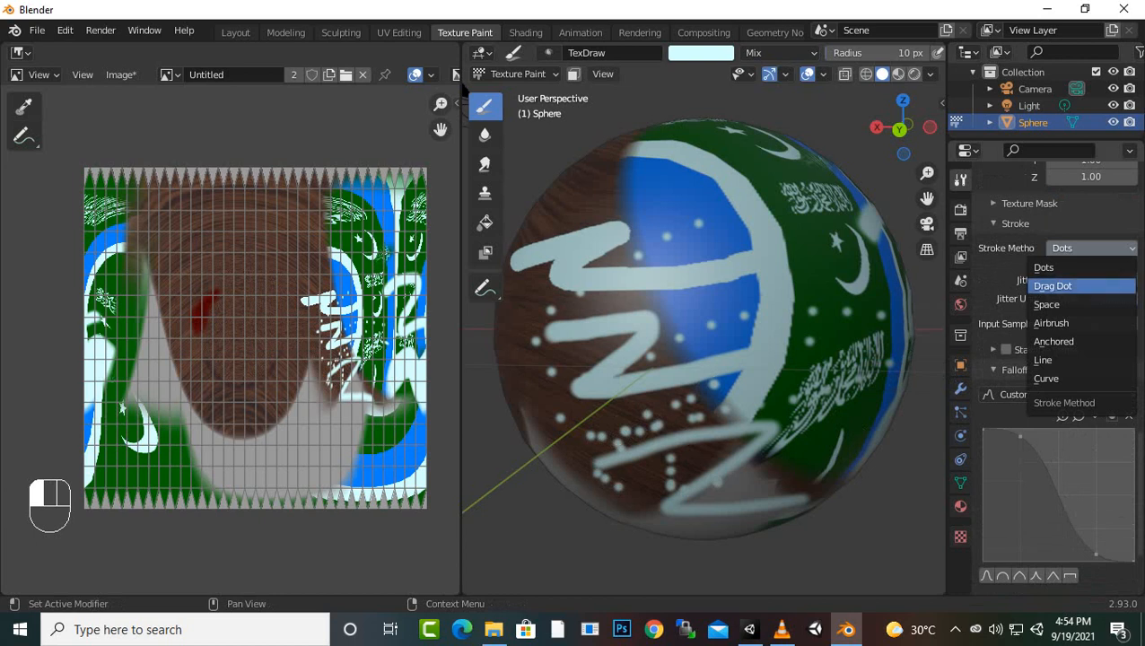
left_click(1046, 304)
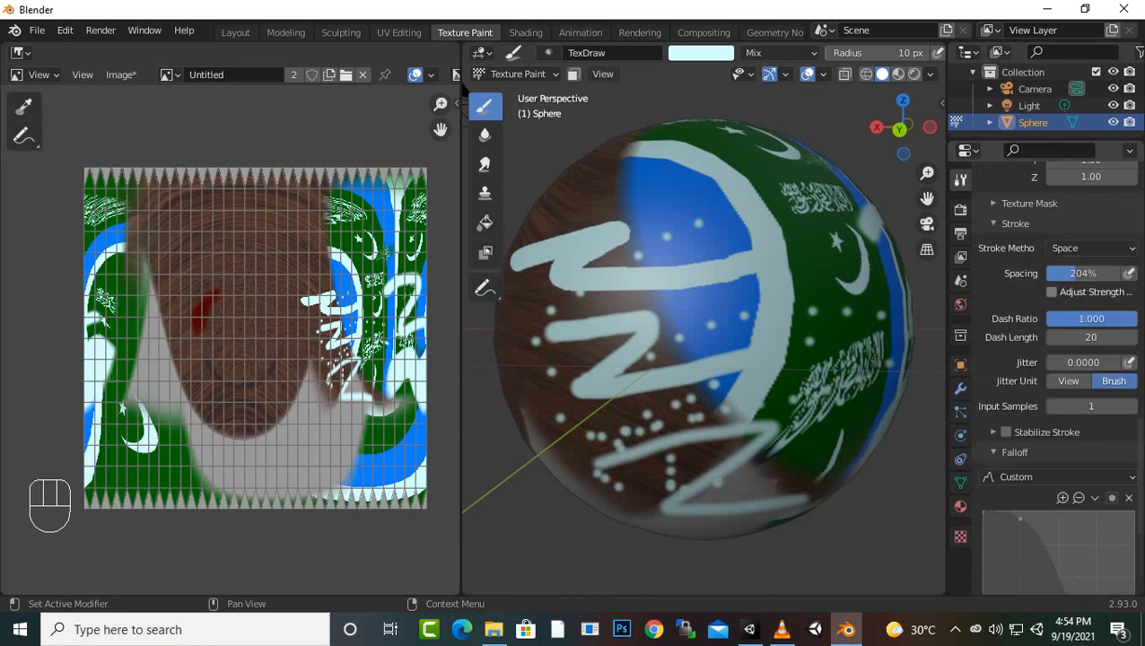
left_click_drag(1088, 273, 1061, 272)
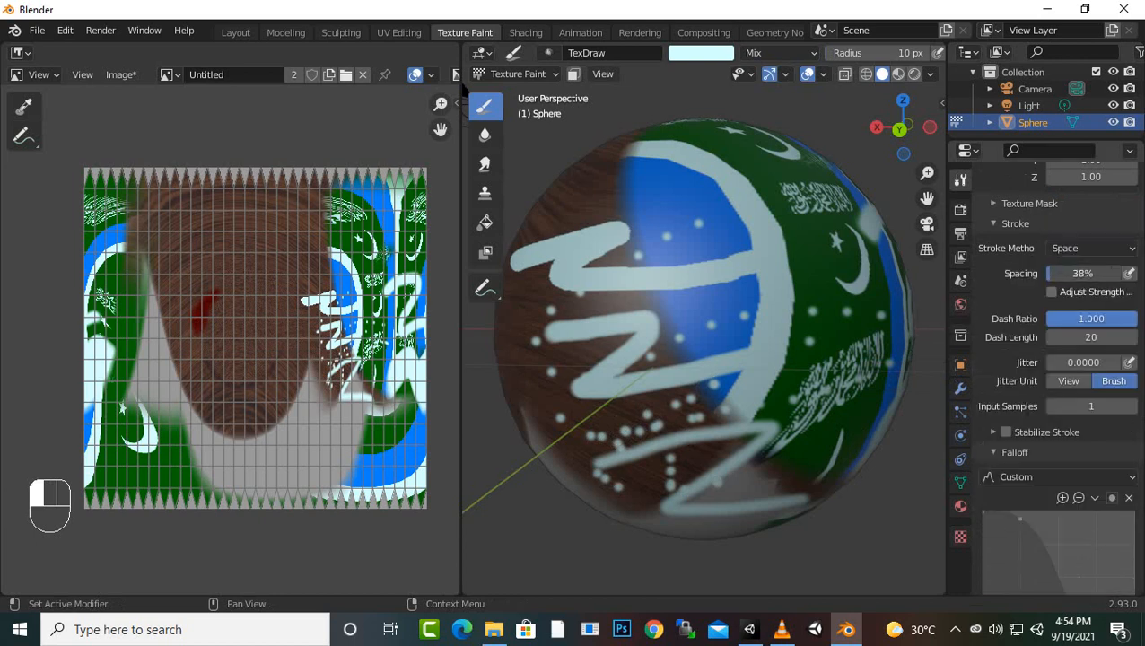
mouse_move(610, 375)
left_mouse_down()
mouse_move(619, 368)
mouse_move(633, 402)
mouse_move(581, 444)
mouse_move(655, 446)
mouse_move(673, 459)
left_mouse_up()
Set the stroke spacing to 10% and paint a continuous zigzag from the lower wood grain across the grey patch onto the green area
scroll(670, 463, "up", 2)
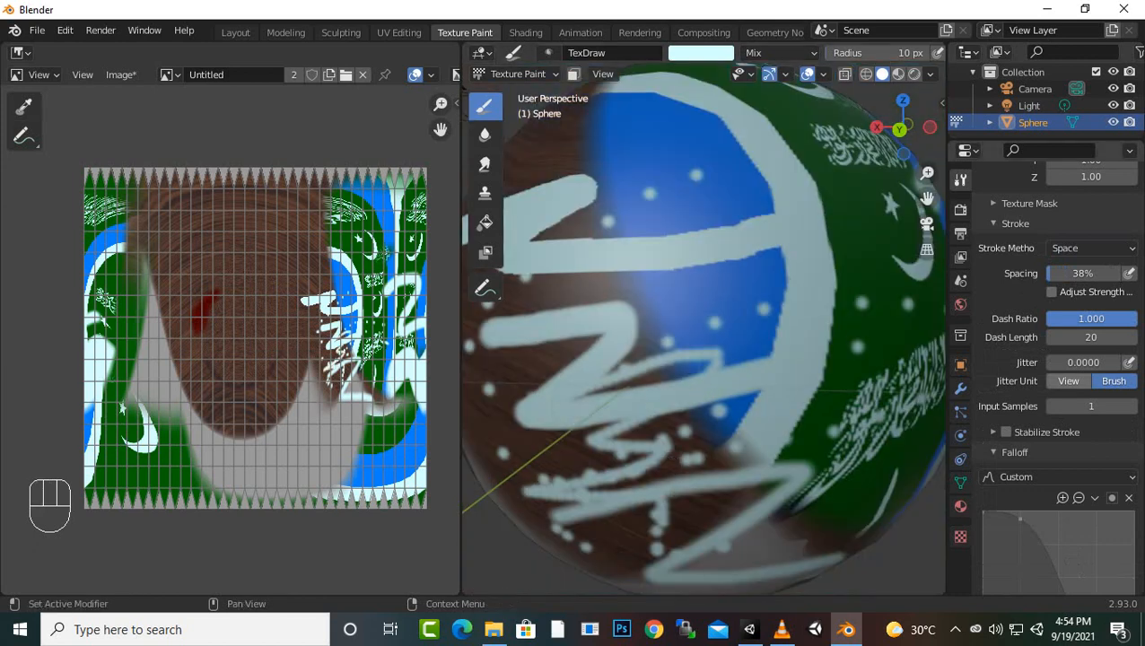
left_click(1083, 273)
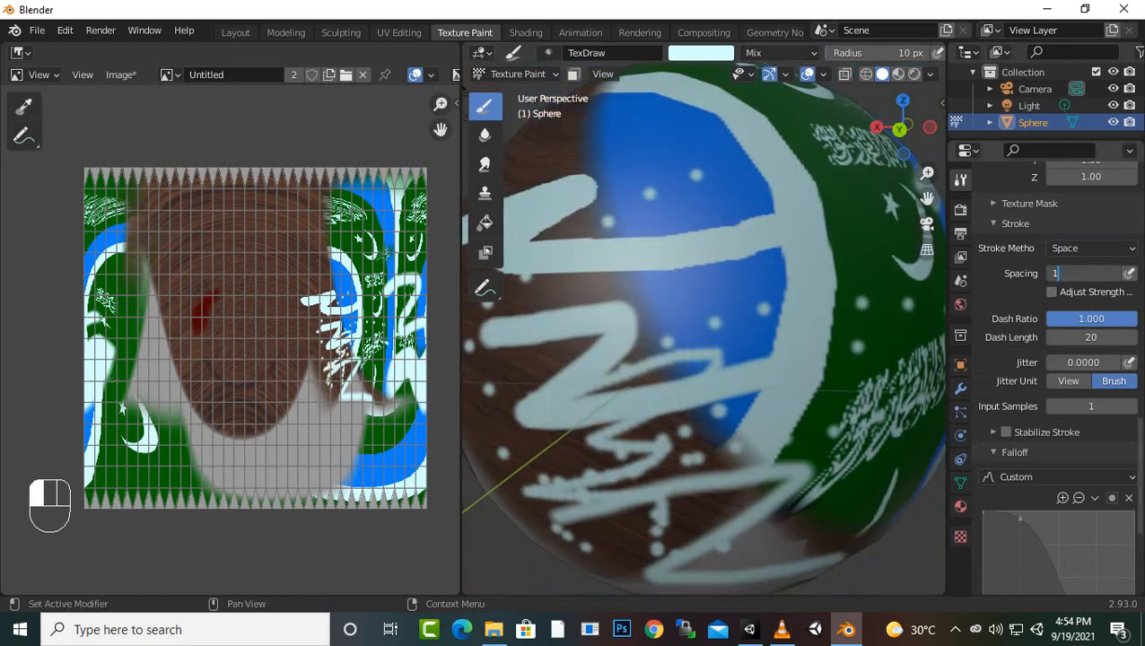
mouse_move(616, 534)
left_mouse_down()
mouse_move(733, 502)
mouse_move(775, 575)
mouse_move(857, 394)
mouse_move(872, 390)
left_mouse_up()
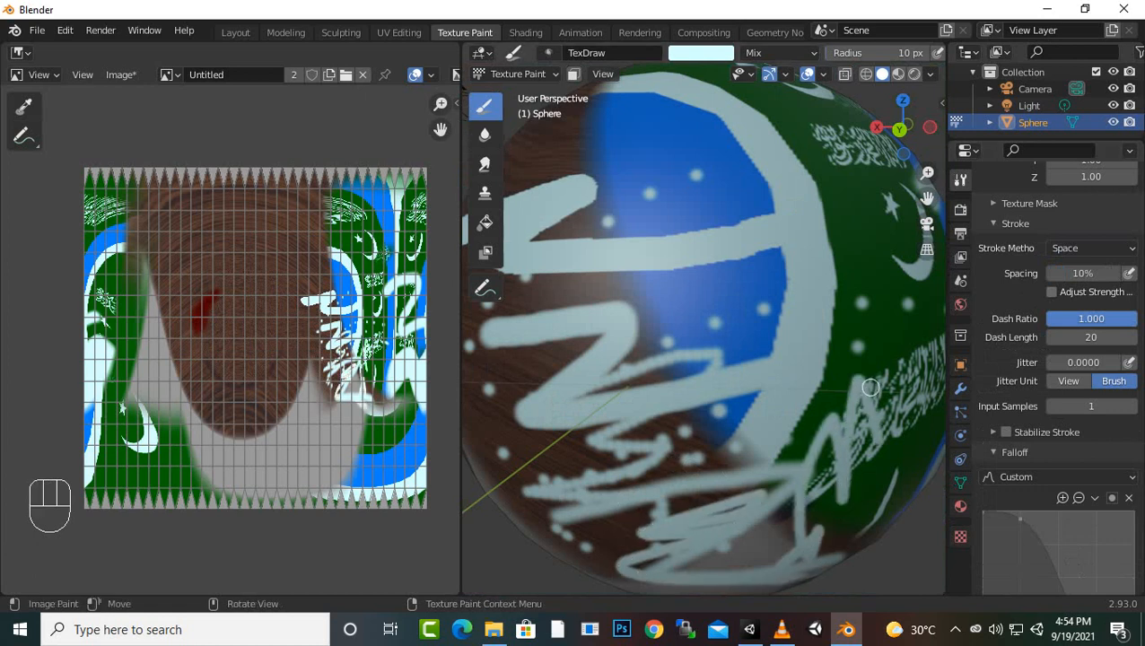
Review the remaining brush settings and examine the painted sphere from all sides
scroll(871, 387, "down", 4)
scroll(1057, 377, "up", 1)
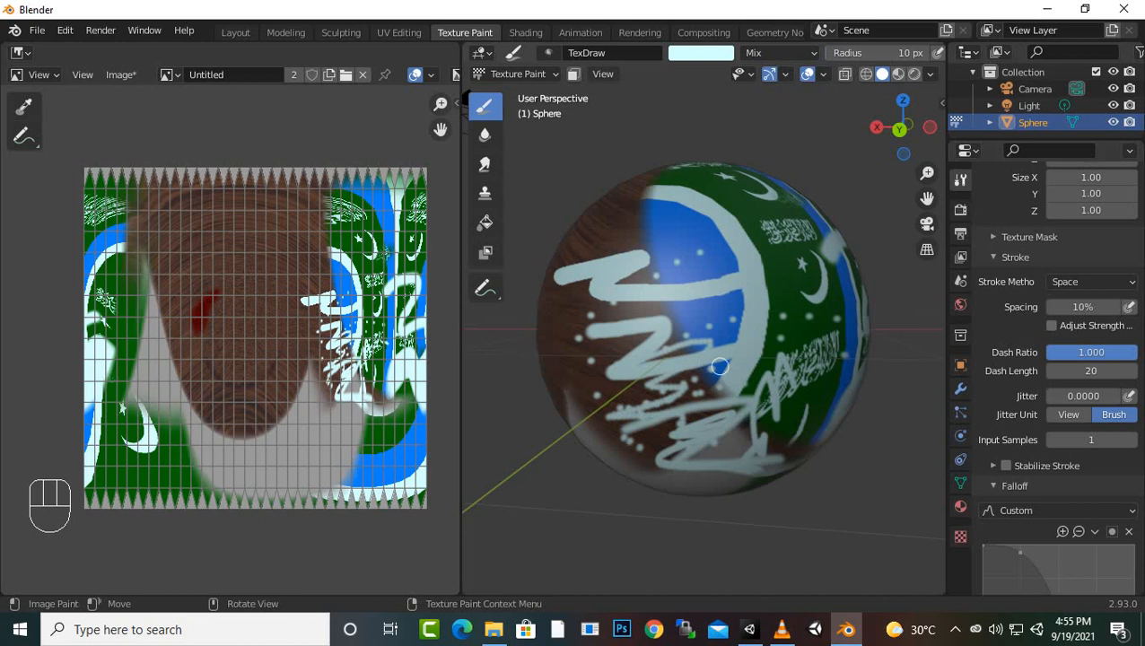
scroll(1059, 377, "down", 7)
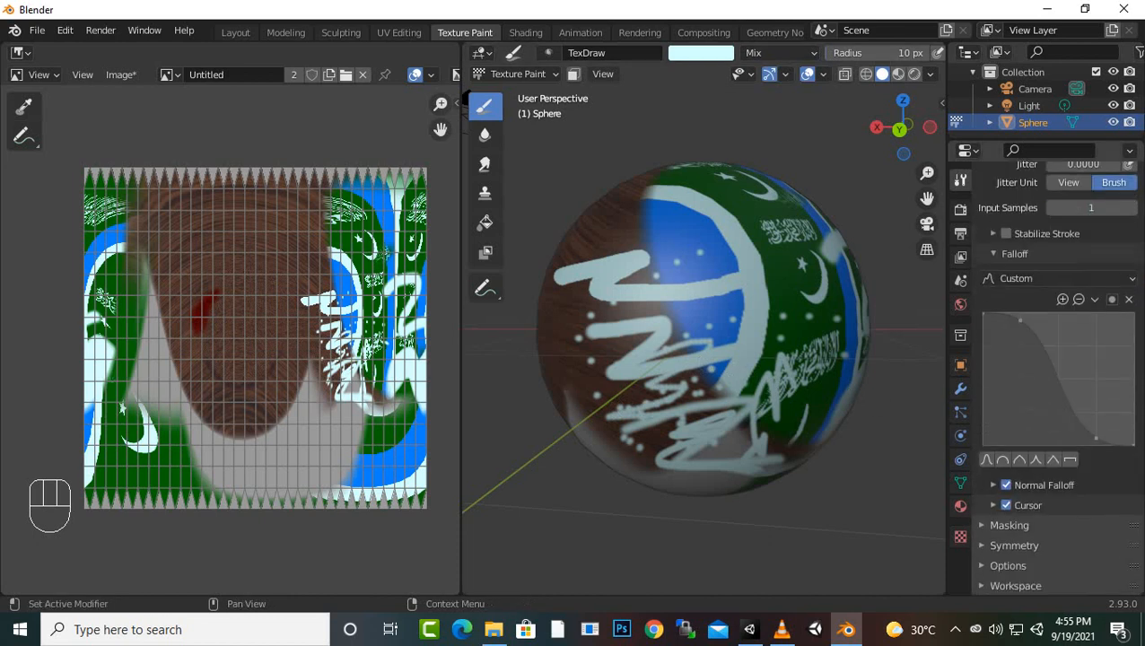
scroll(752, 392, "up", 4)
scroll(752, 391, "down", 4)
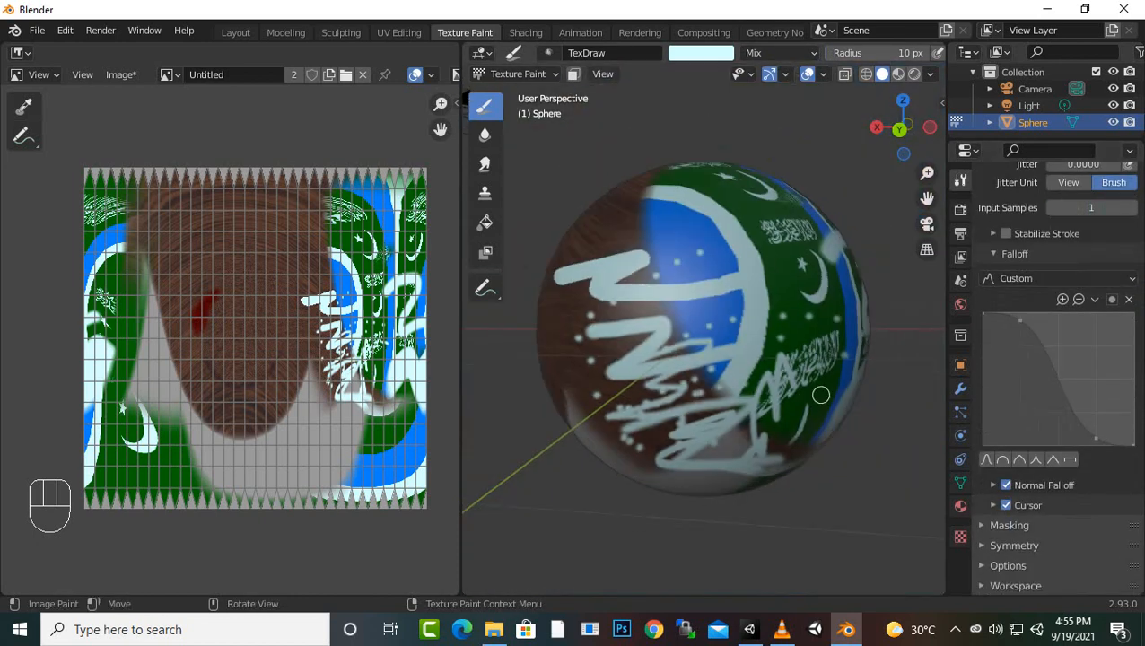
middle_click_drag(879, 419, 718, 420)
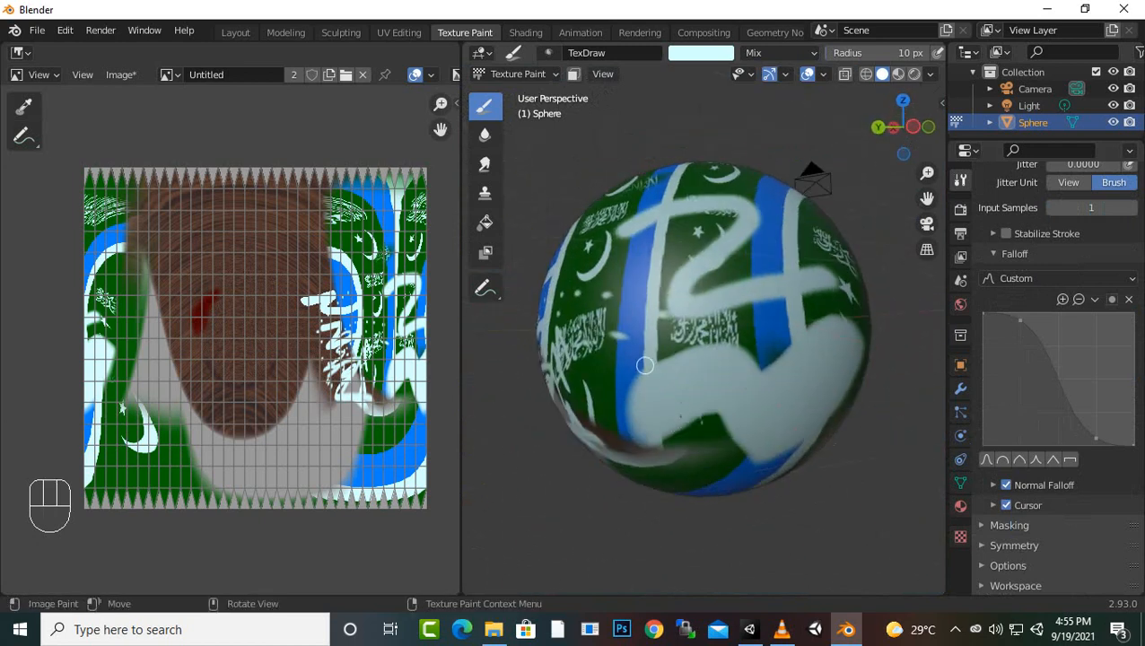
middle_click_drag(644, 365, 690, 421)
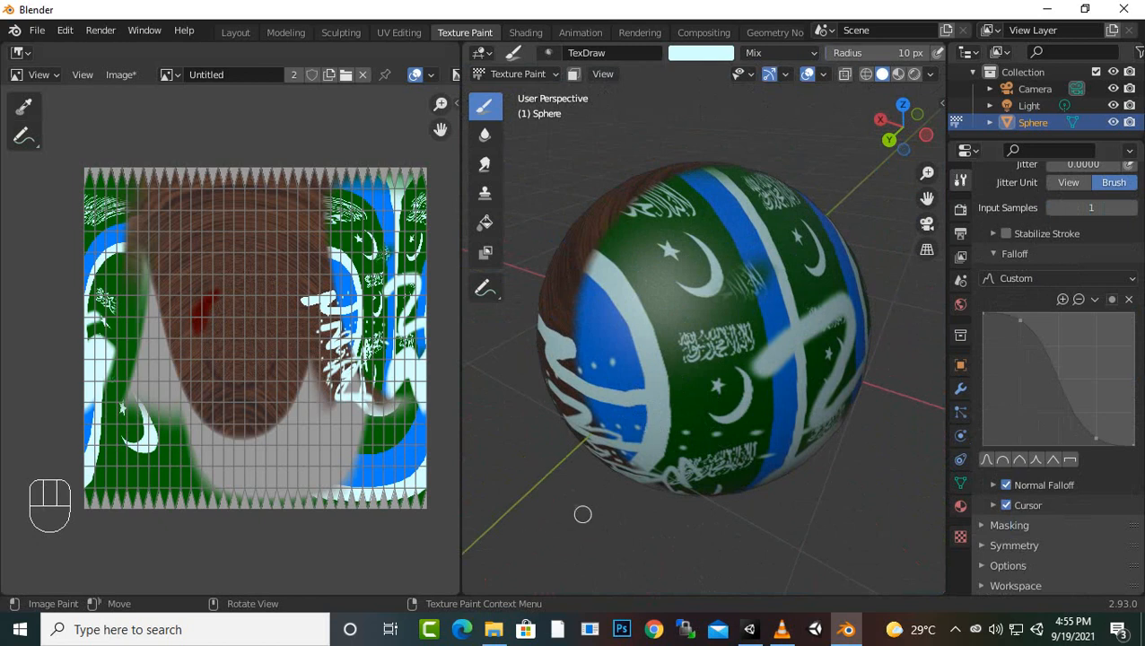
middle_click_drag(582, 514, 772, 443)
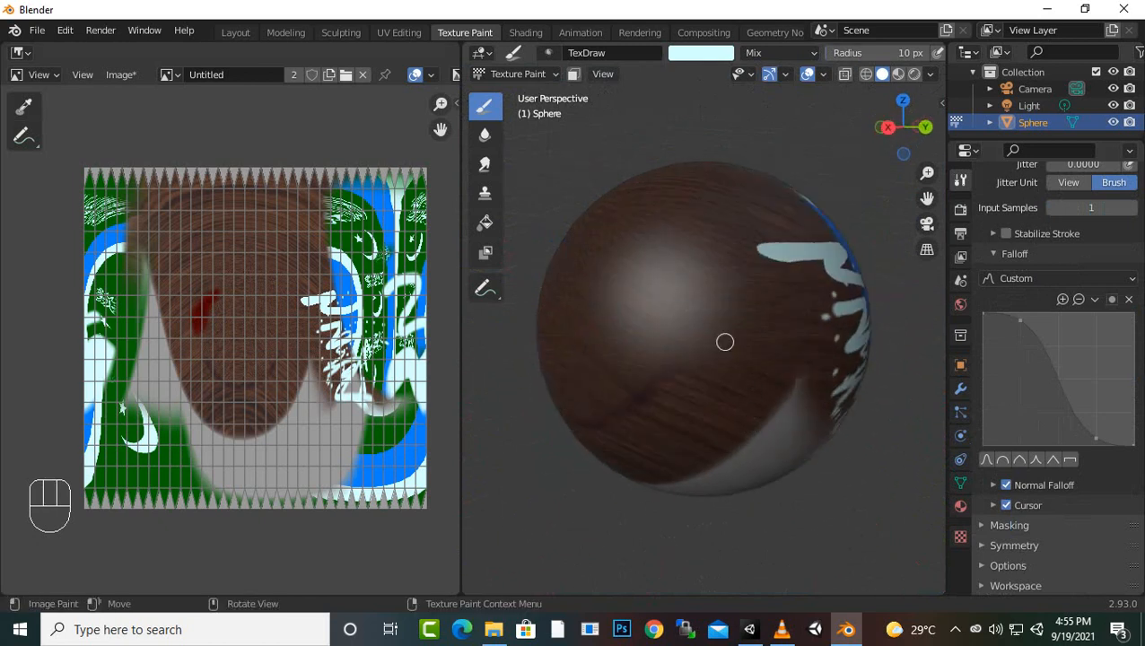